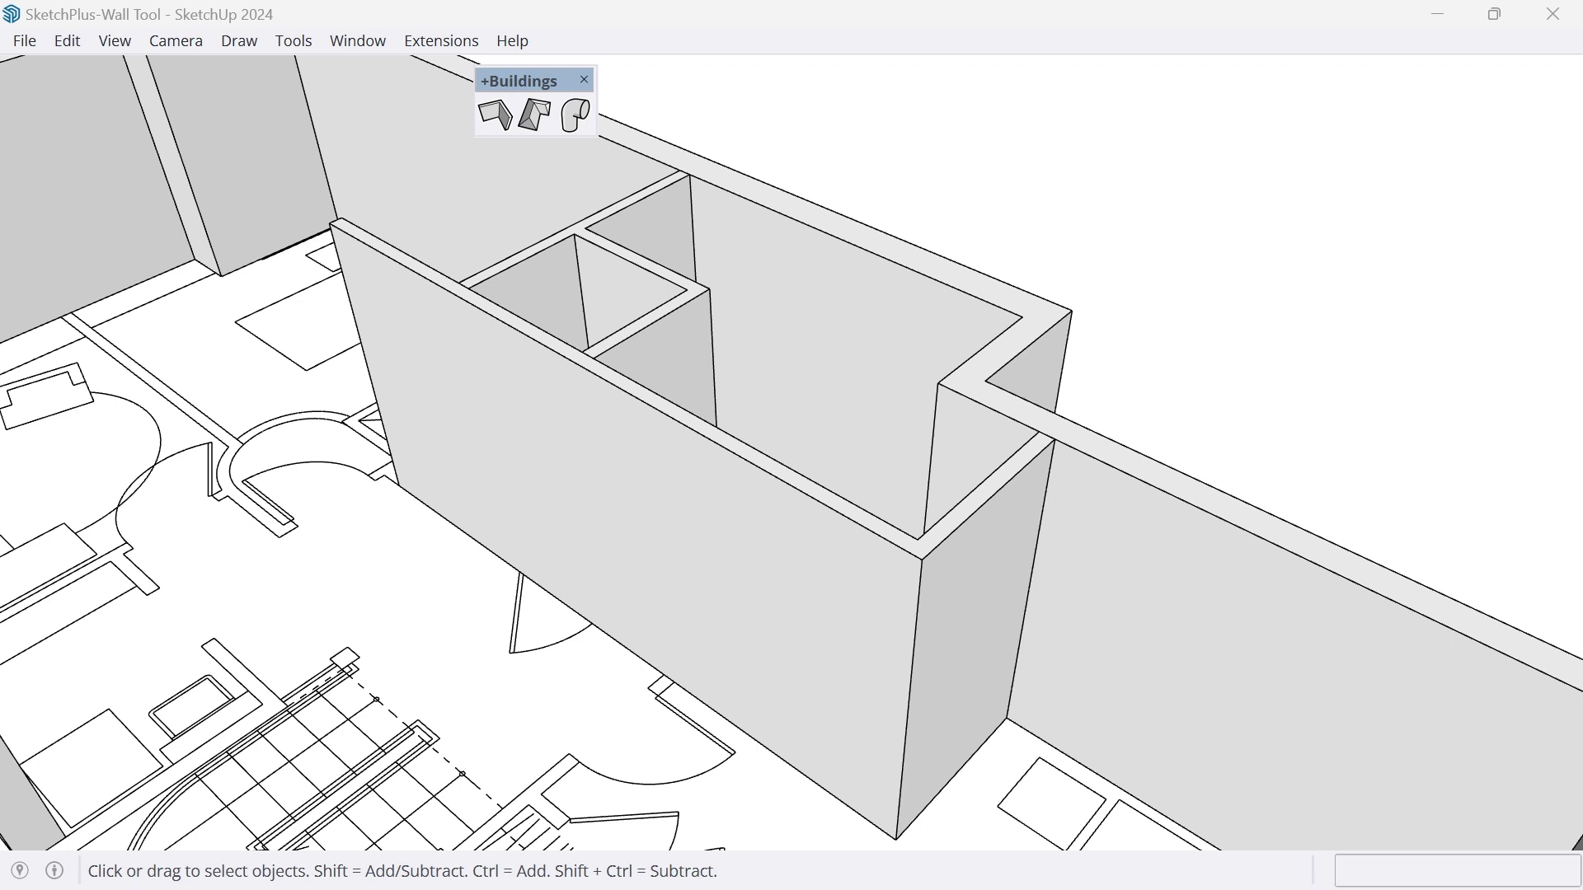
- Delete all the existing 3D walls, both exterior and interior, leaving only the 2D floor plan
{"action": "middle_click_drag", "start_coordinate": [840, 373], "coordinate": [783, 487]}
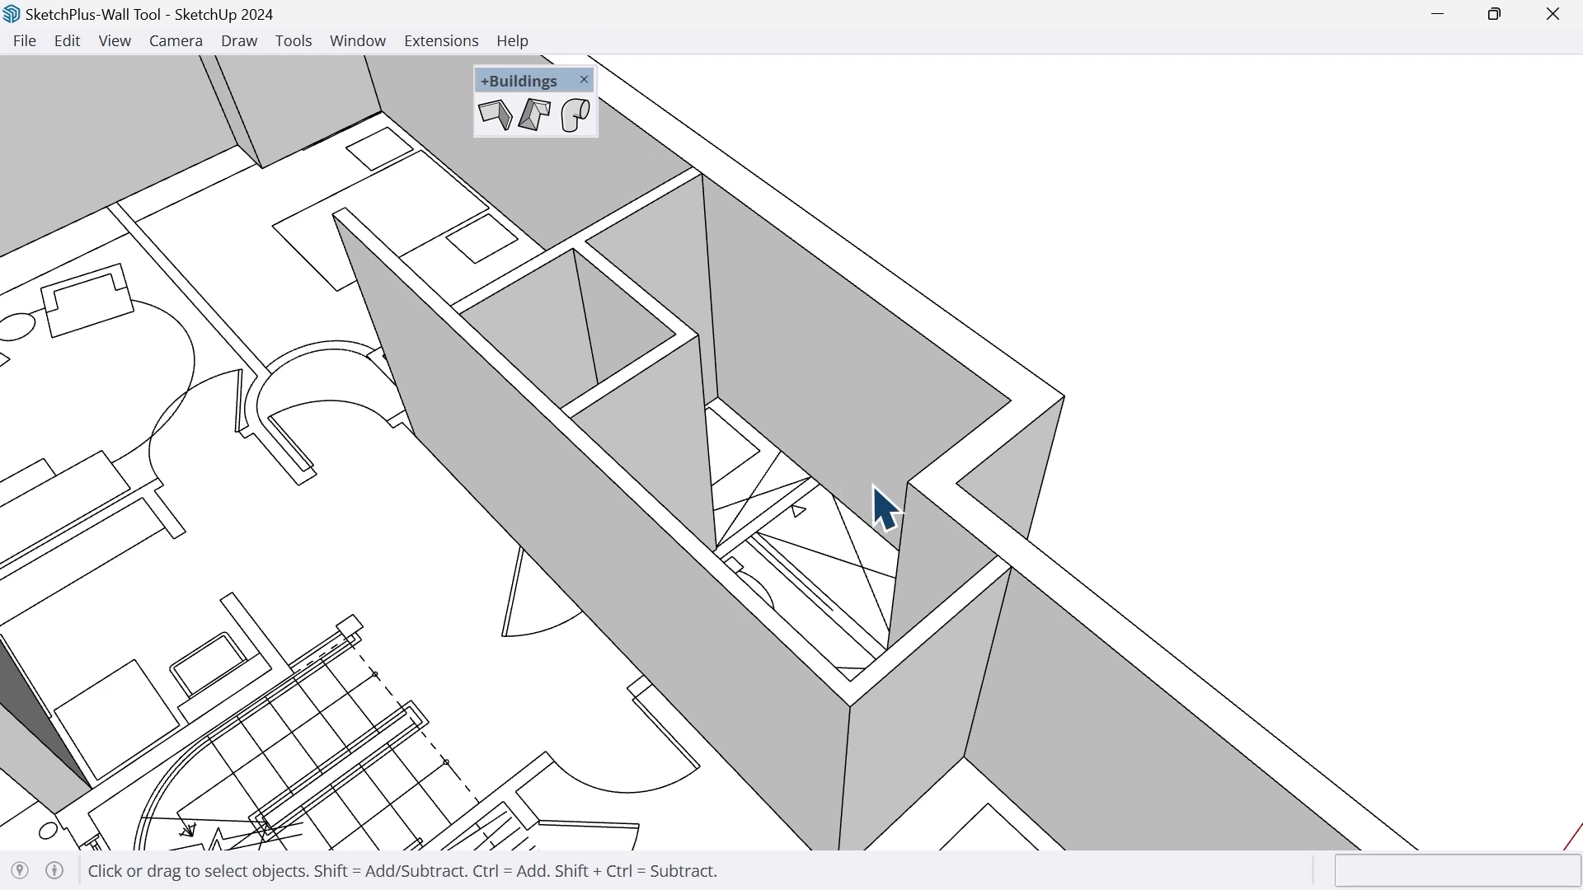
{"action": "left_click", "coordinate": [813, 396]}
{"action": "key", "text": "Delete"}
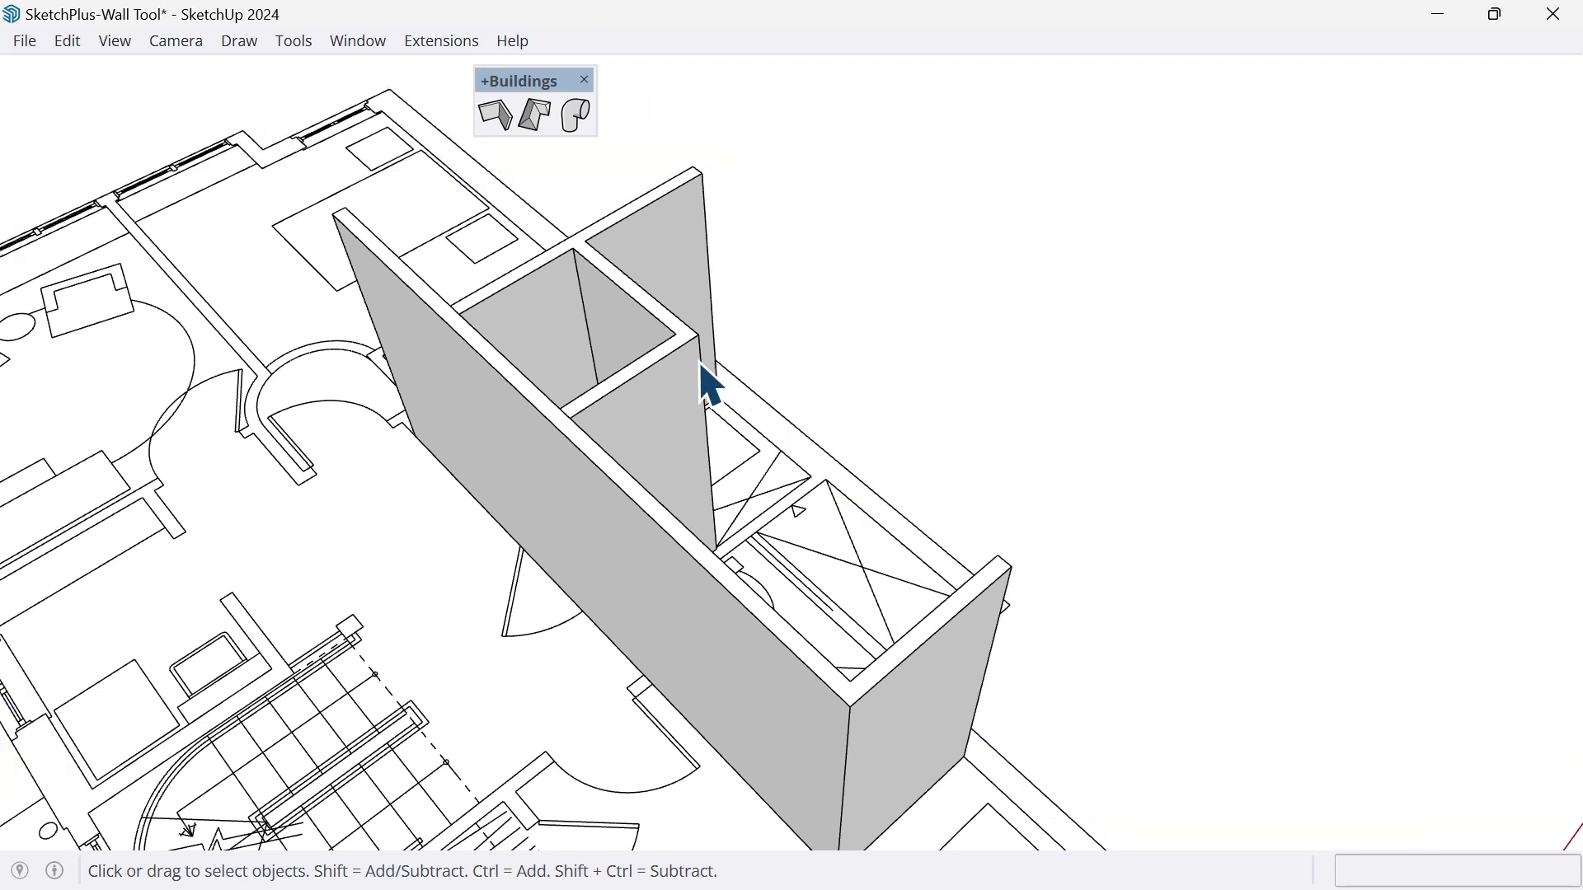
{"action": "left_click", "coordinate": [707, 379]}
{"action": "key", "text": "Delete"}
{"action": "left_click", "coordinate": [620, 509]}
{"action": "key", "text": "Delete"}
{"action": "scroll", "coordinate": [610, 501], "scroll_direction": "down", "scroll_amount": 5}
{"action": "middle_click_drag", "start_coordinate": [608, 506], "coordinate": [420, 433]}
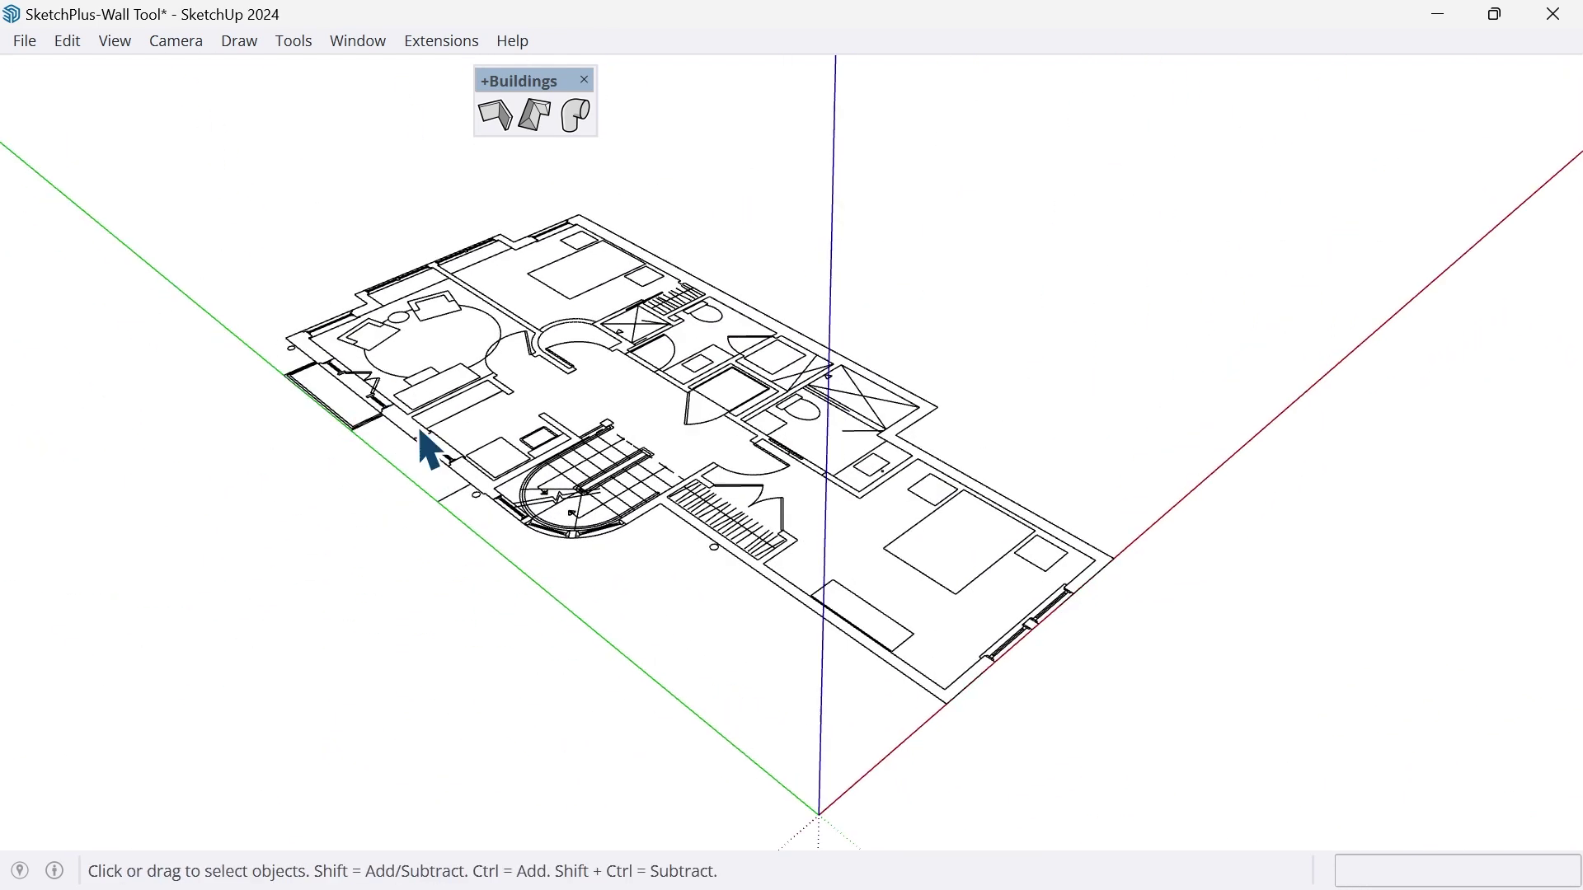
- Unlock the floor plan group, lock it again, and clear the selection
{"action": "left_click", "coordinate": [706, 373]}
{"action": "right_click", "coordinate": [672, 301]}
{"action": "left_click", "coordinate": [763, 410]}
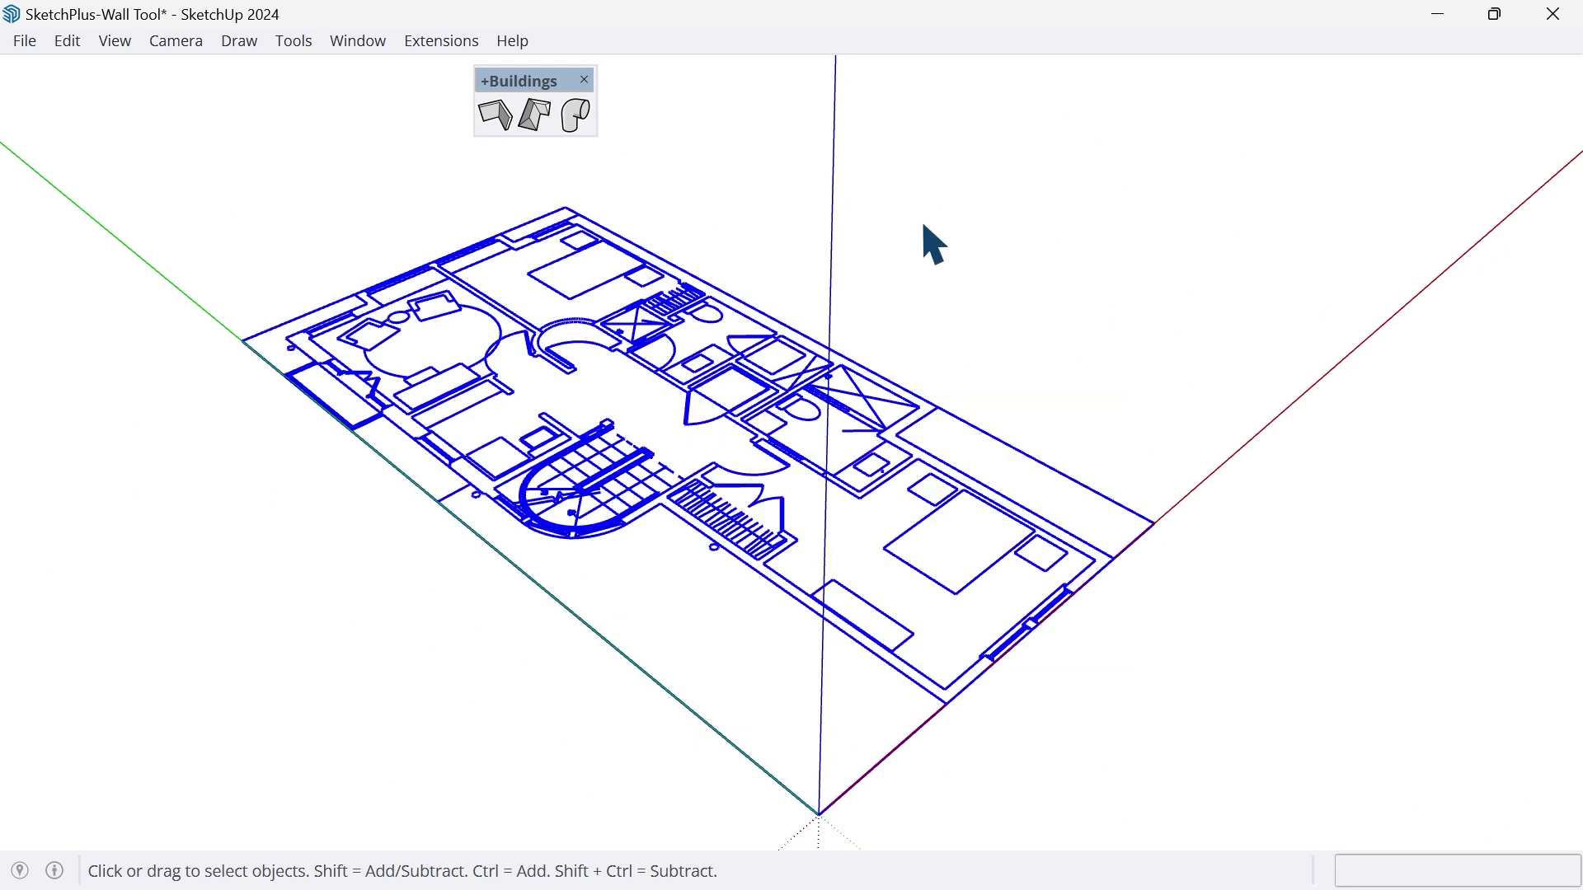
{"action": "right_click", "coordinate": [707, 304]}
{"action": "left_click", "coordinate": [787, 403]}
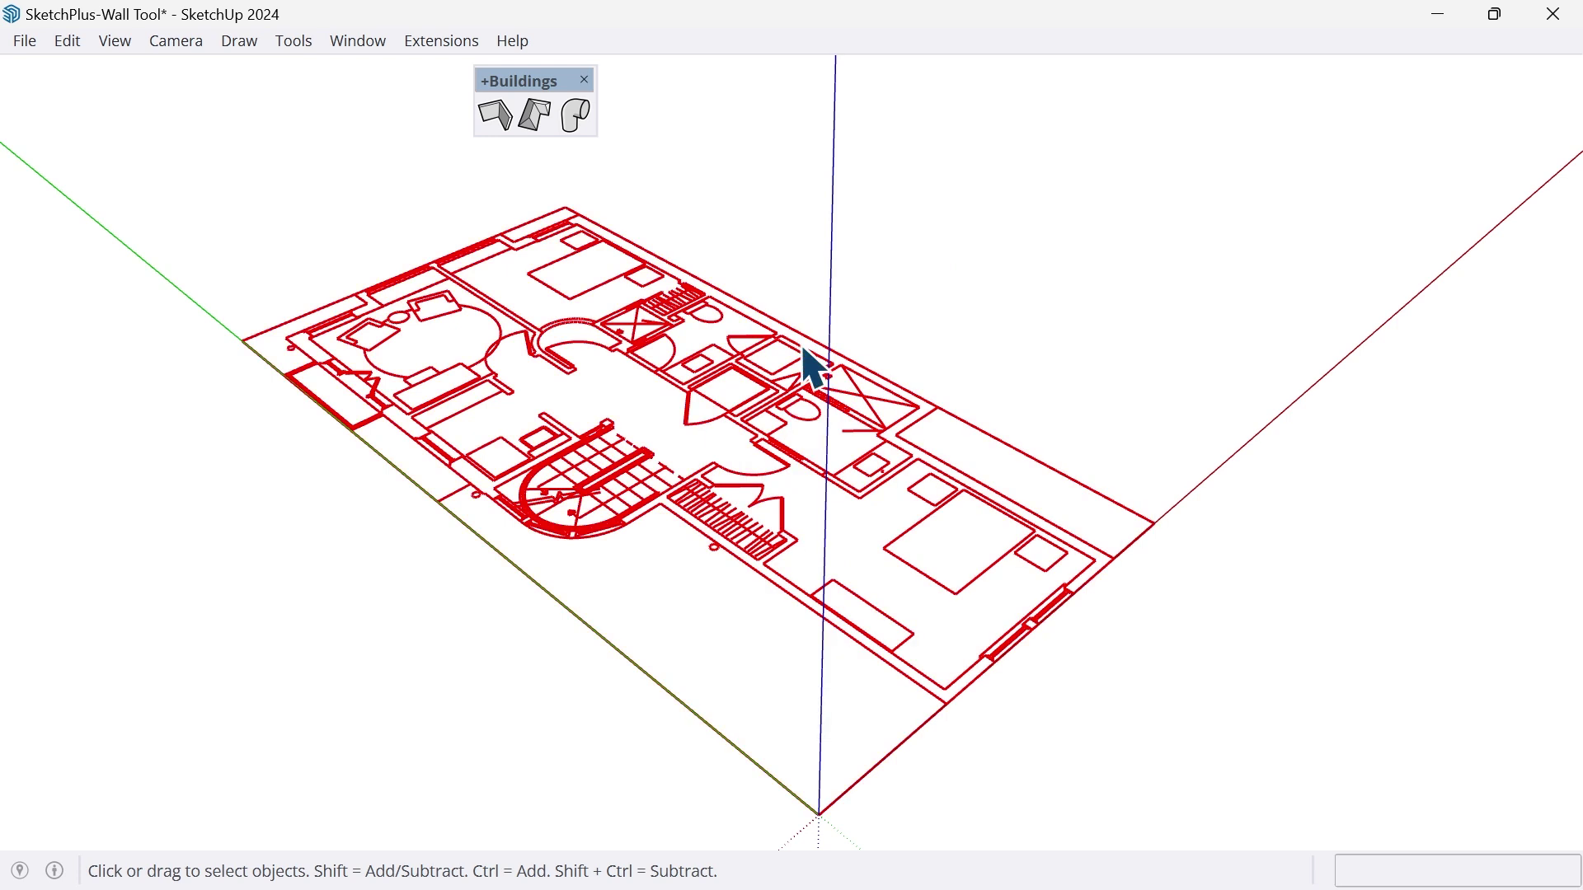
{"action": "left_click", "coordinate": [817, 299]}
- Turn the Profiles edge style on and off again
{"action": "left_click", "coordinate": [115, 40]}
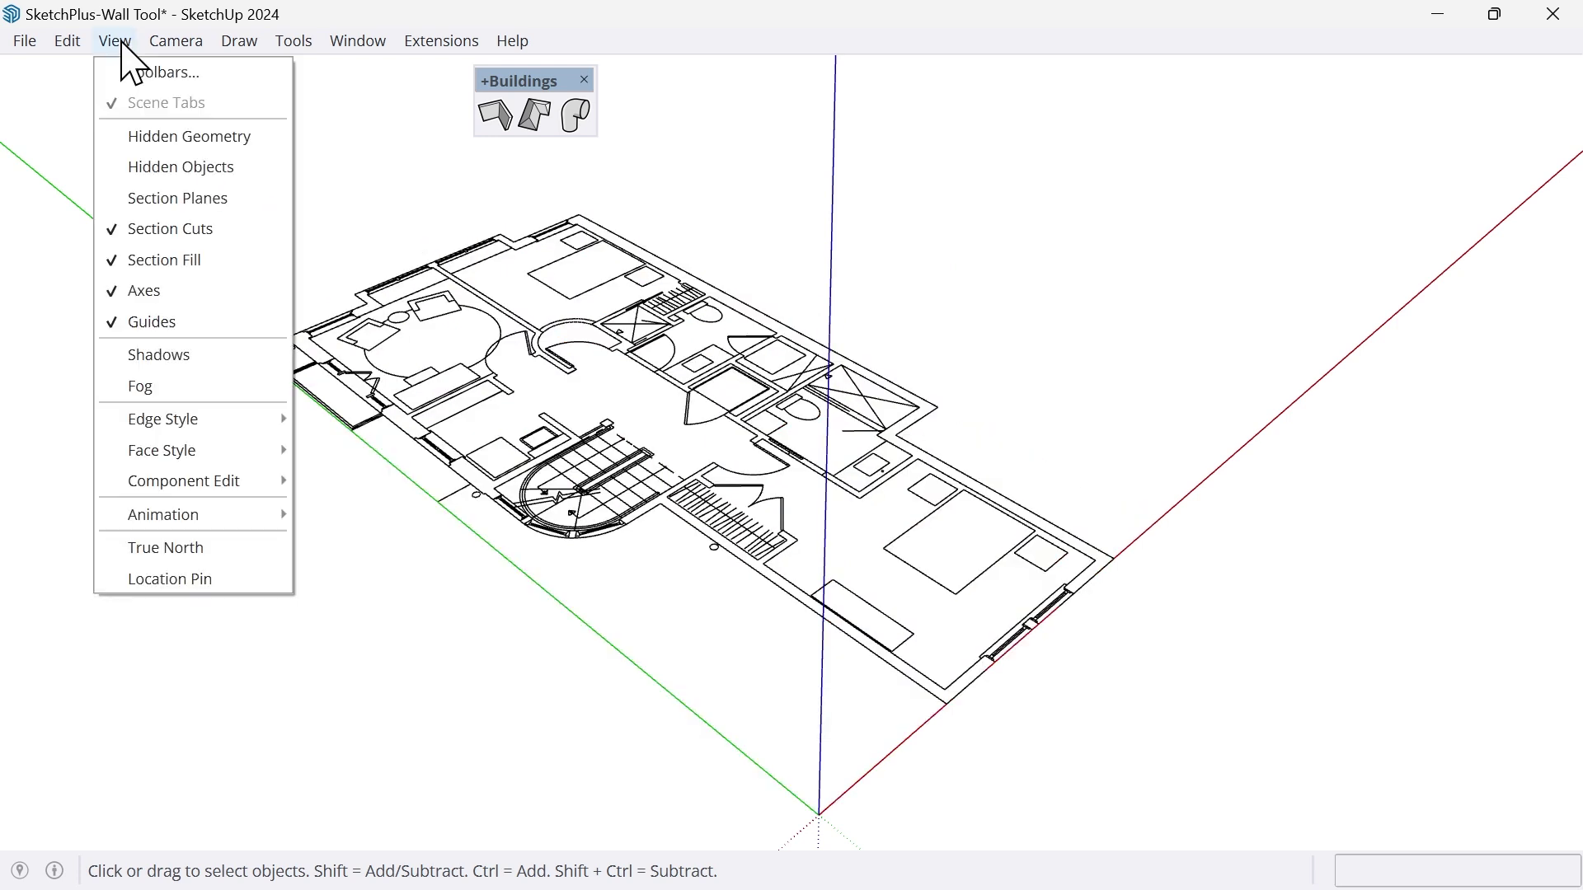
{"action": "mouse_move", "coordinate": [279, 435]}
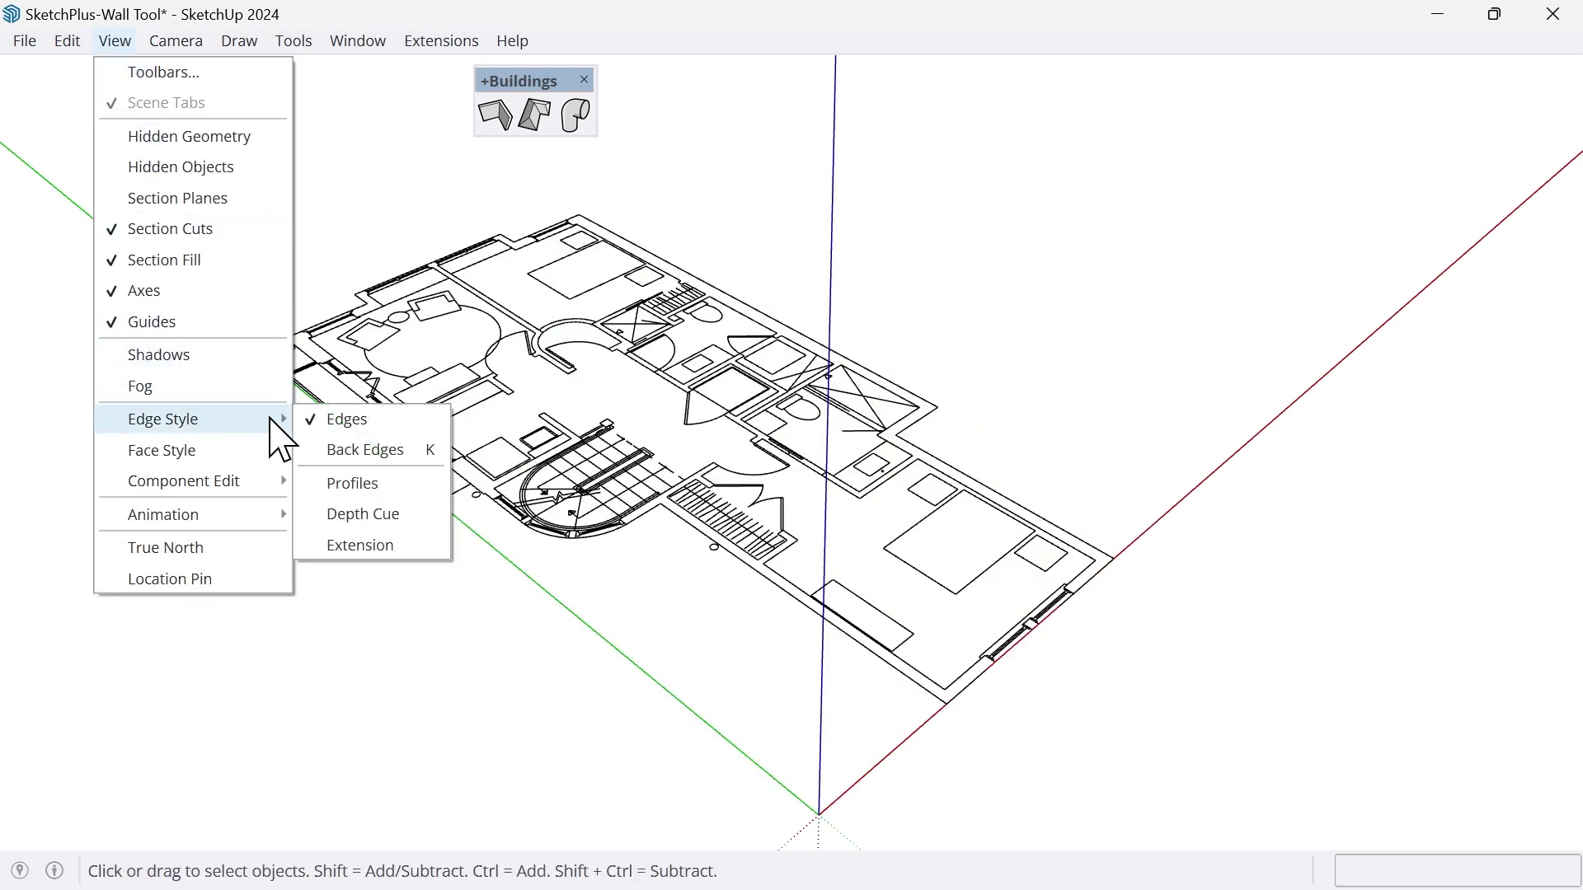
{"action": "left_click", "coordinate": [367, 484]}
{"action": "left_click", "coordinate": [115, 42]}
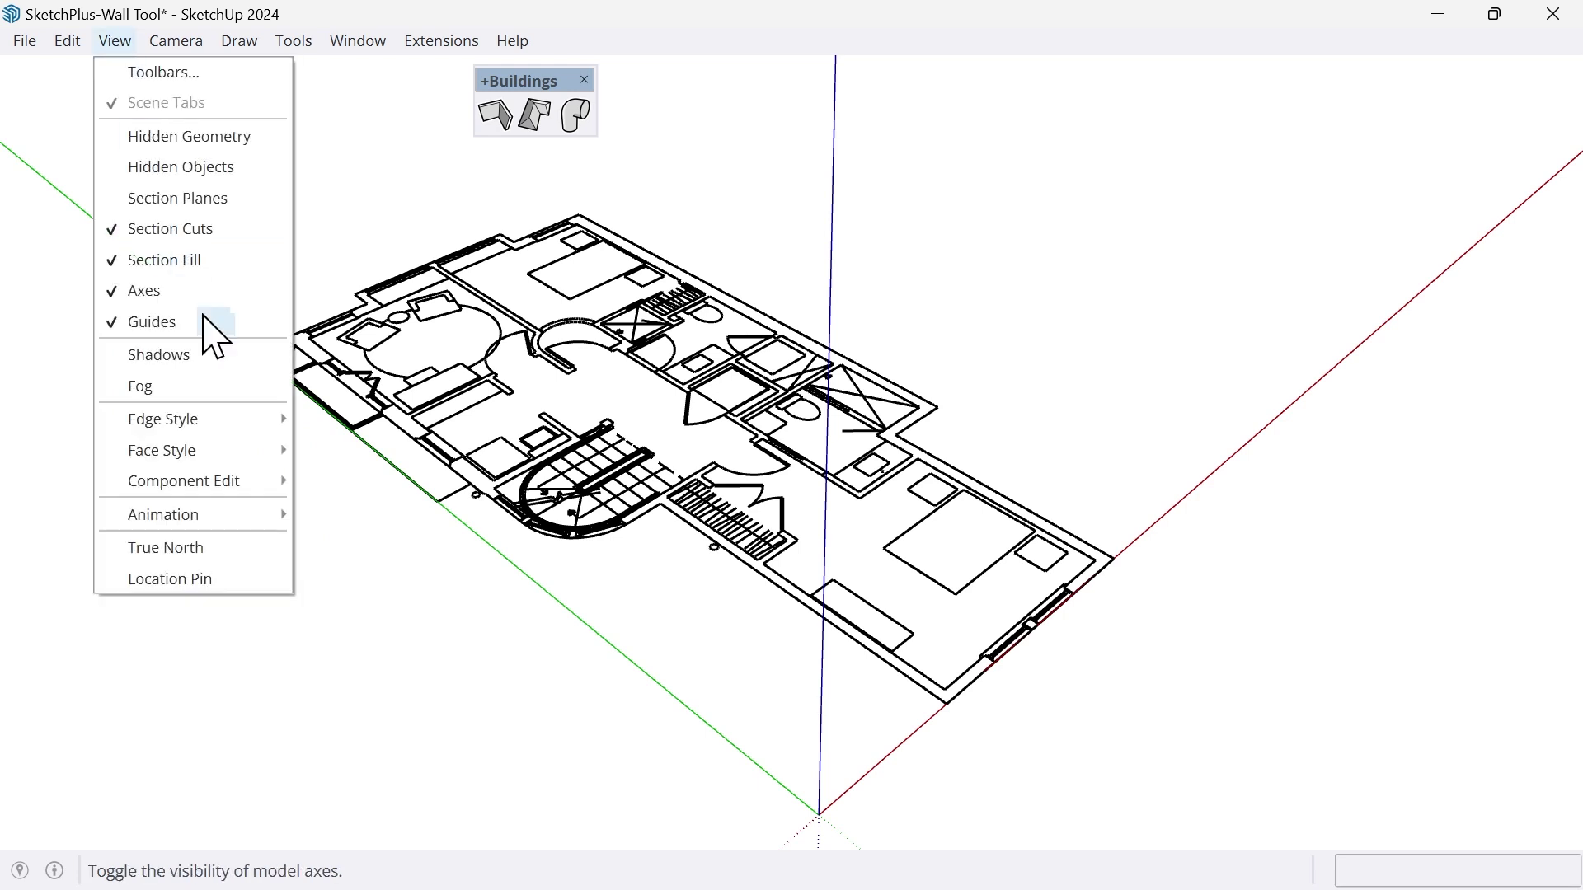
{"action": "mouse_move", "coordinate": [201, 418]}
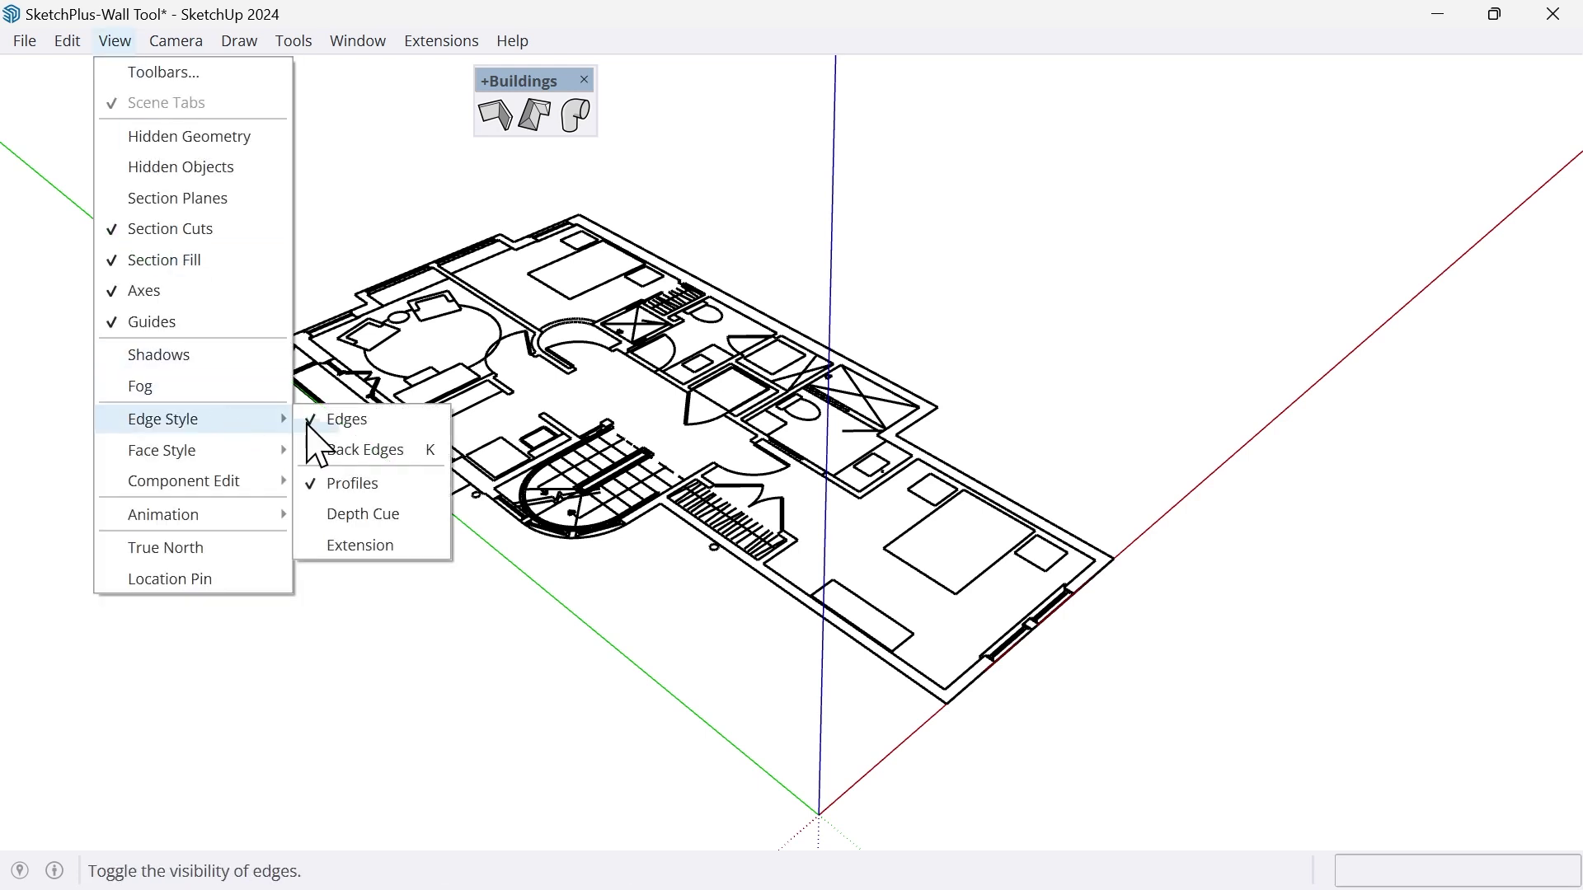
{"action": "left_click", "coordinate": [375, 486]}
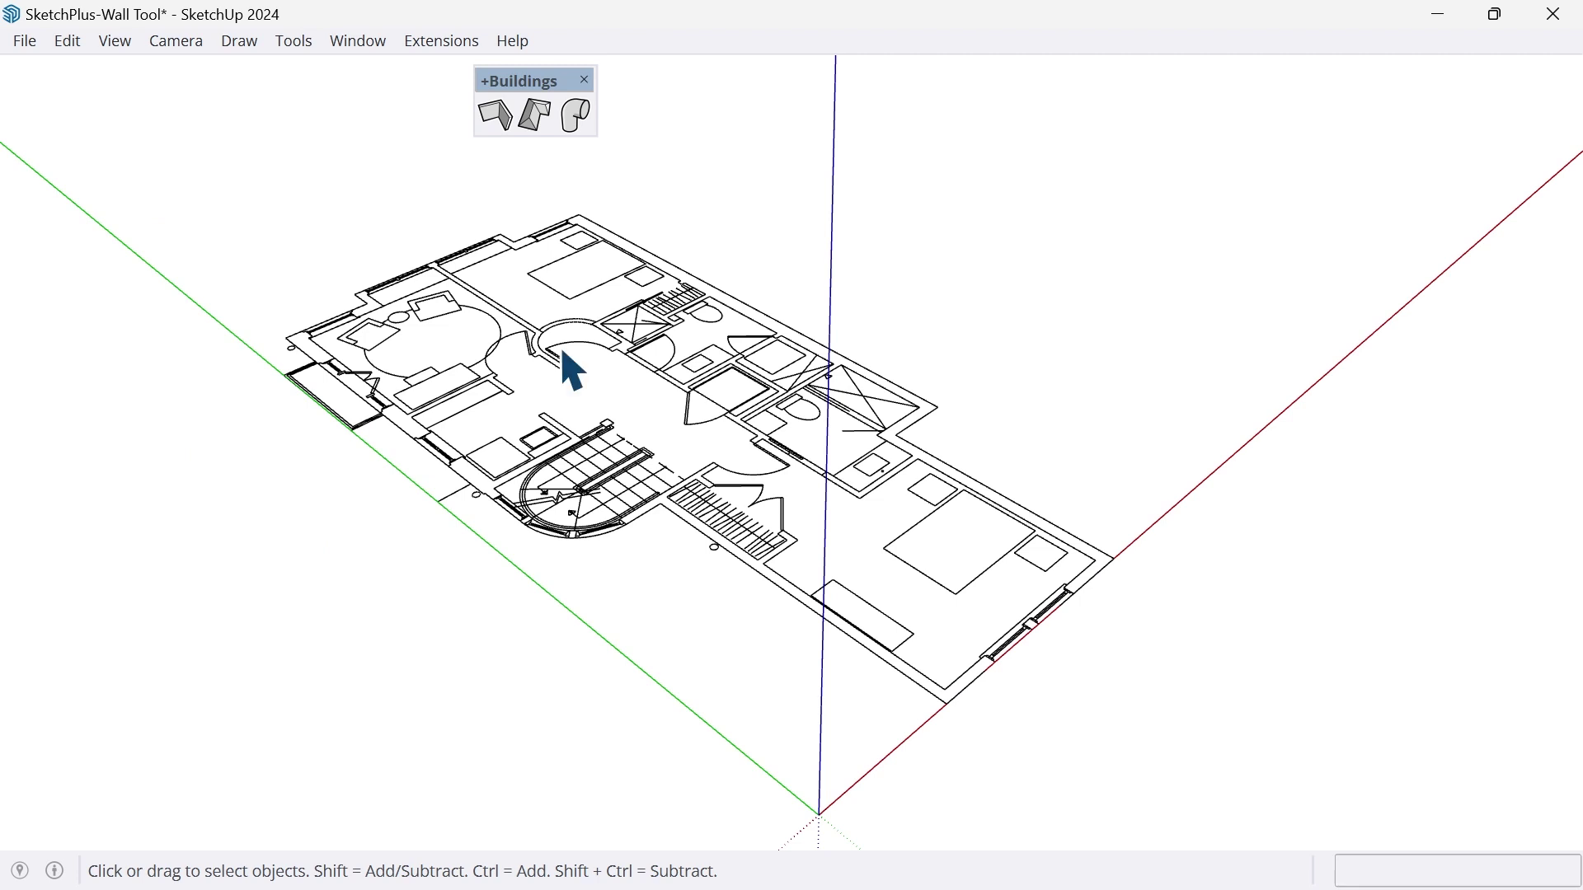
- Measure the thickness of the bathroom's hallway-side interior wall with the Tape Measure
{"action": "left_click", "coordinate": [540, 341]}
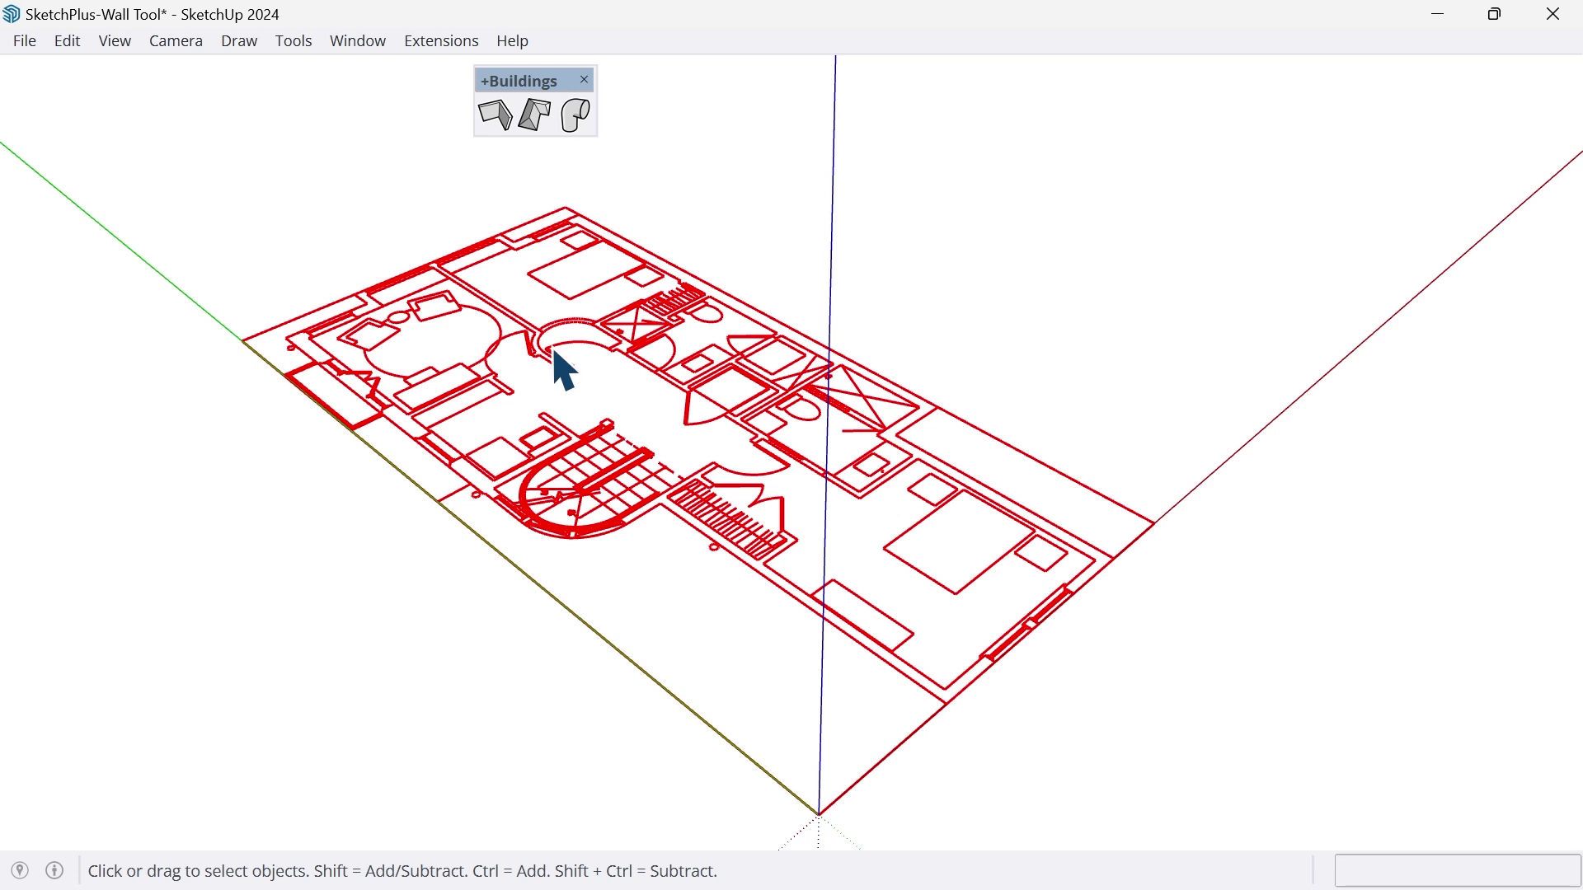
{"action": "left_click", "coordinate": [492, 115]}
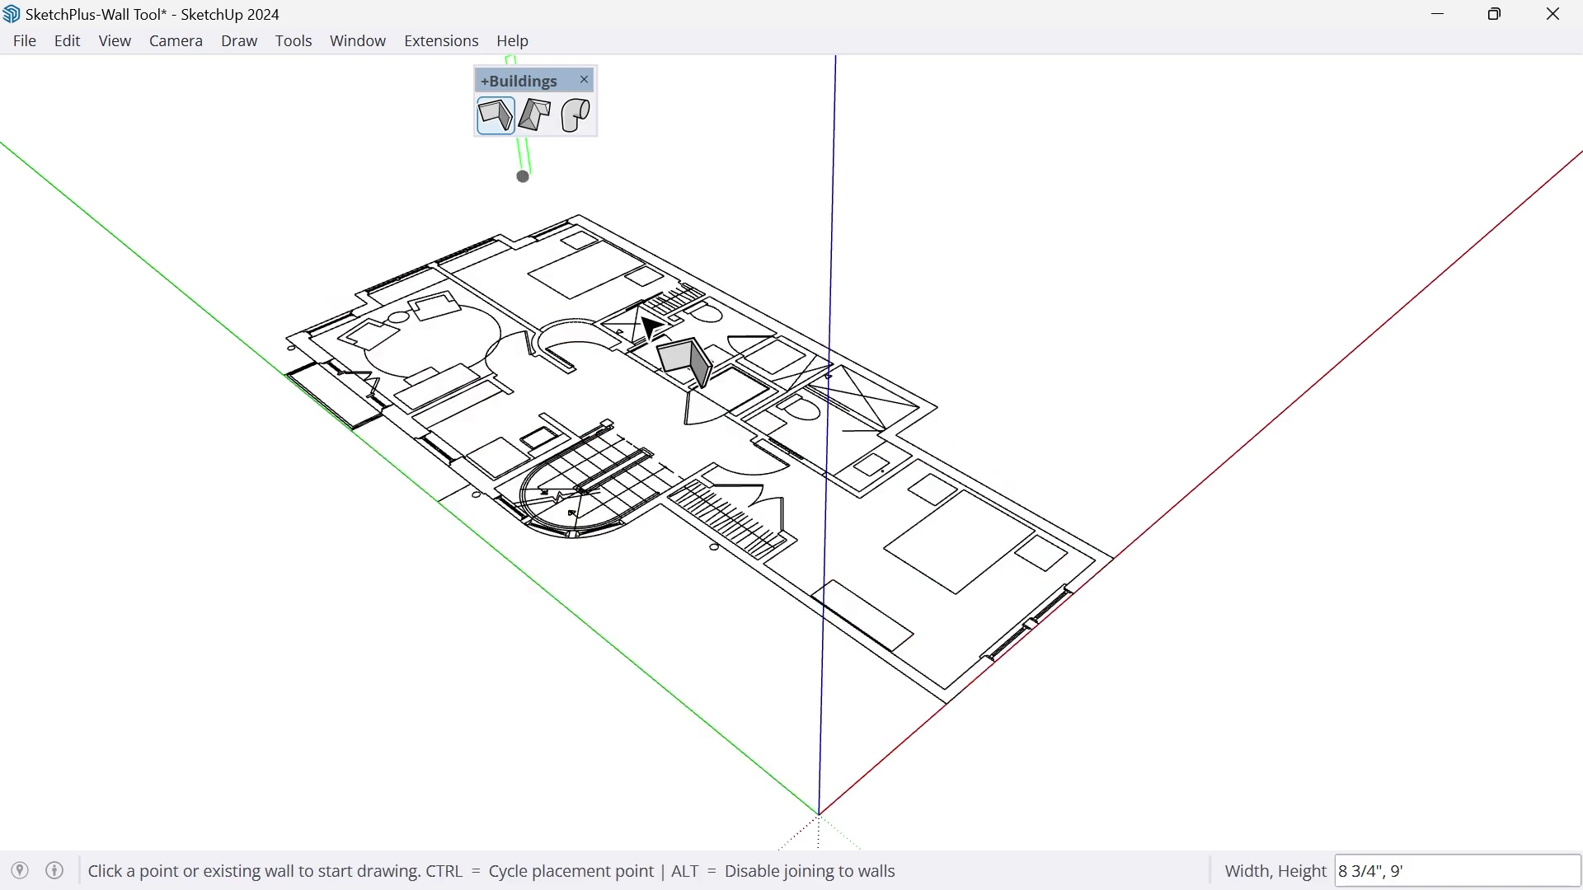
{"action": "scroll", "coordinate": [725, 293], "scroll_direction": "up", "scroll_amount": 5}
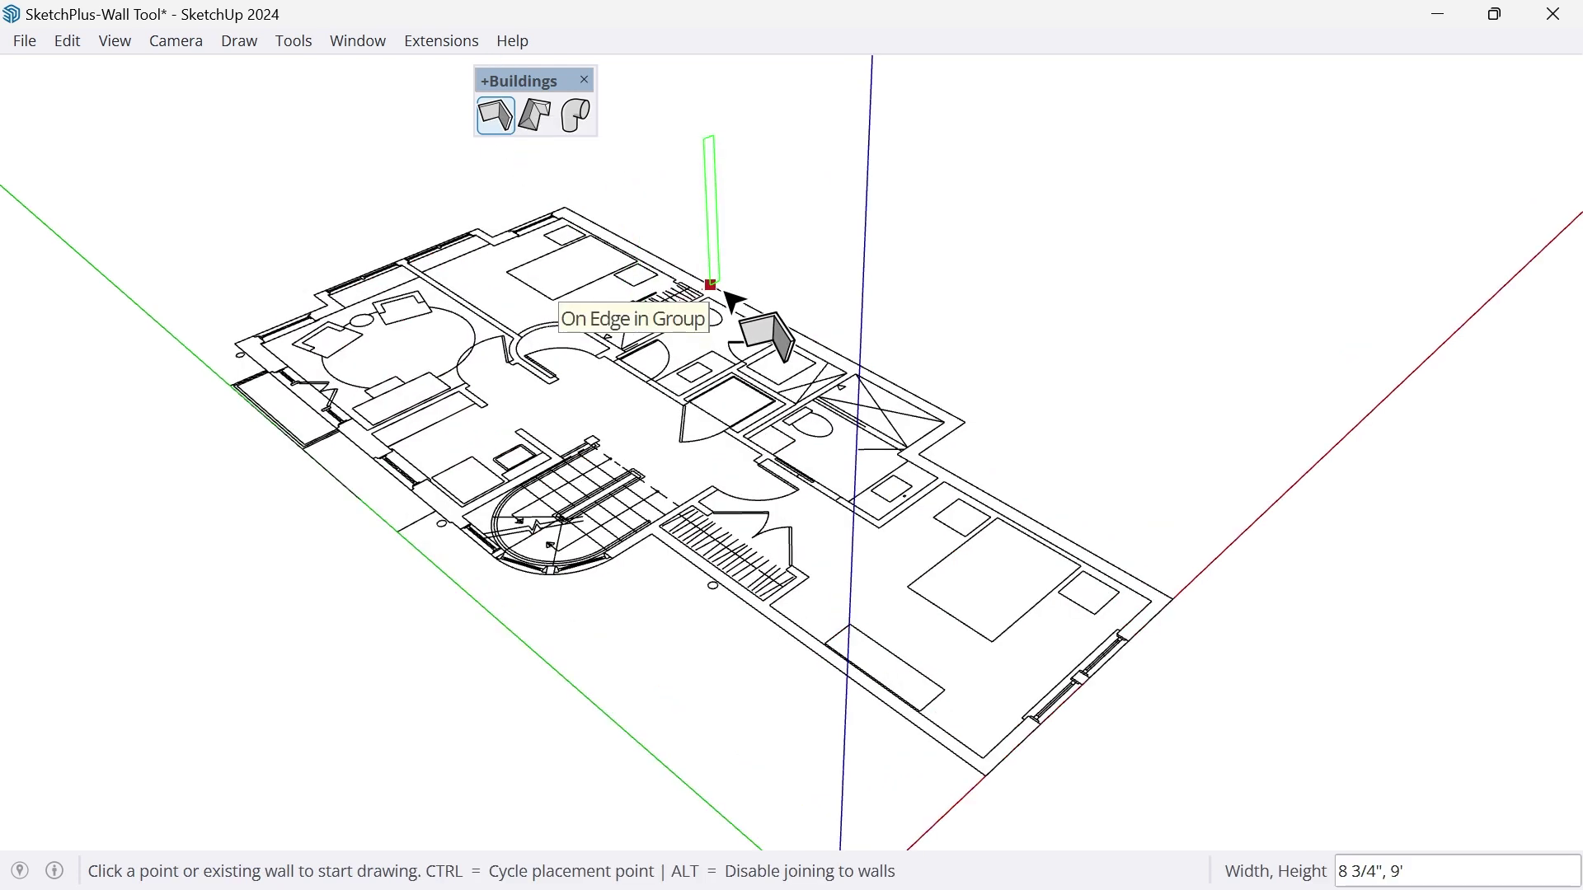
{"action": "scroll", "coordinate": [669, 357], "scroll_direction": "up", "scroll_amount": 2}
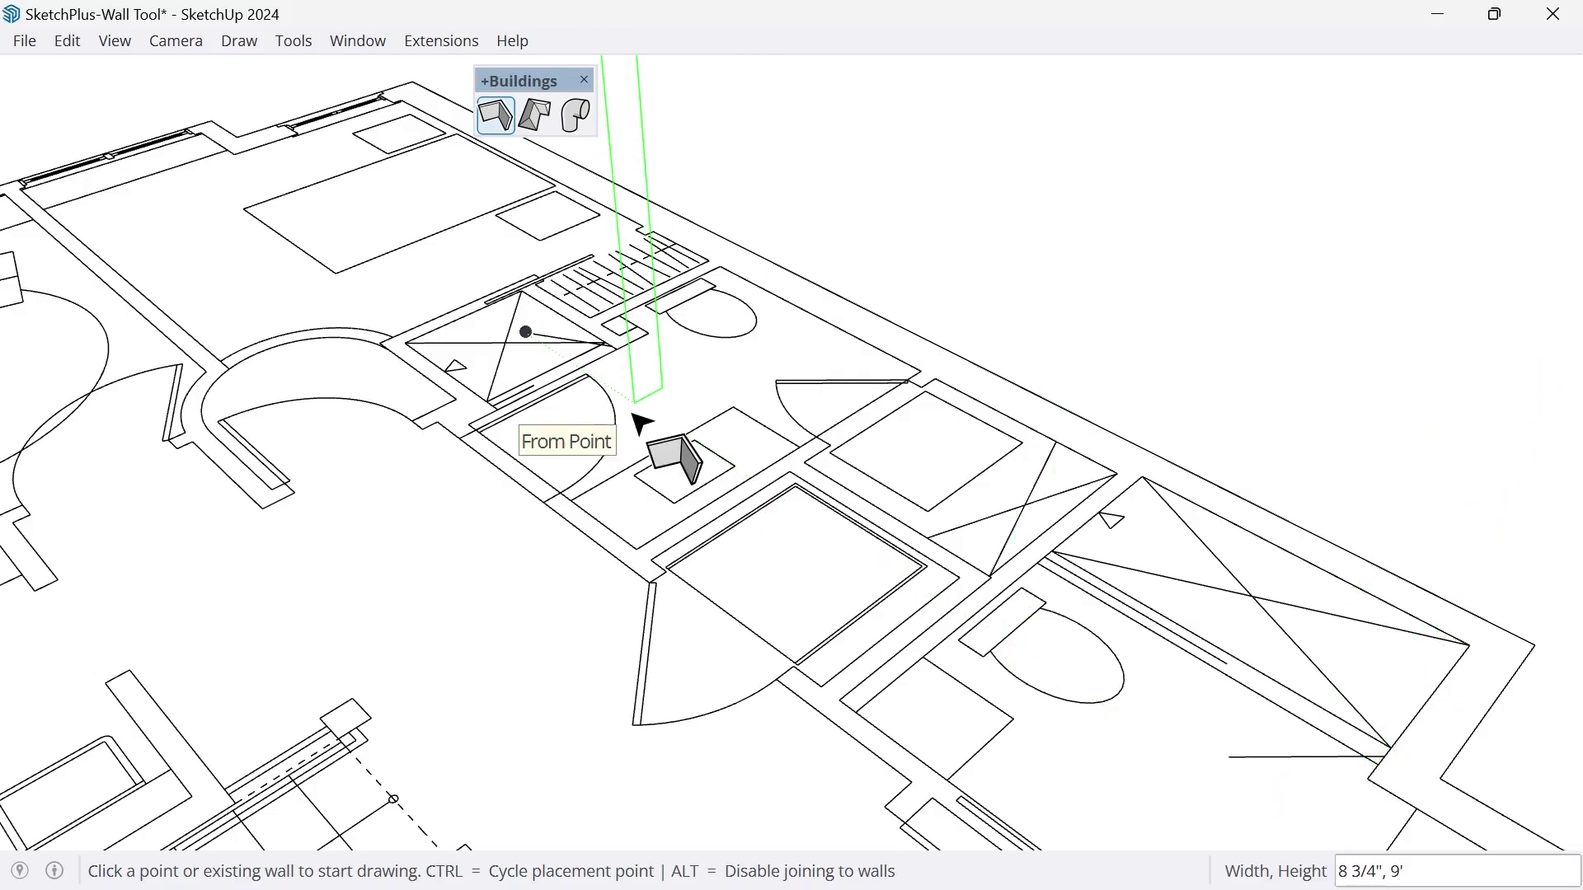
{"action": "key", "text": "t"}
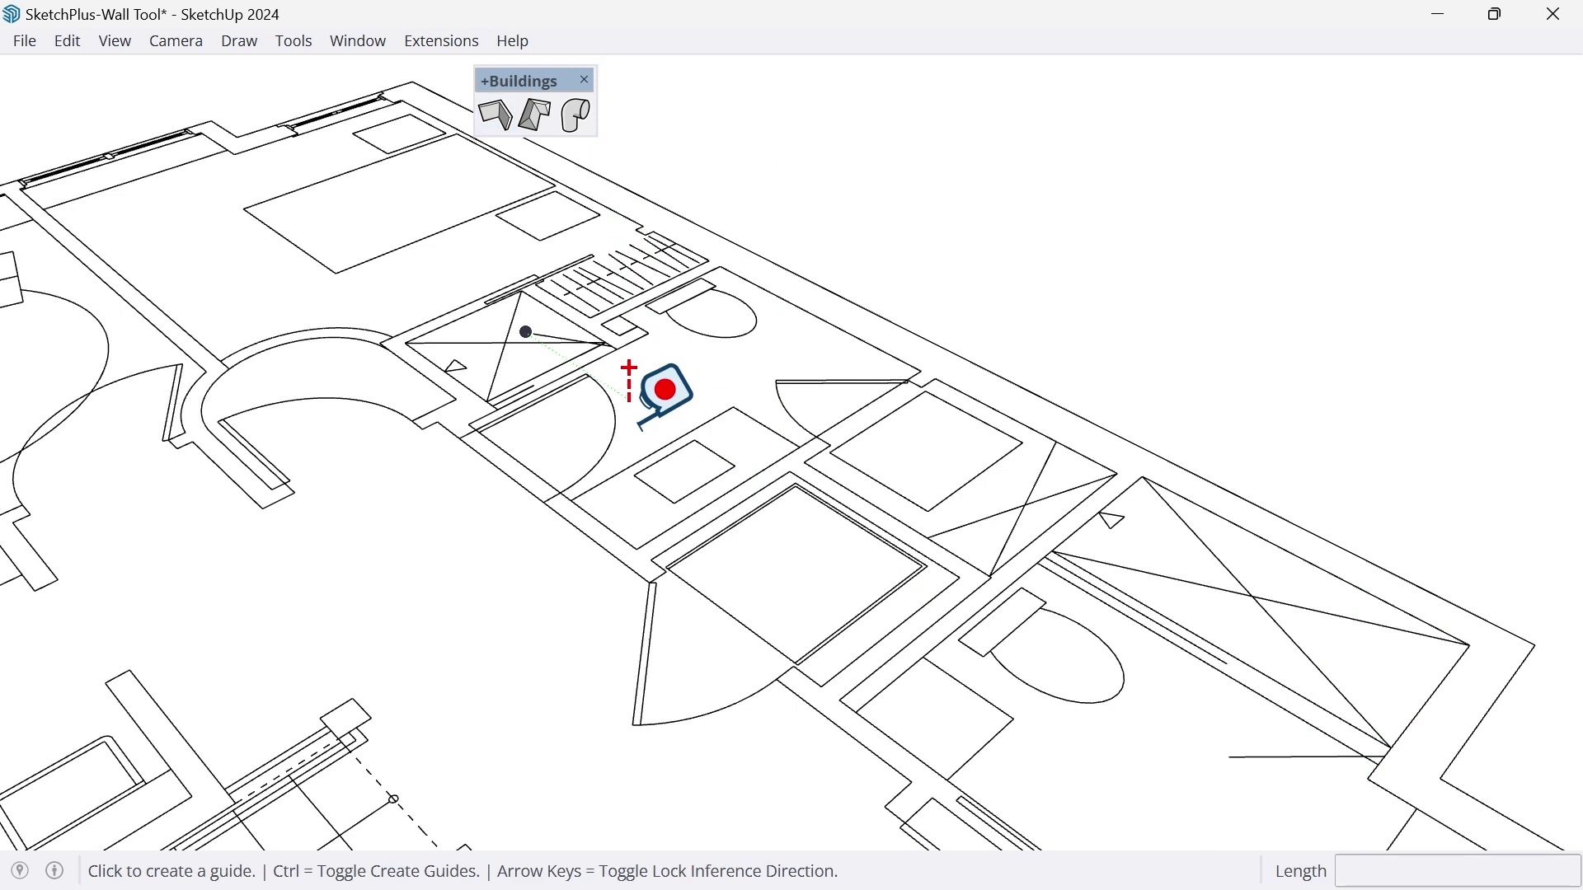
{"action": "left_click", "coordinate": [597, 537]}
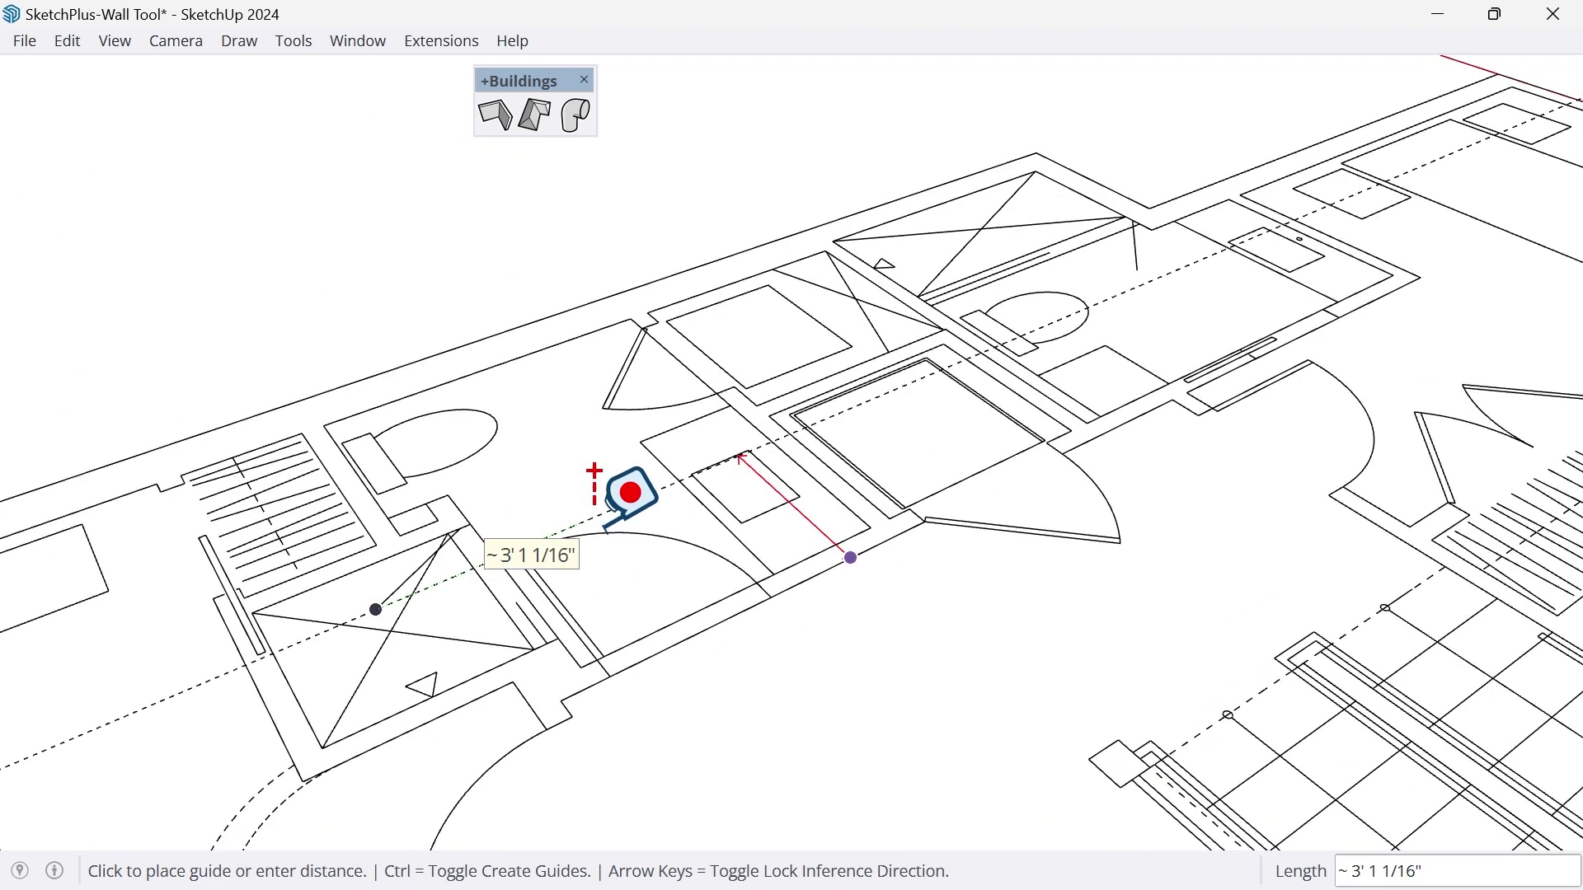
{"action": "key", "text": "Escape"}
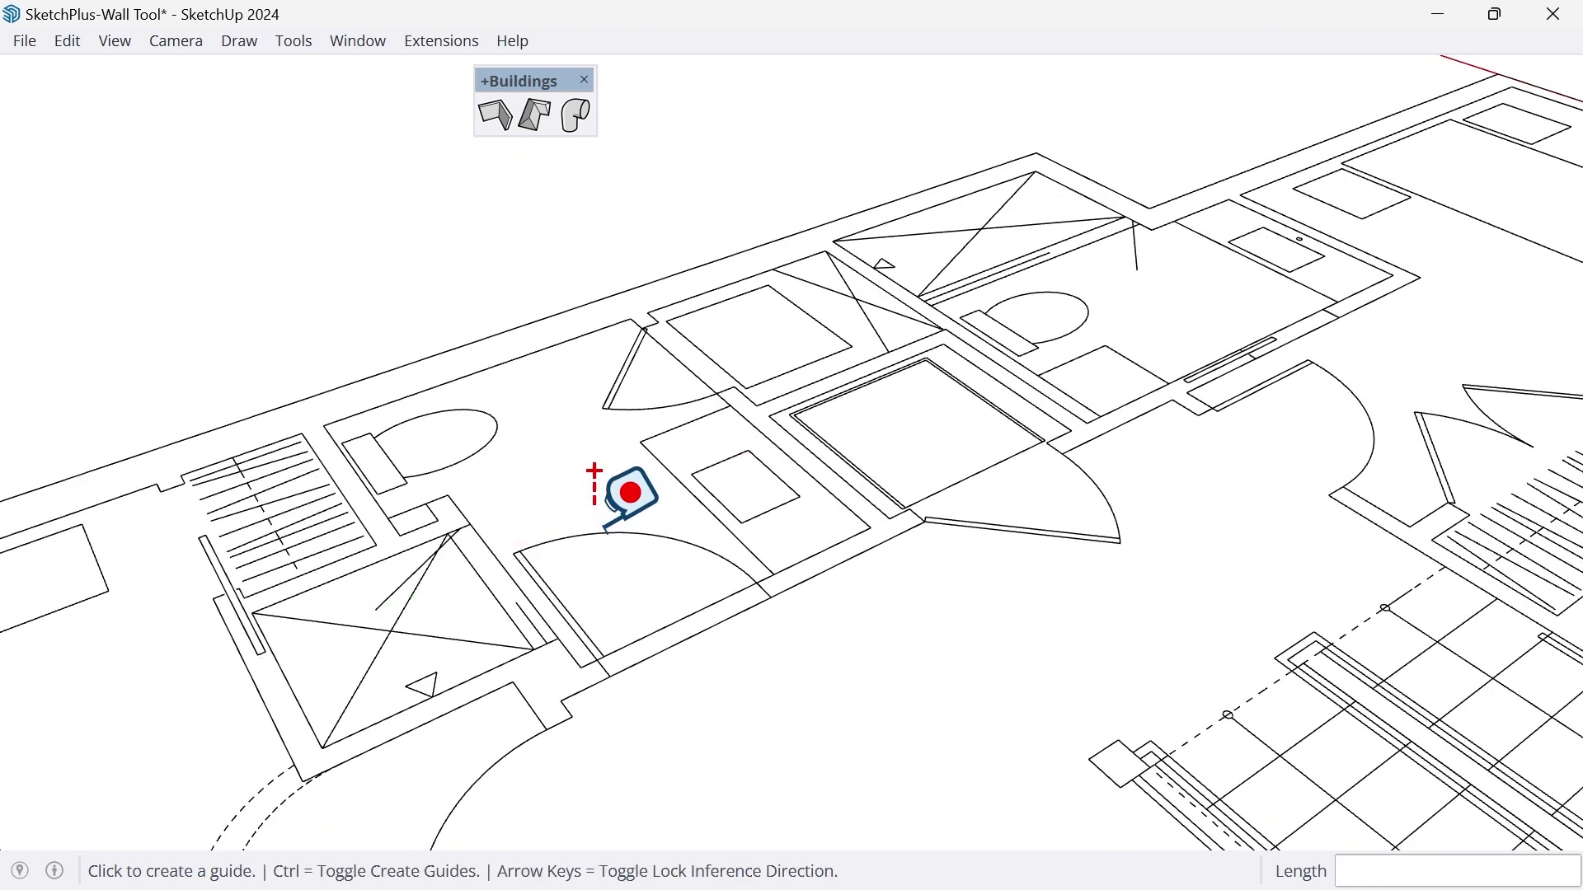
- Start a 4 1/2" wide, 9' high wall along the bathroom's hallway side, about 12' 3/4" long, cycling the placement point to match the plan
{"action": "left_click", "coordinate": [486, 122]}
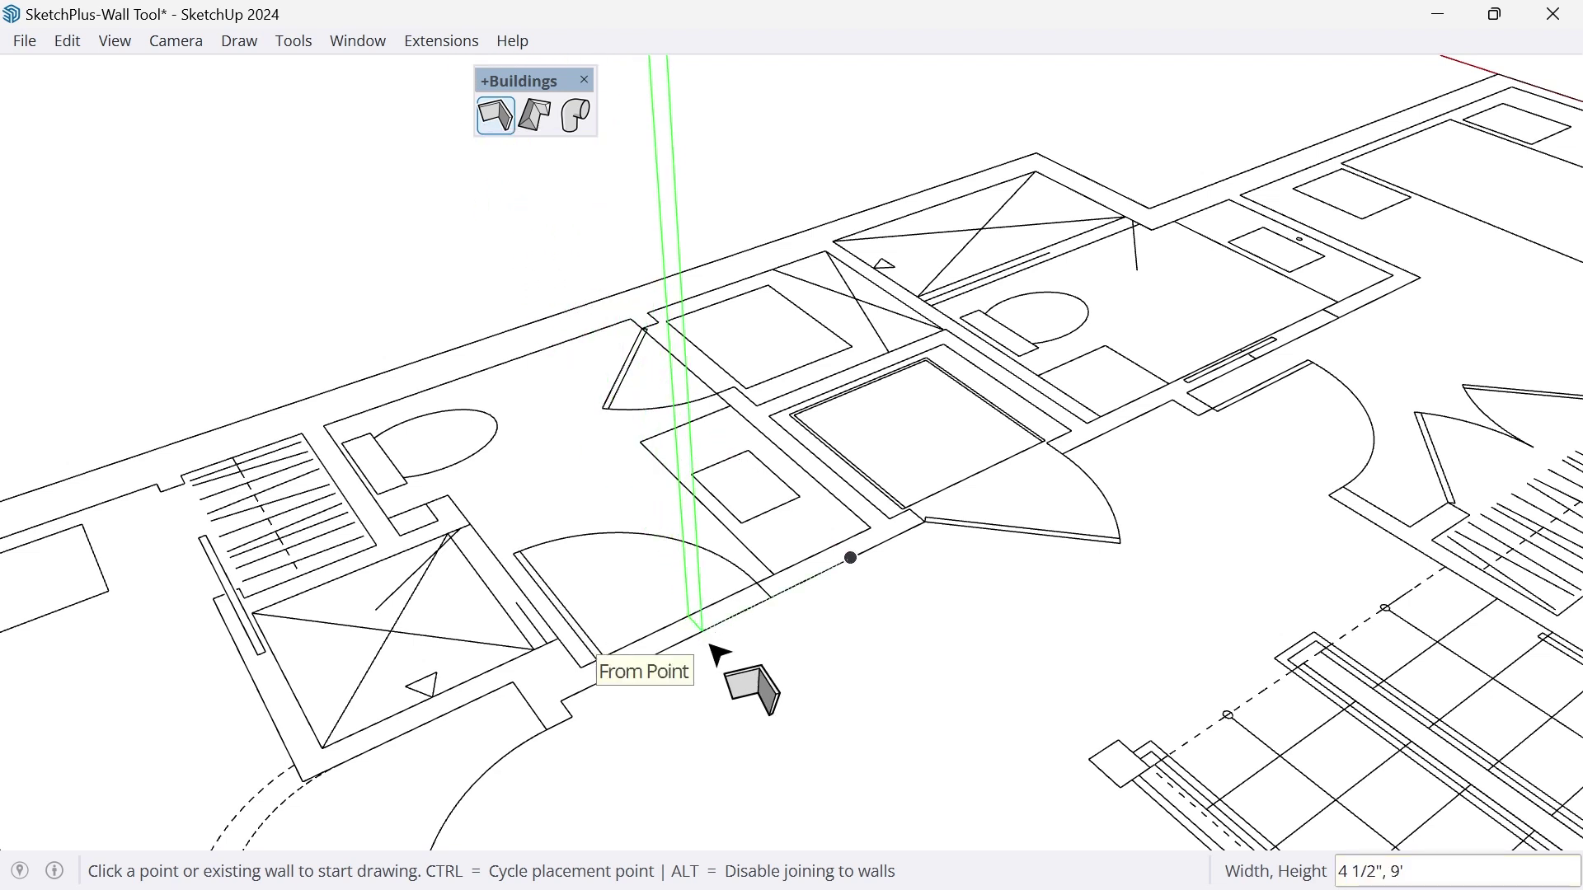
{"action": "left_click", "coordinate": [561, 700]}
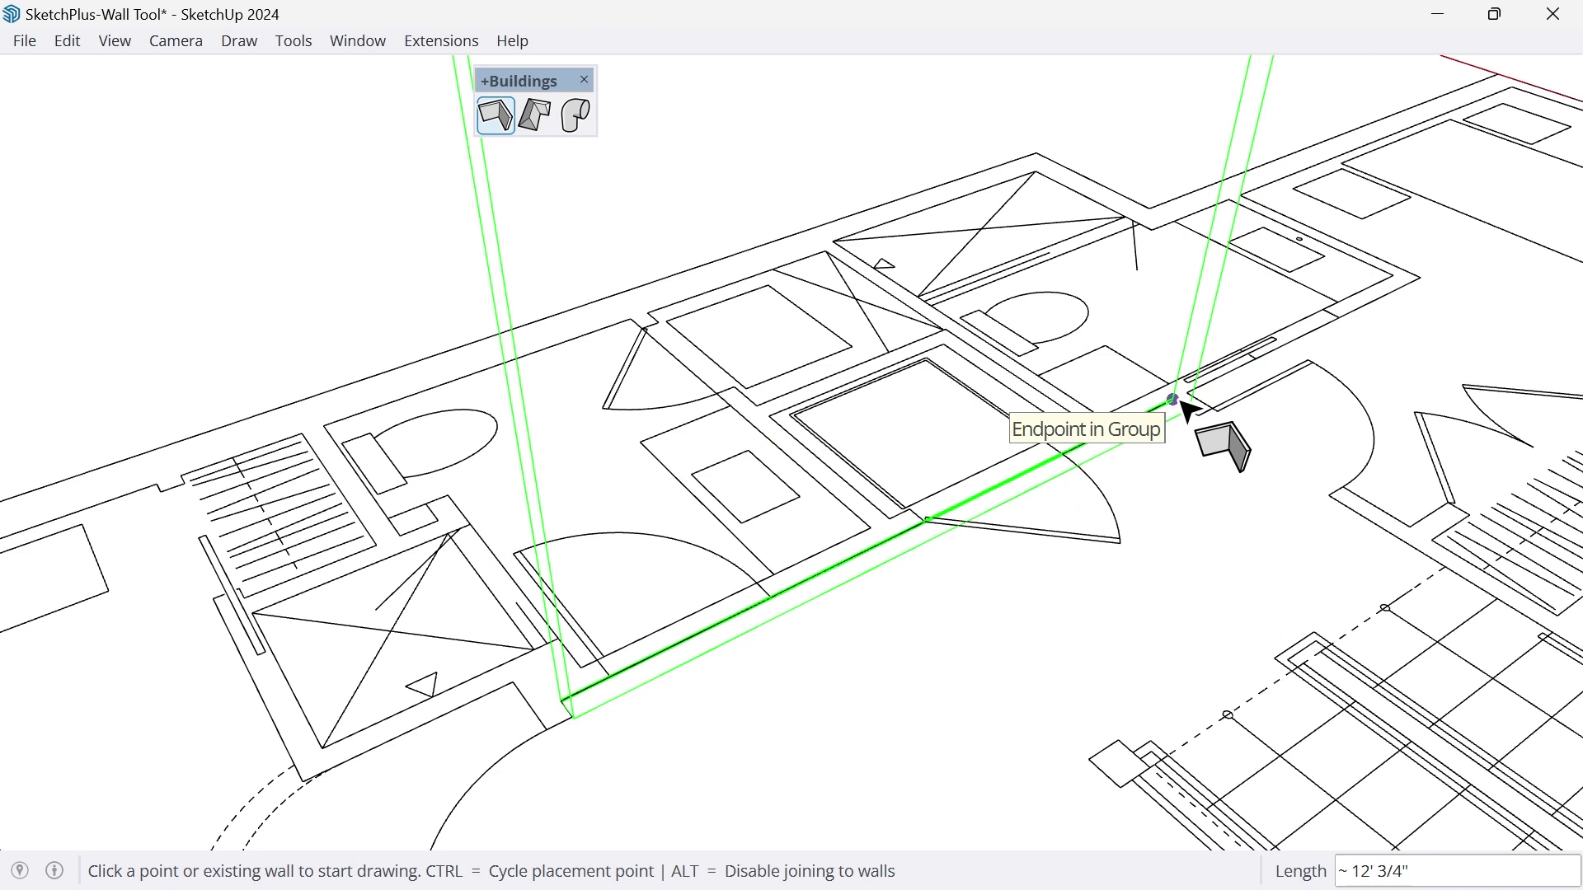
{"action": "key", "text": "ctrl"}
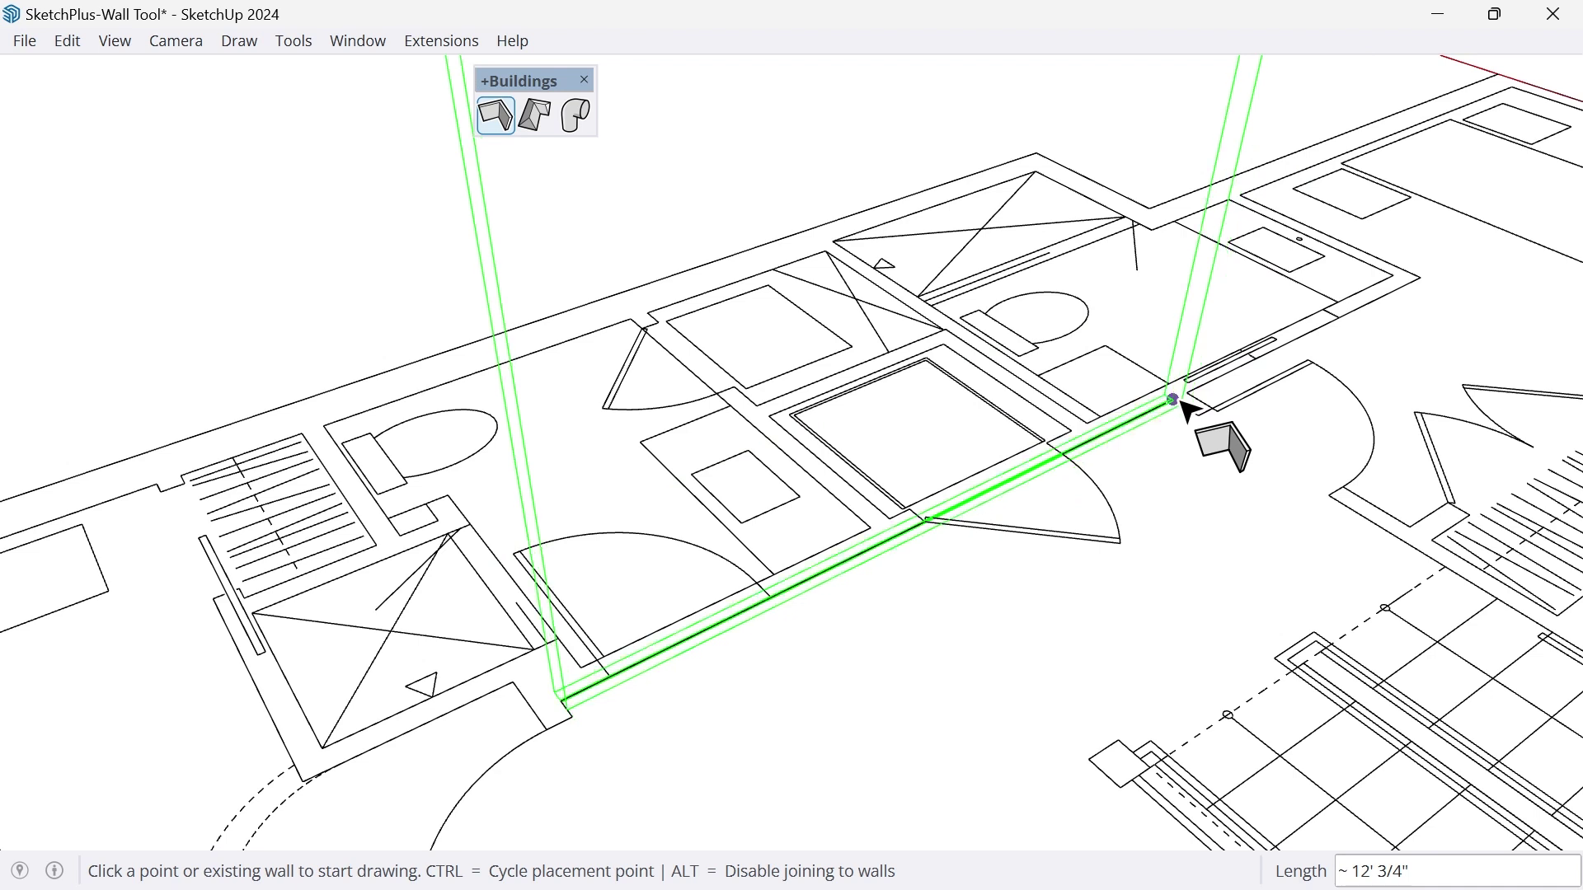
{"action": "key", "text": "ctrl"}
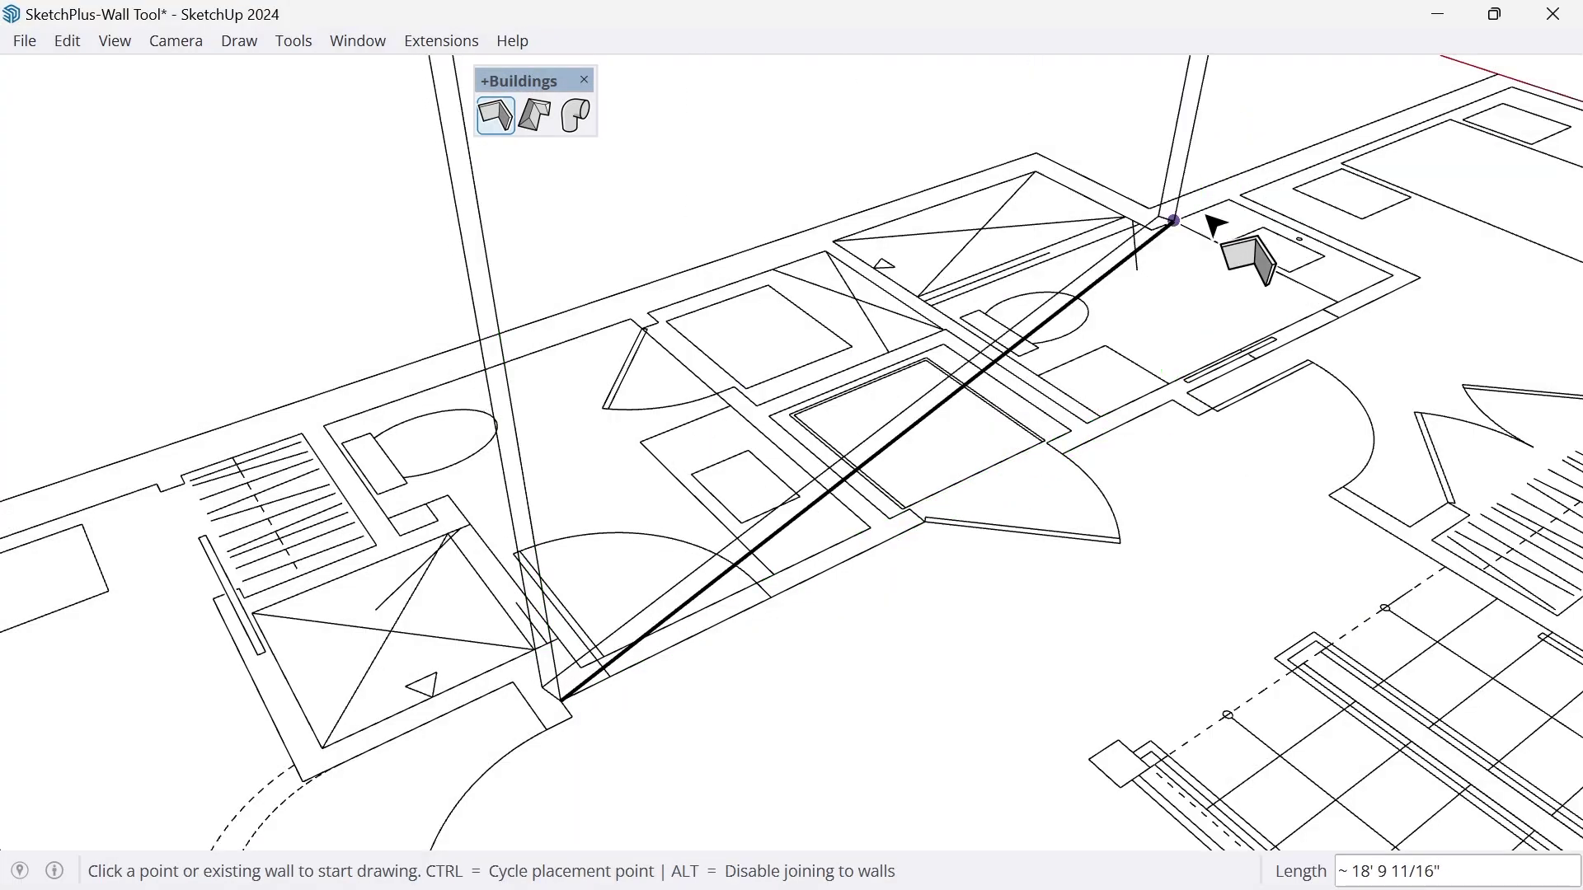
{"action": "left_click", "coordinate": [1173, 402]}
- Continue the wall across the bedroom doorway, past the closet, to the outer face of the exterior side wall
{"action": "middle_click_drag", "start_coordinate": [1360, 554], "coordinate": [1459, 547]}
{"action": "middle_click_drag", "start_coordinate": [1440, 477], "coordinate": [787, 365], "text": "shift"}
{"action": "scroll", "coordinate": [840, 376], "scroll_direction": "up", "scroll_amount": 3}
{"action": "scroll", "coordinate": [862, 380], "scroll_direction": "up", "scroll_amount": 3}
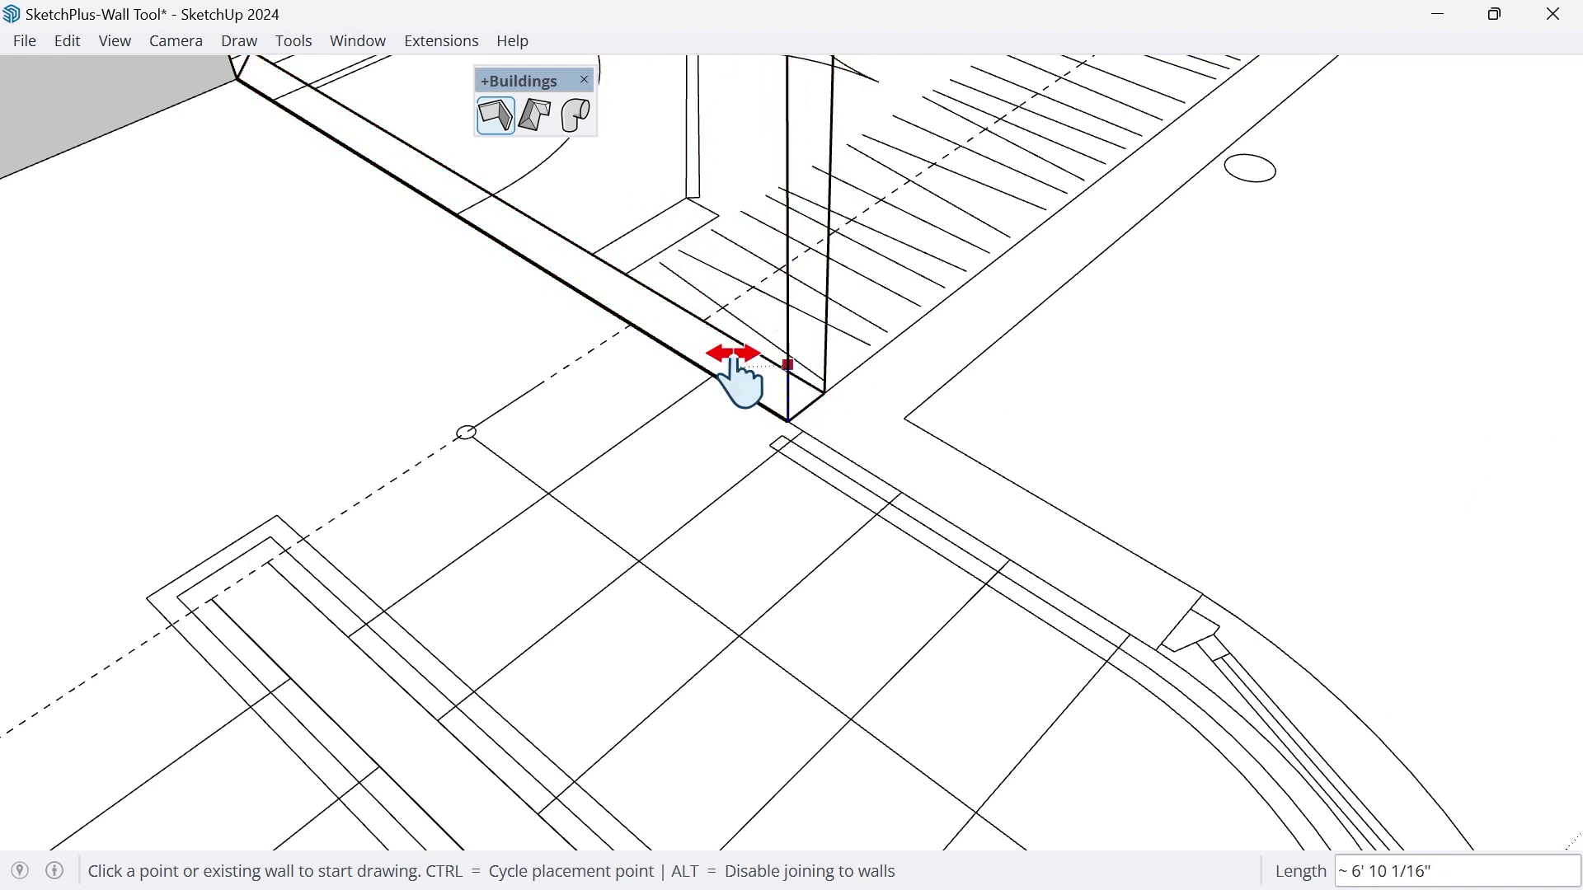
{"action": "scroll", "coordinate": [771, 408], "scroll_direction": "down", "scroll_amount": 3}
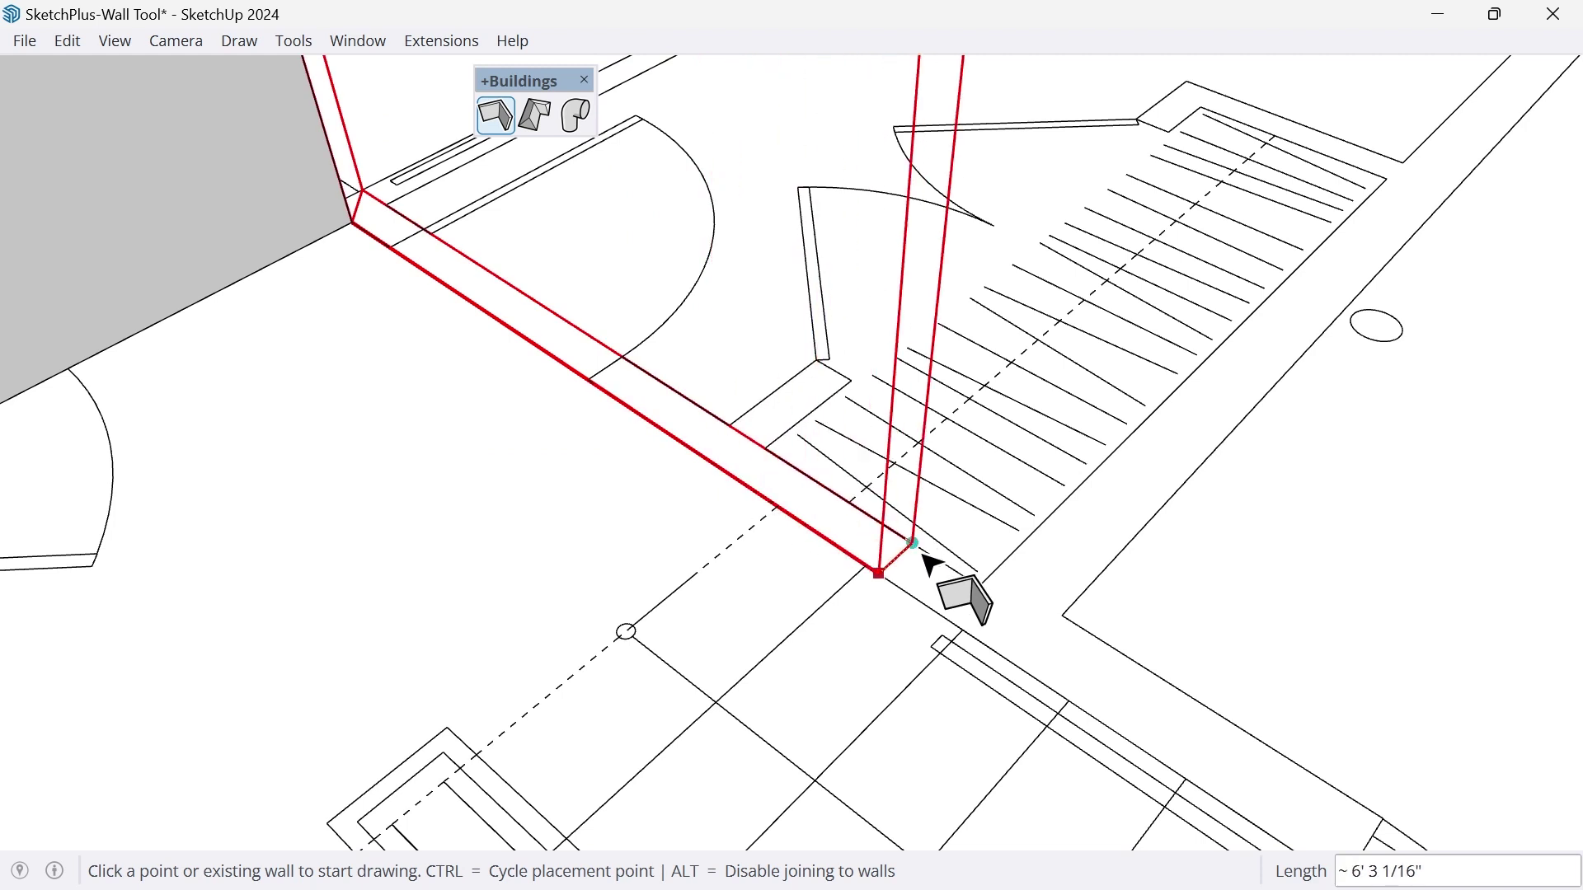
{"action": "left_click", "coordinate": [1072, 615]}
- Continue the wall along the bedroom's exterior side wall past the closet to the building's outer corner
{"action": "scroll", "coordinate": [1072, 614], "scroll_direction": "down", "scroll_amount": 3}
{"action": "middle_click_drag", "start_coordinate": [1130, 518], "coordinate": [354, 589]}
{"action": "middle_click_drag", "start_coordinate": [1274, 680], "coordinate": [347, 230], "text": "shift"}
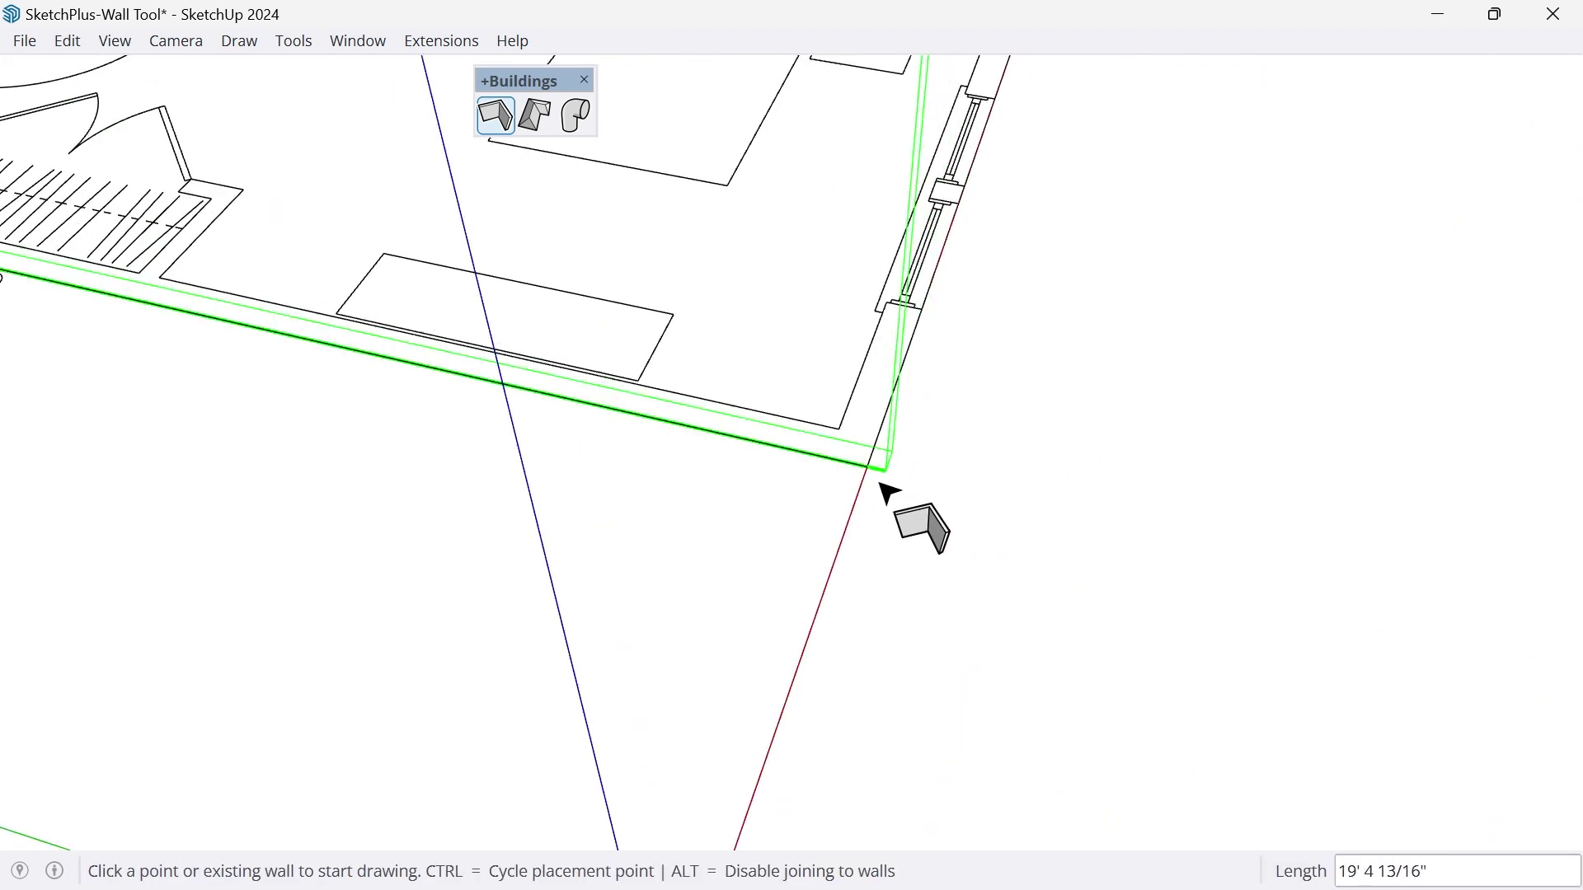
{"action": "left_click", "coordinate": [872, 470]}
- Continue the wall about 12' 8 9/16" along the bedroom's window side to the opposite outer corner
{"action": "middle_click_drag", "start_coordinate": [999, 264], "coordinate": [869, 530]}
{"action": "scroll", "coordinate": [907, 528], "scroll_direction": "up", "scroll_amount": 3}
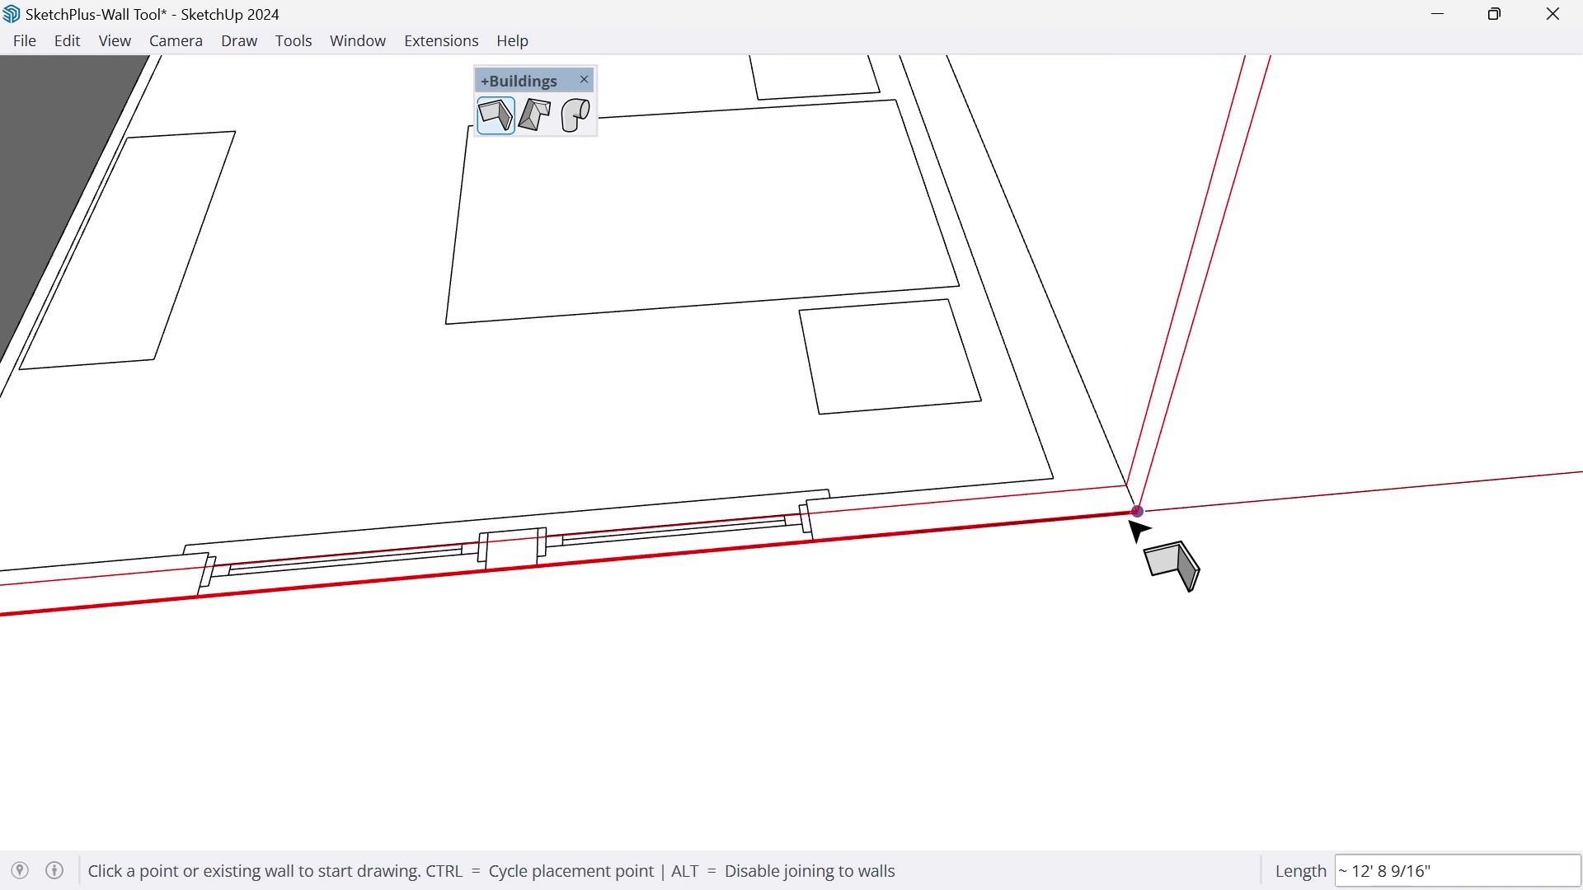
{"action": "left_click", "coordinate": [1135, 517]}
- End the wall run, open the wall group for editing, and Push/Pull the window wall's inner face inward by 2 1/4"
{"action": "middle_click_drag", "start_coordinate": [1176, 385], "coordinate": [506, 325]}
{"action": "scroll", "coordinate": [1056, 569], "scroll_direction": "down", "scroll_amount": 3}
{"action": "middle_click_drag", "start_coordinate": [1183, 554], "coordinate": [833, 530]}
{"action": "scroll", "coordinate": [851, 516], "scroll_direction": "up", "scroll_amount": 3}
{"action": "scroll", "coordinate": [593, 547], "scroll_direction": "down", "scroll_amount": 2}
{"action": "middle_click_drag", "start_coordinate": [594, 547], "coordinate": [640, 547]}
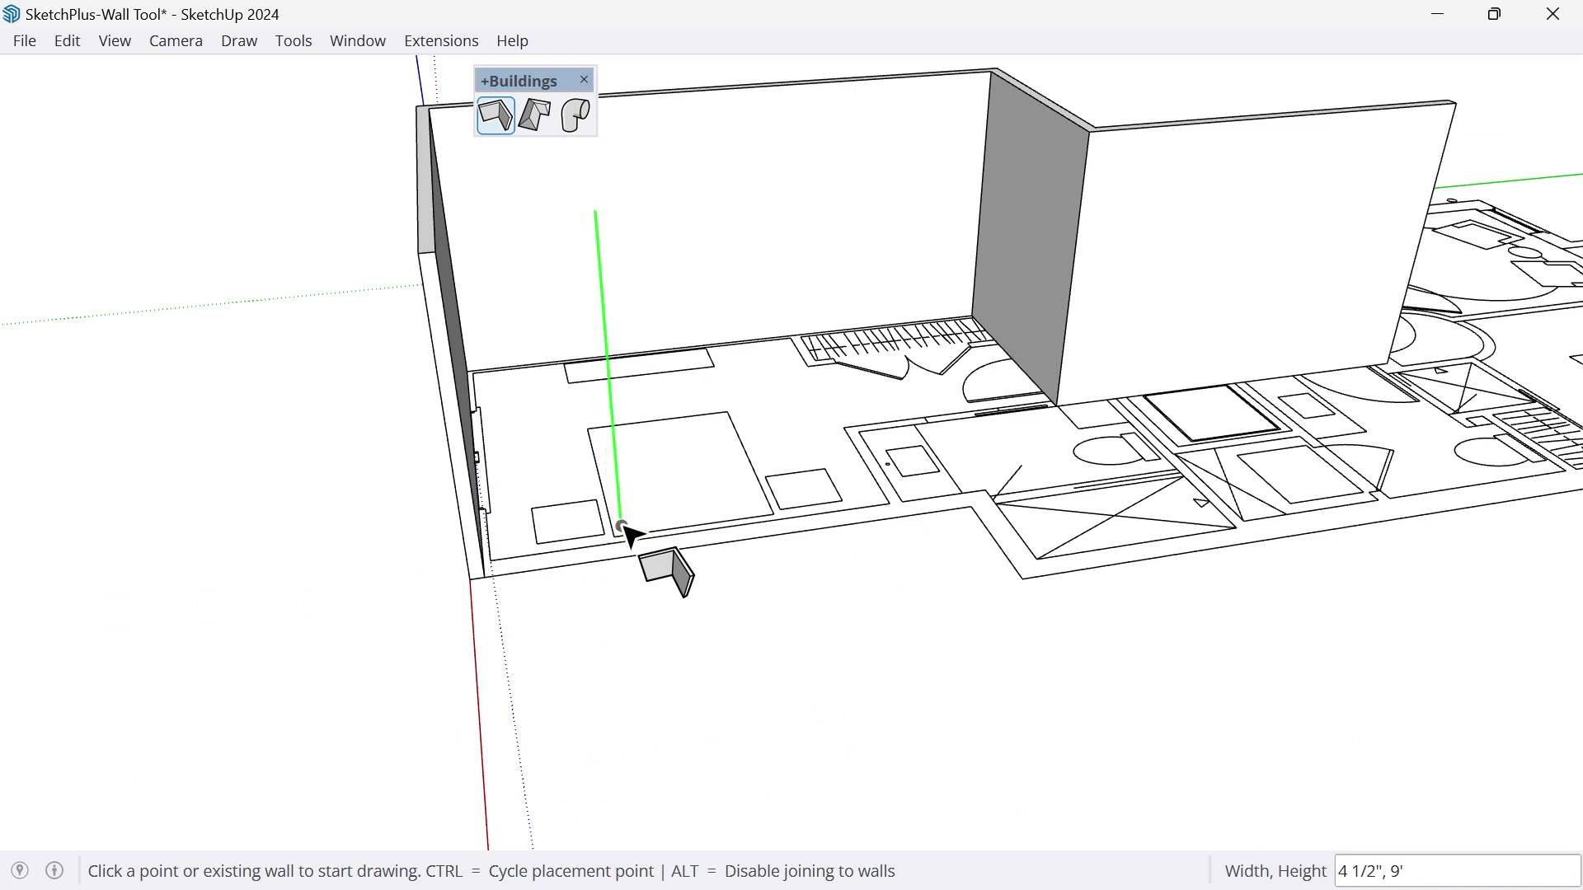
{"action": "middle_click_drag", "start_coordinate": [819, 399], "coordinate": [682, 593]}
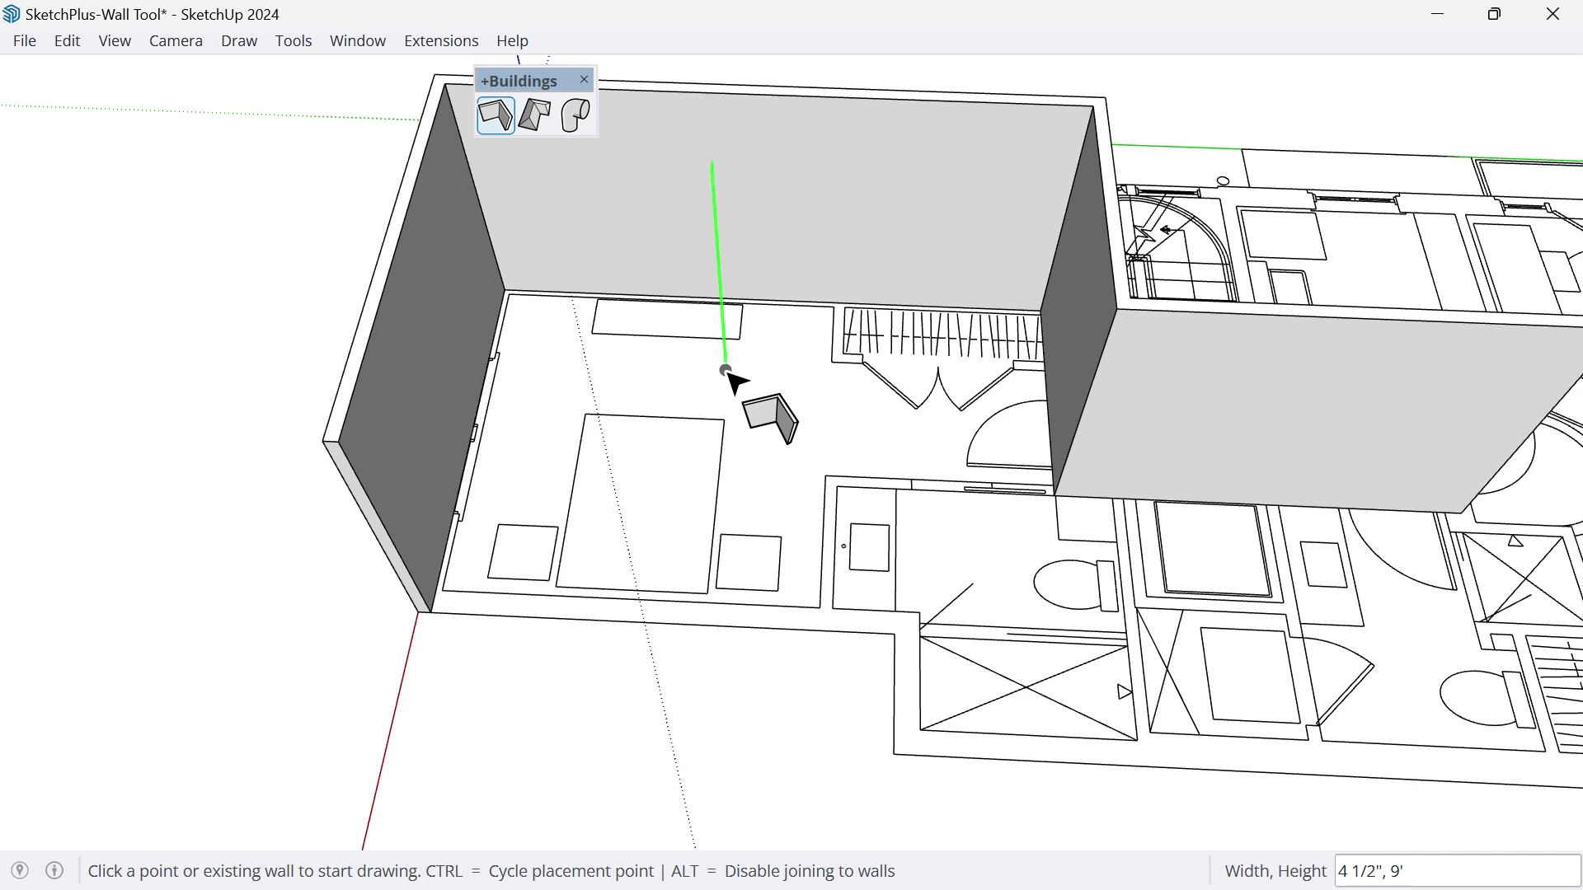
{"action": "key", "text": "space"}
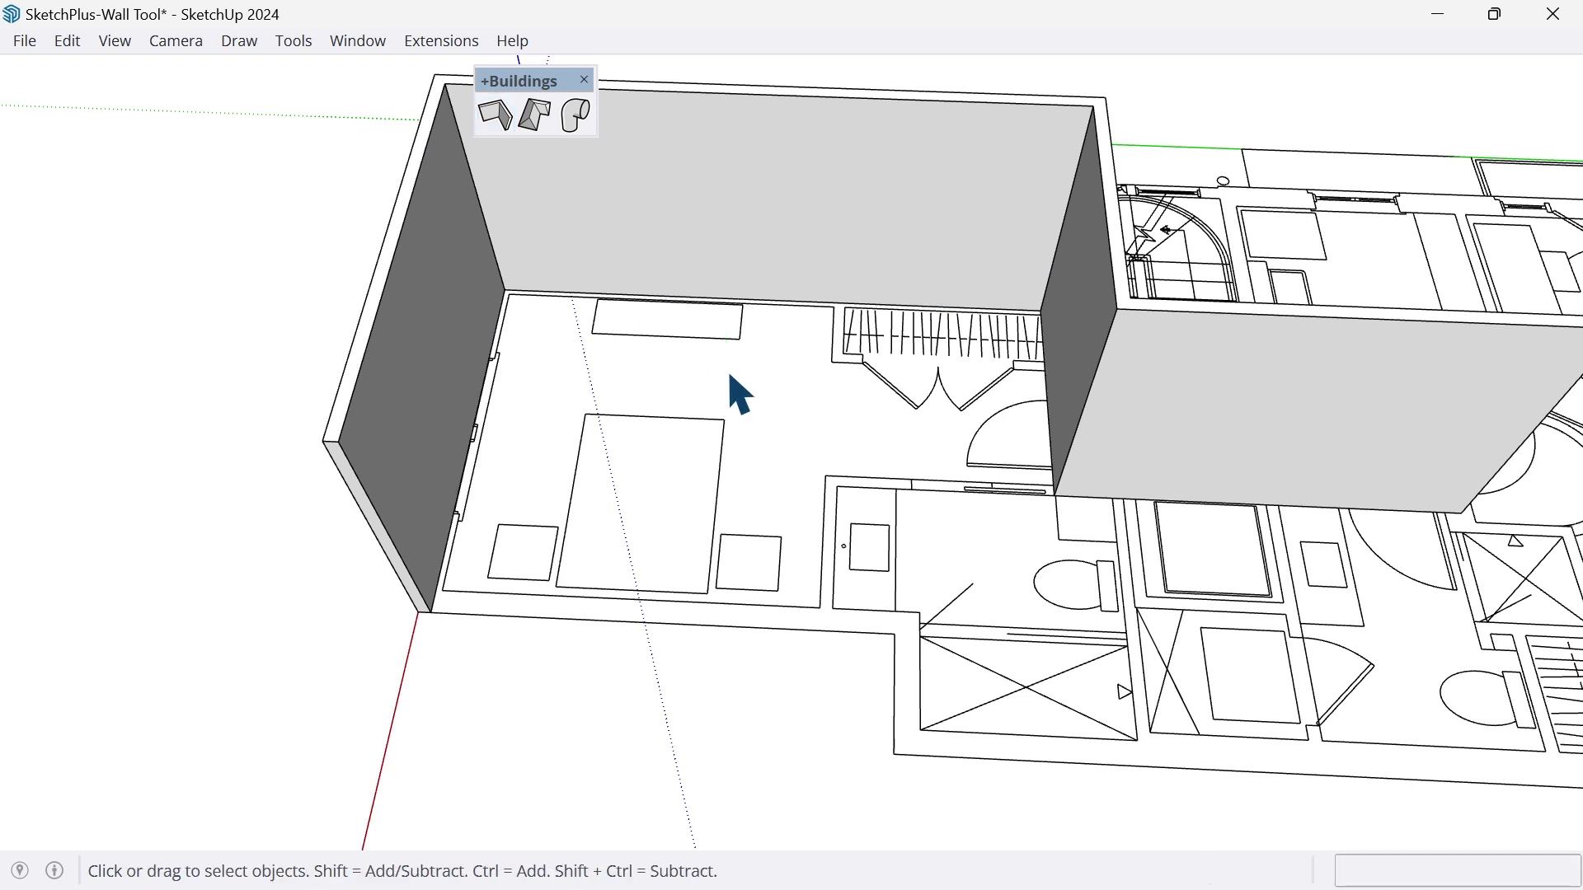
{"action": "double_click", "coordinate": [437, 324]}
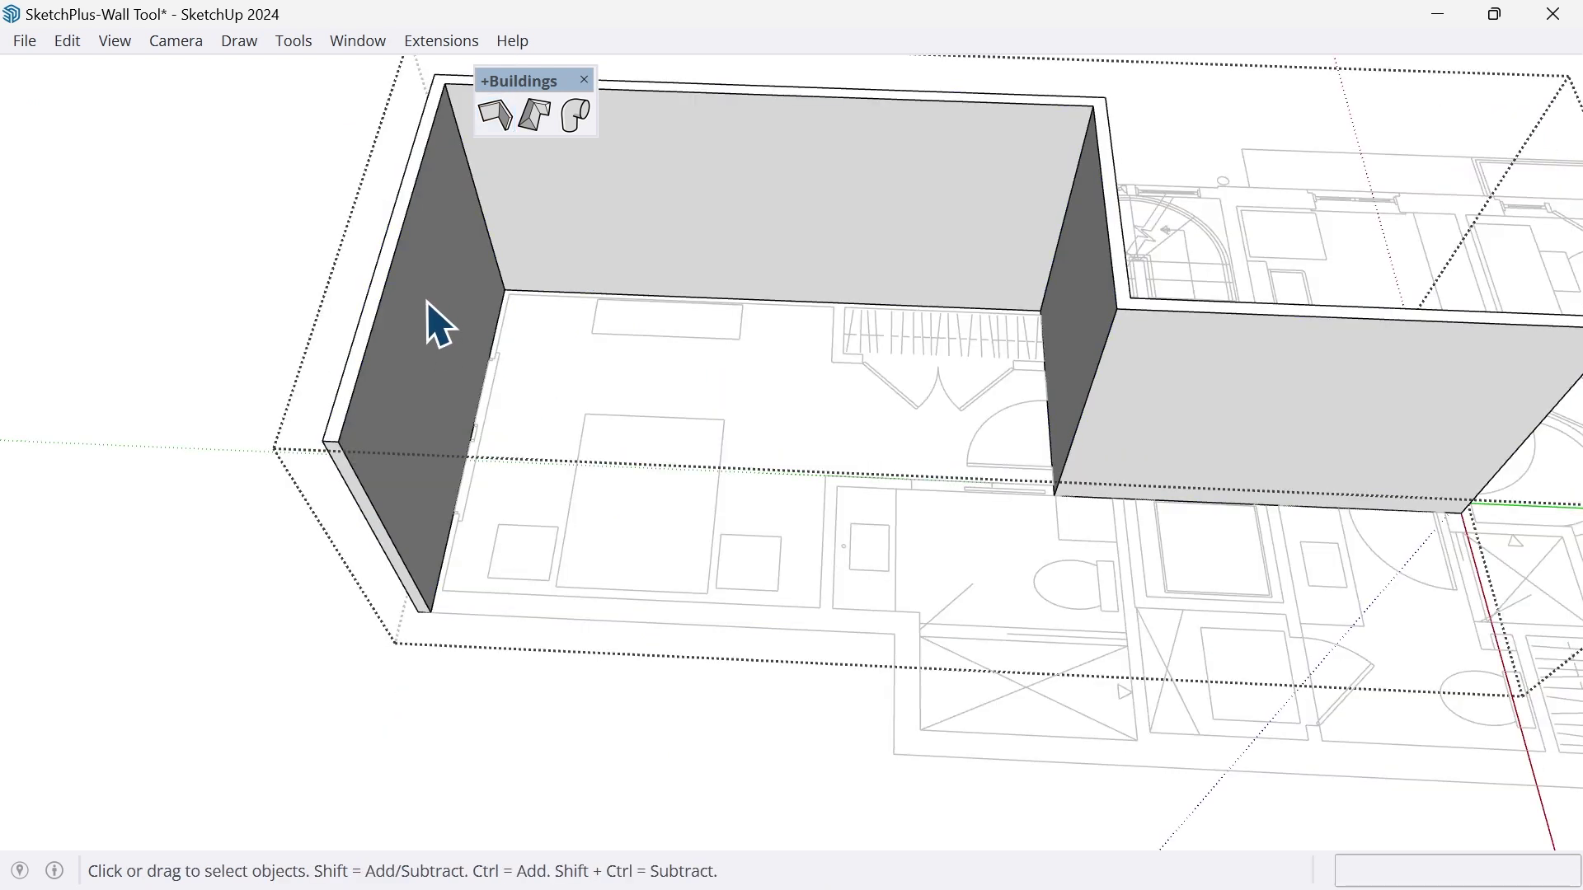
{"action": "key", "text": "p"}
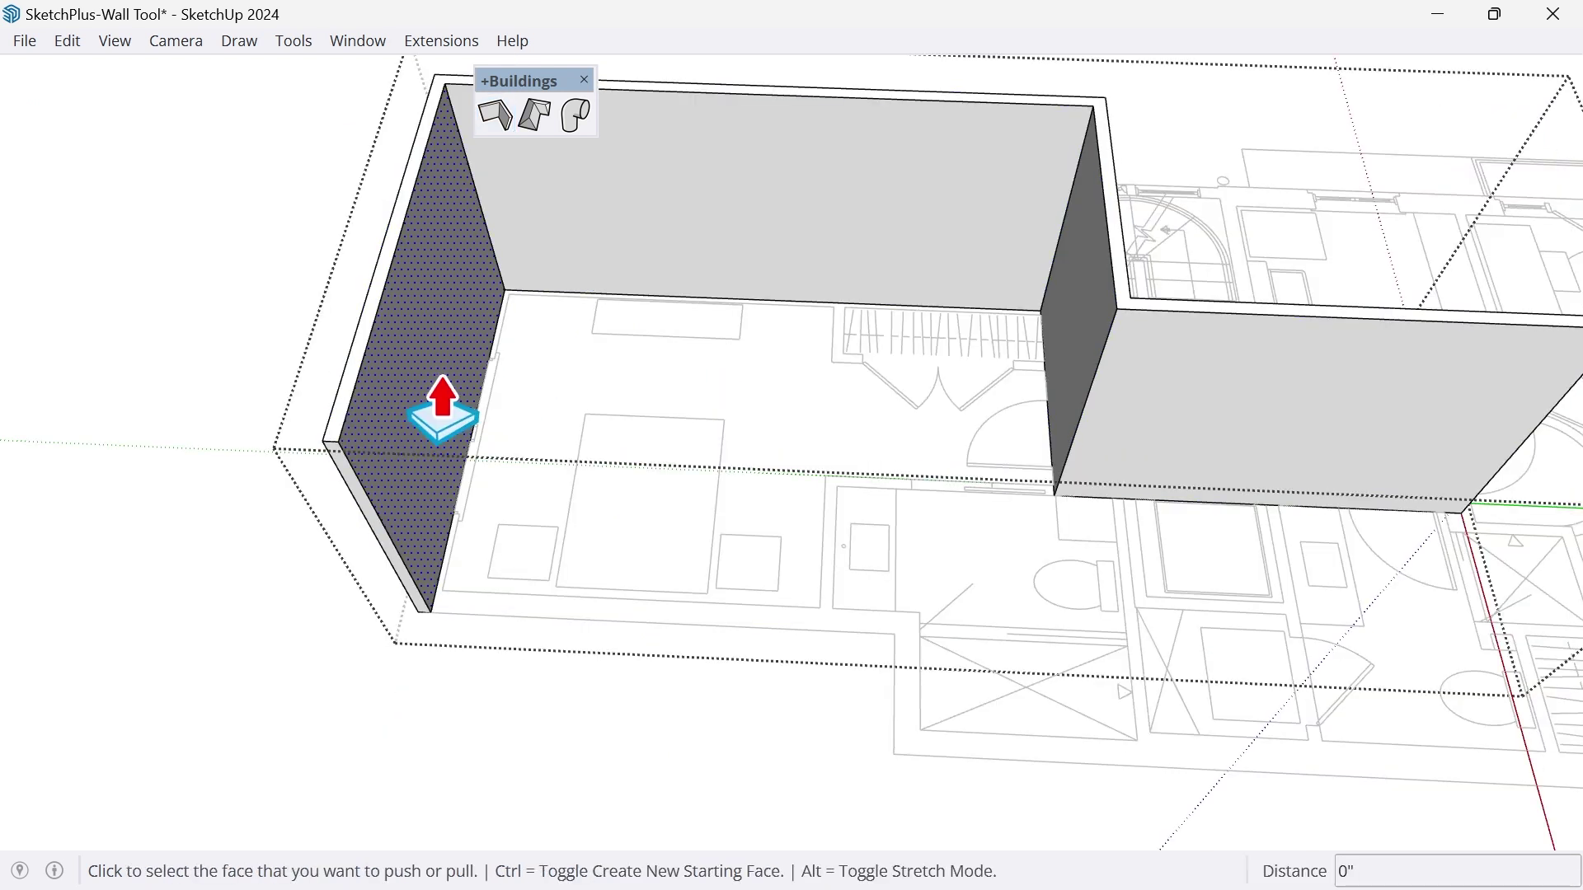
{"action": "left_click", "coordinate": [446, 416]}
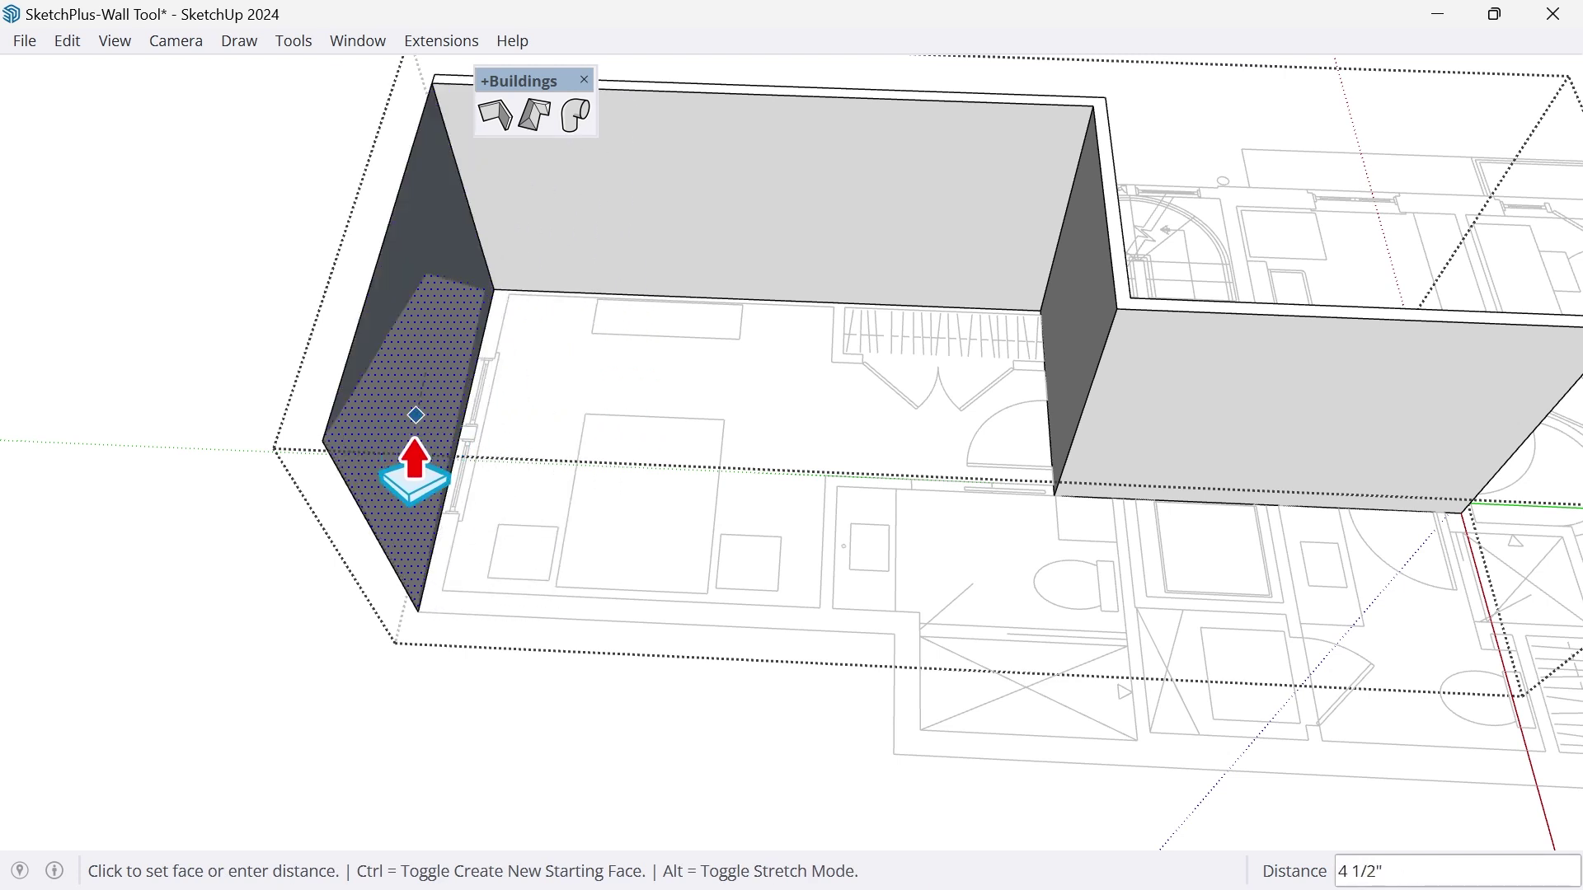
{"action": "left_click", "coordinate": [452, 604]}
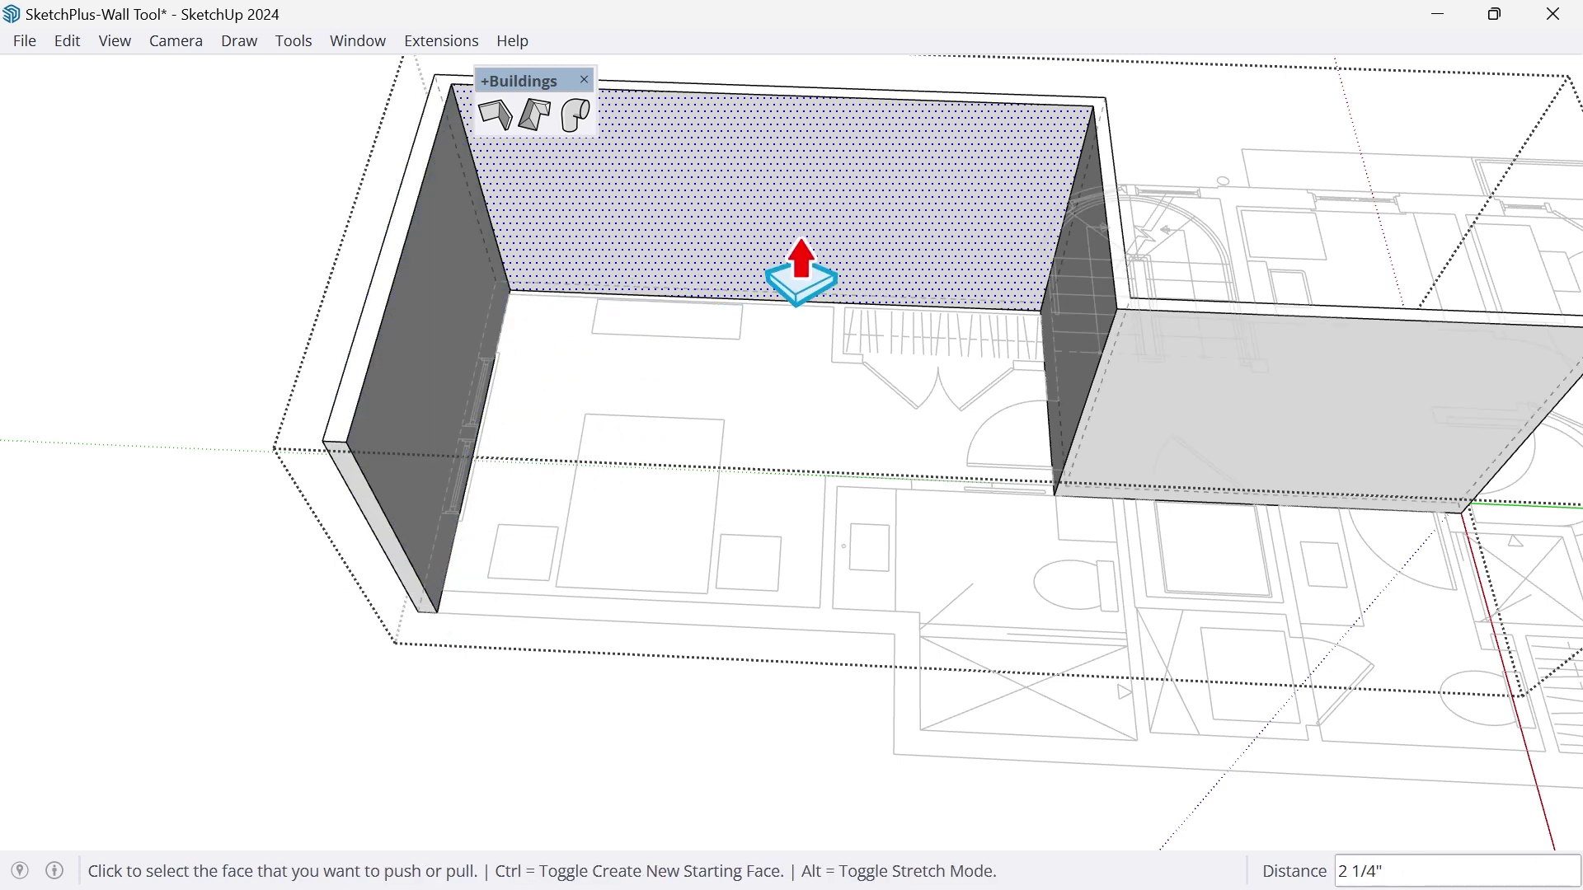
- Push/Pull the inner face of the bedroom's long exterior wall inward by 2 1/4" to the plan's wall line
{"action": "scroll", "coordinate": [798, 276], "scroll_direction": "up", "scroll_amount": 6}
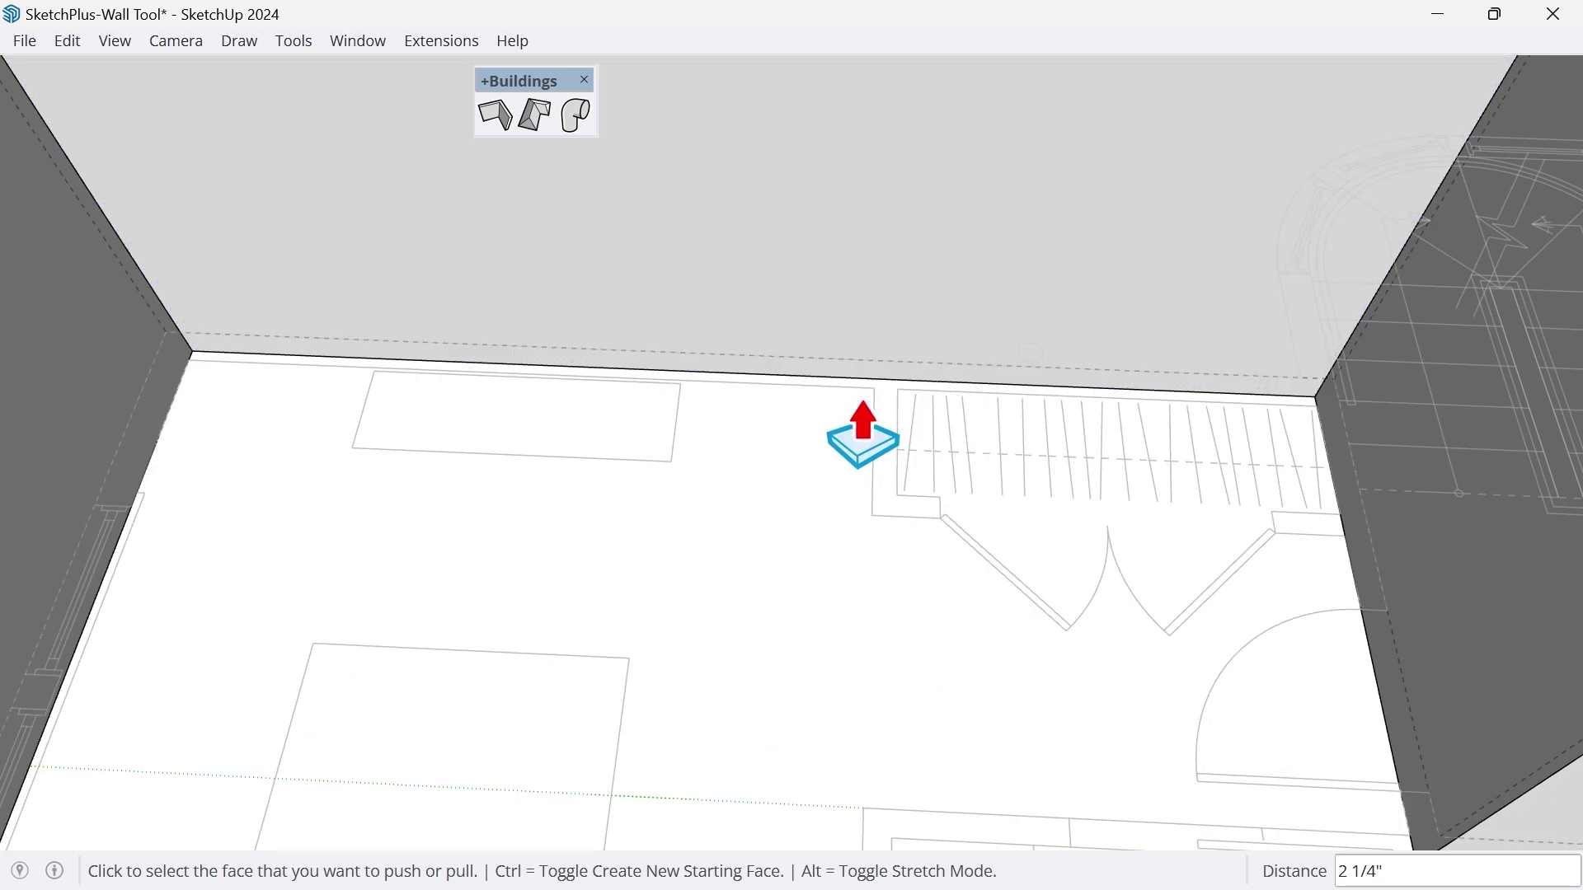
{"action": "scroll", "coordinate": [791, 428], "scroll_direction": "up", "scroll_amount": 3}
{"action": "left_click", "coordinate": [803, 358]}
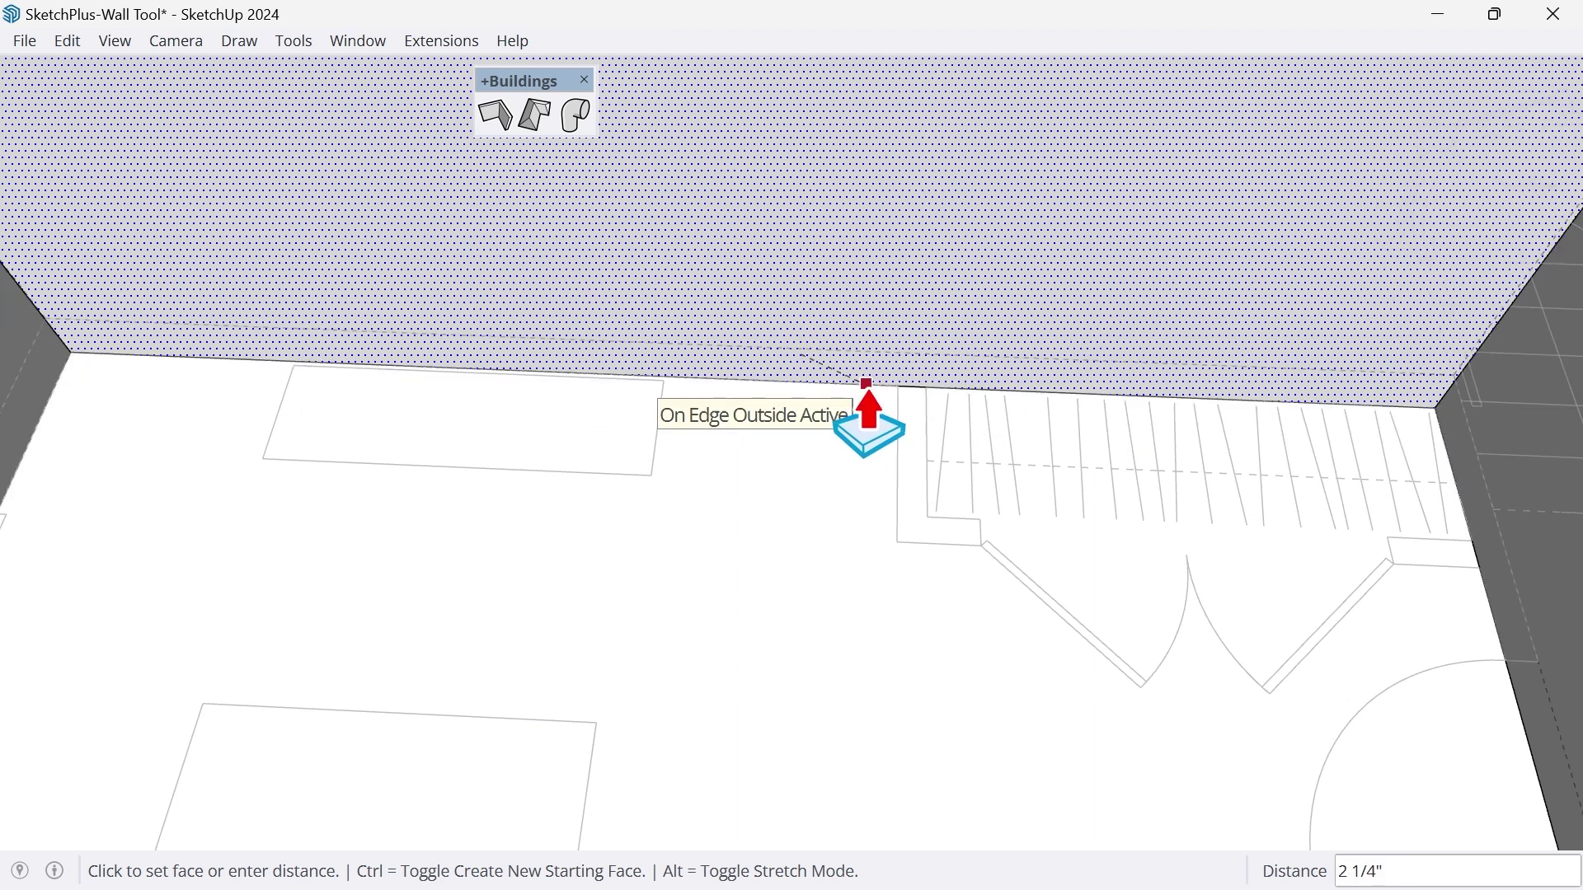
{"action": "left_click", "coordinate": [868, 416]}
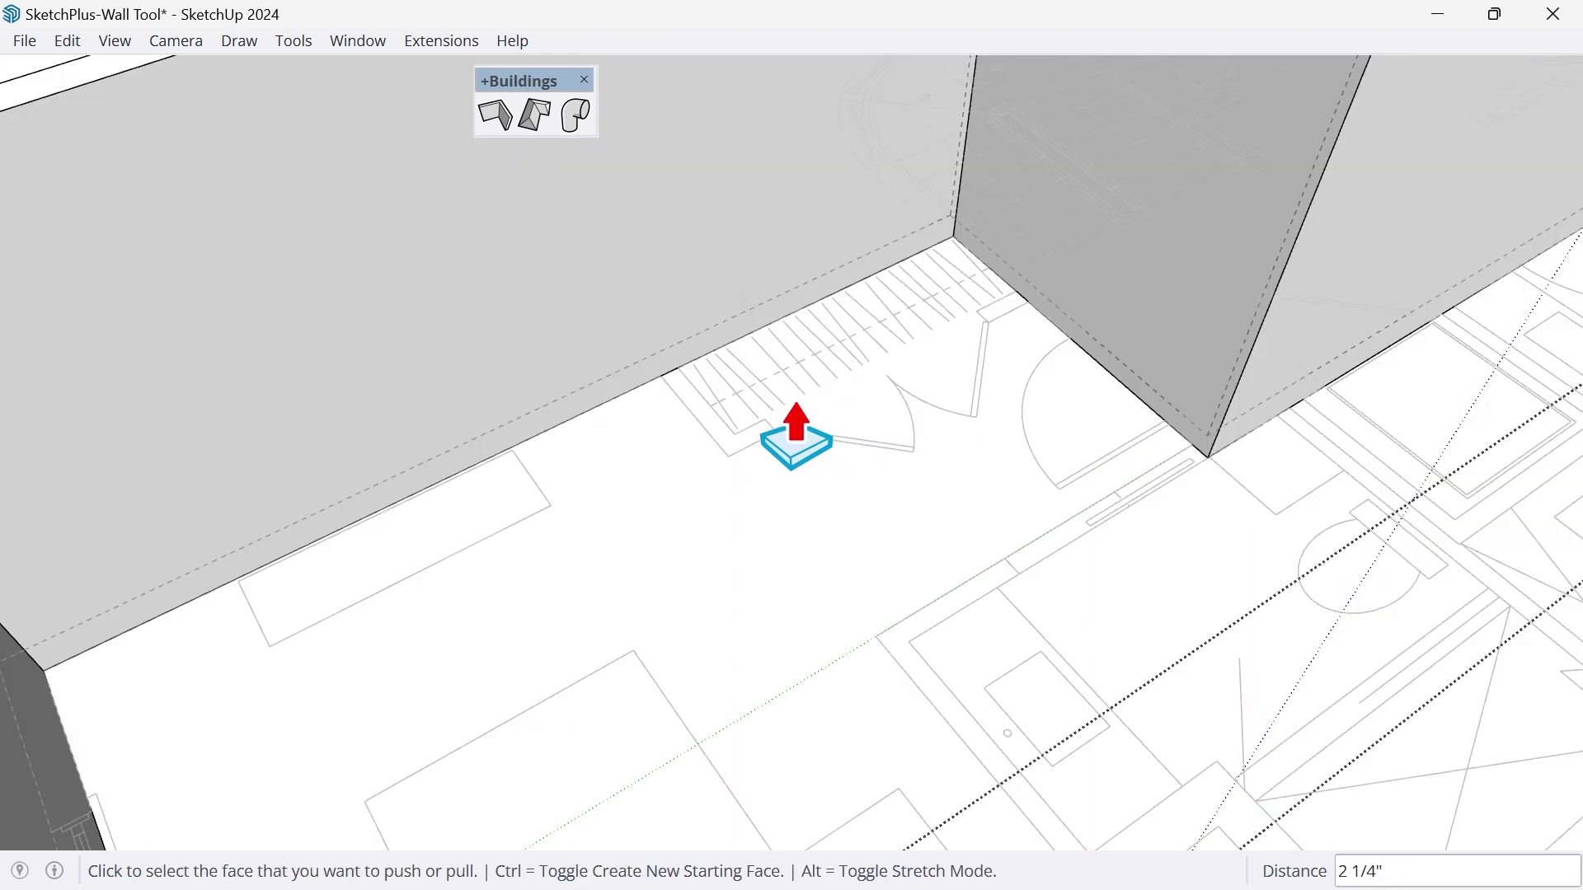
- Finish the Push/Pull and leave the wall group's editing, framing the bedroom closet area
{"action": "key", "text": "space"}
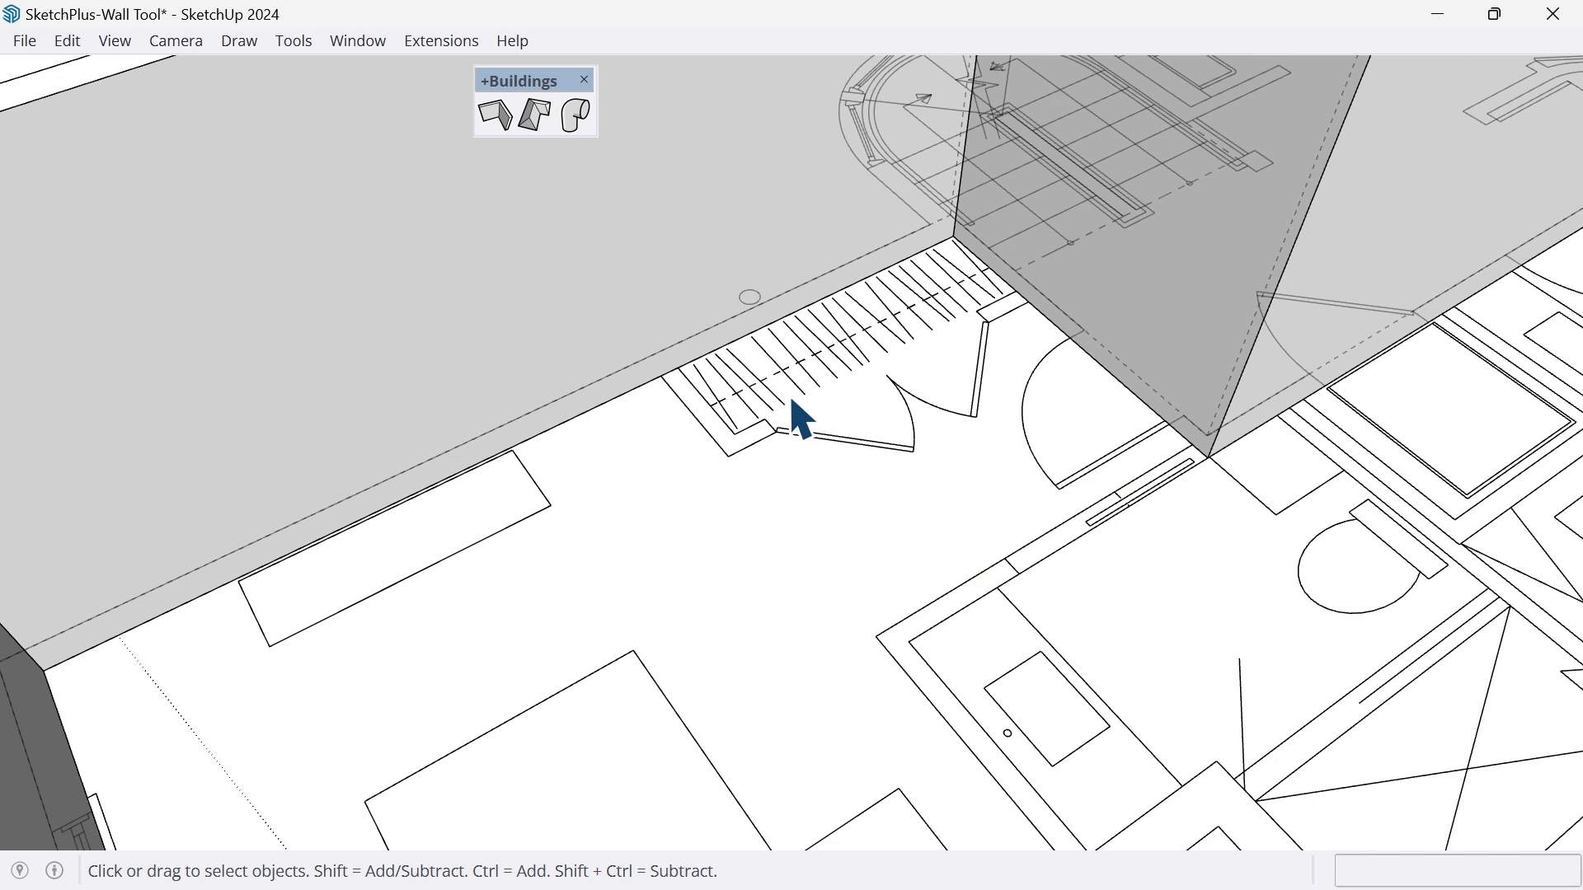
{"action": "scroll", "coordinate": [795, 416], "scroll_direction": "down", "scroll_amount": 6}
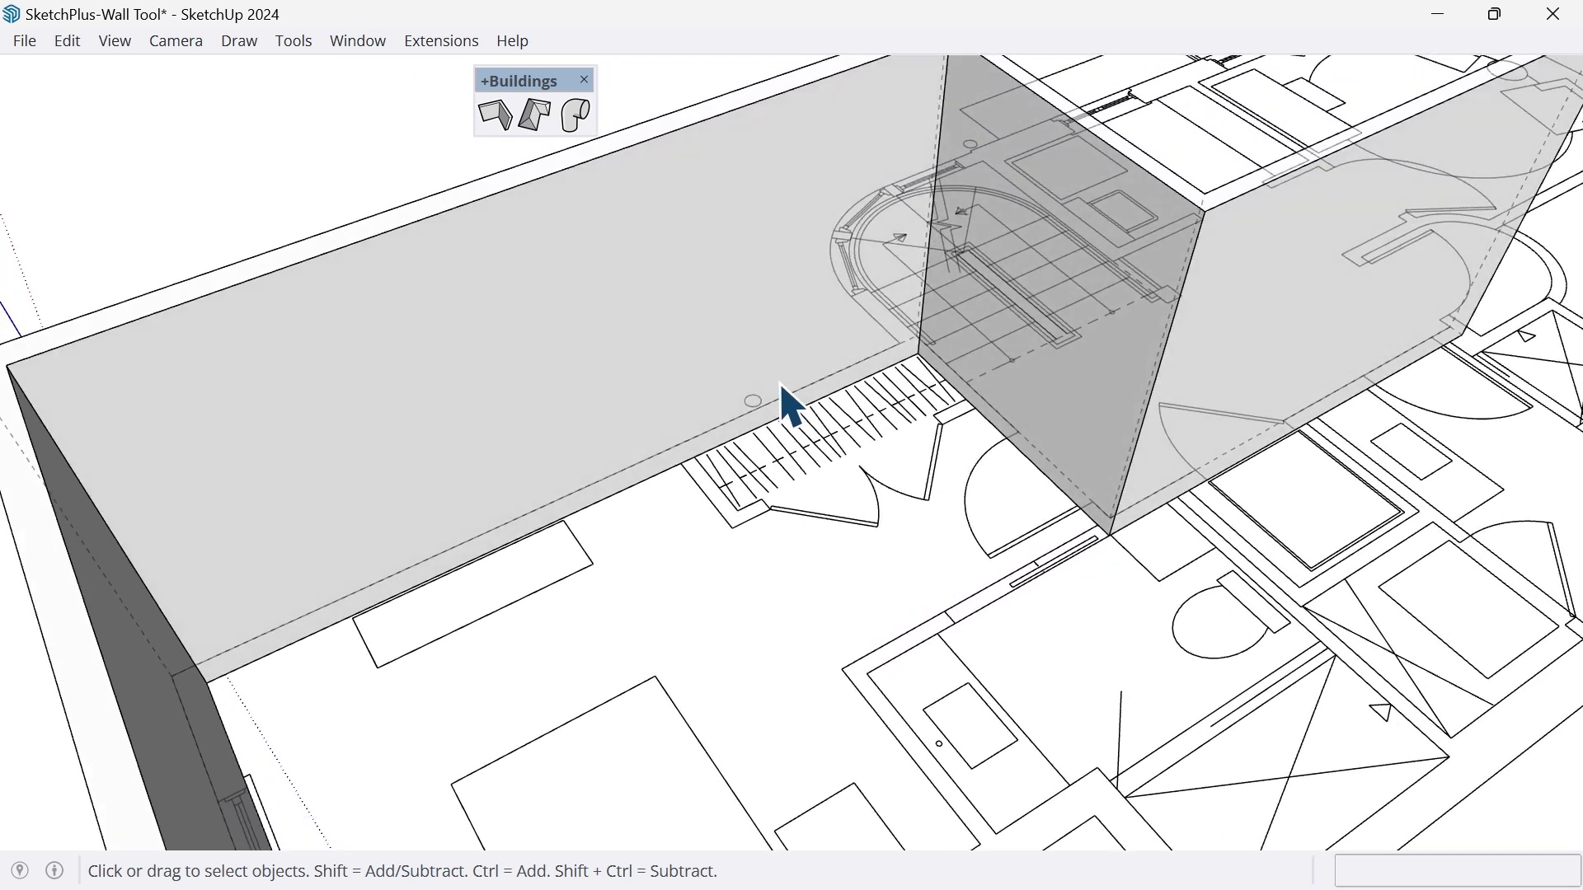
{"action": "scroll", "coordinate": [791, 406], "scroll_direction": "up", "scroll_amount": 3}
{"action": "scroll", "coordinate": [993, 462], "scroll_direction": "up", "scroll_amount": 1}
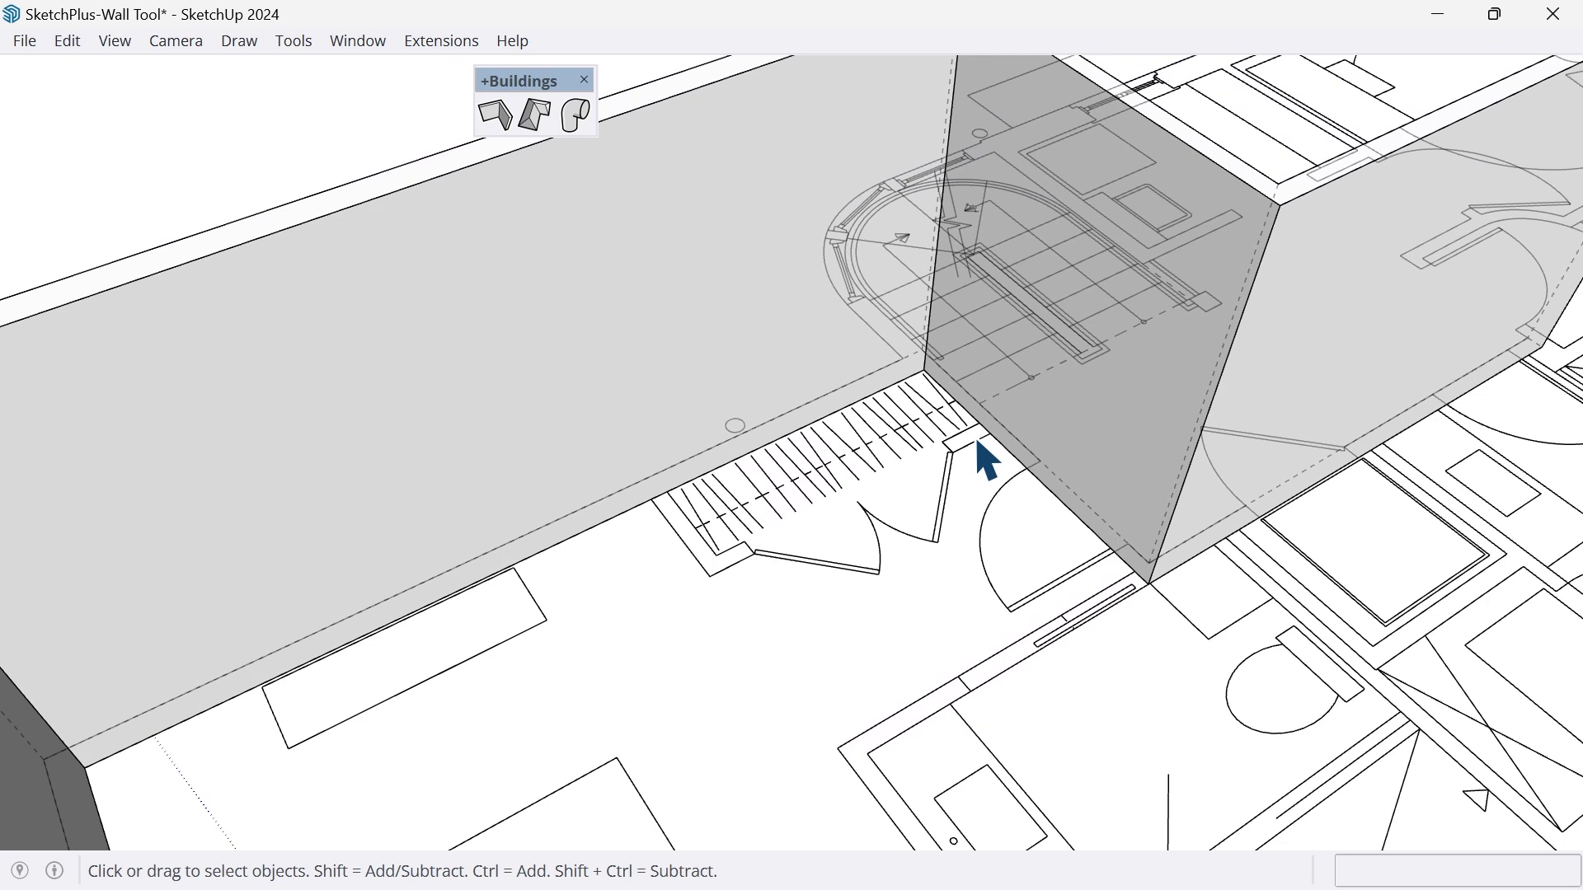
{"action": "scroll", "coordinate": [978, 443], "scroll_direction": "down", "scroll_amount": 2}
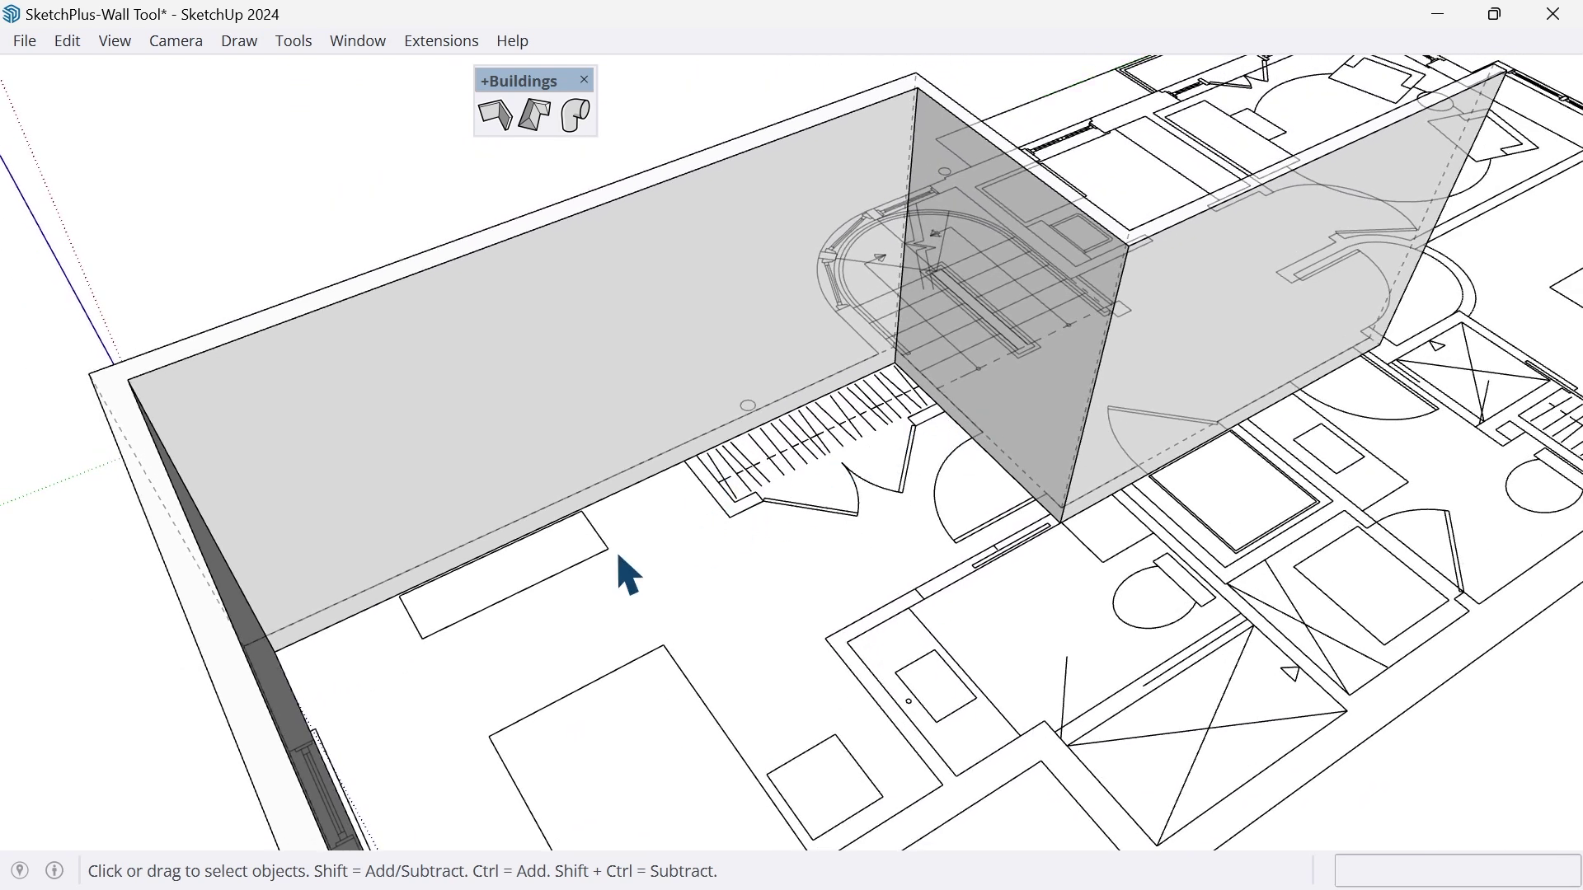
{"action": "scroll", "coordinate": [740, 482], "scroll_direction": "up", "scroll_amount": 4}
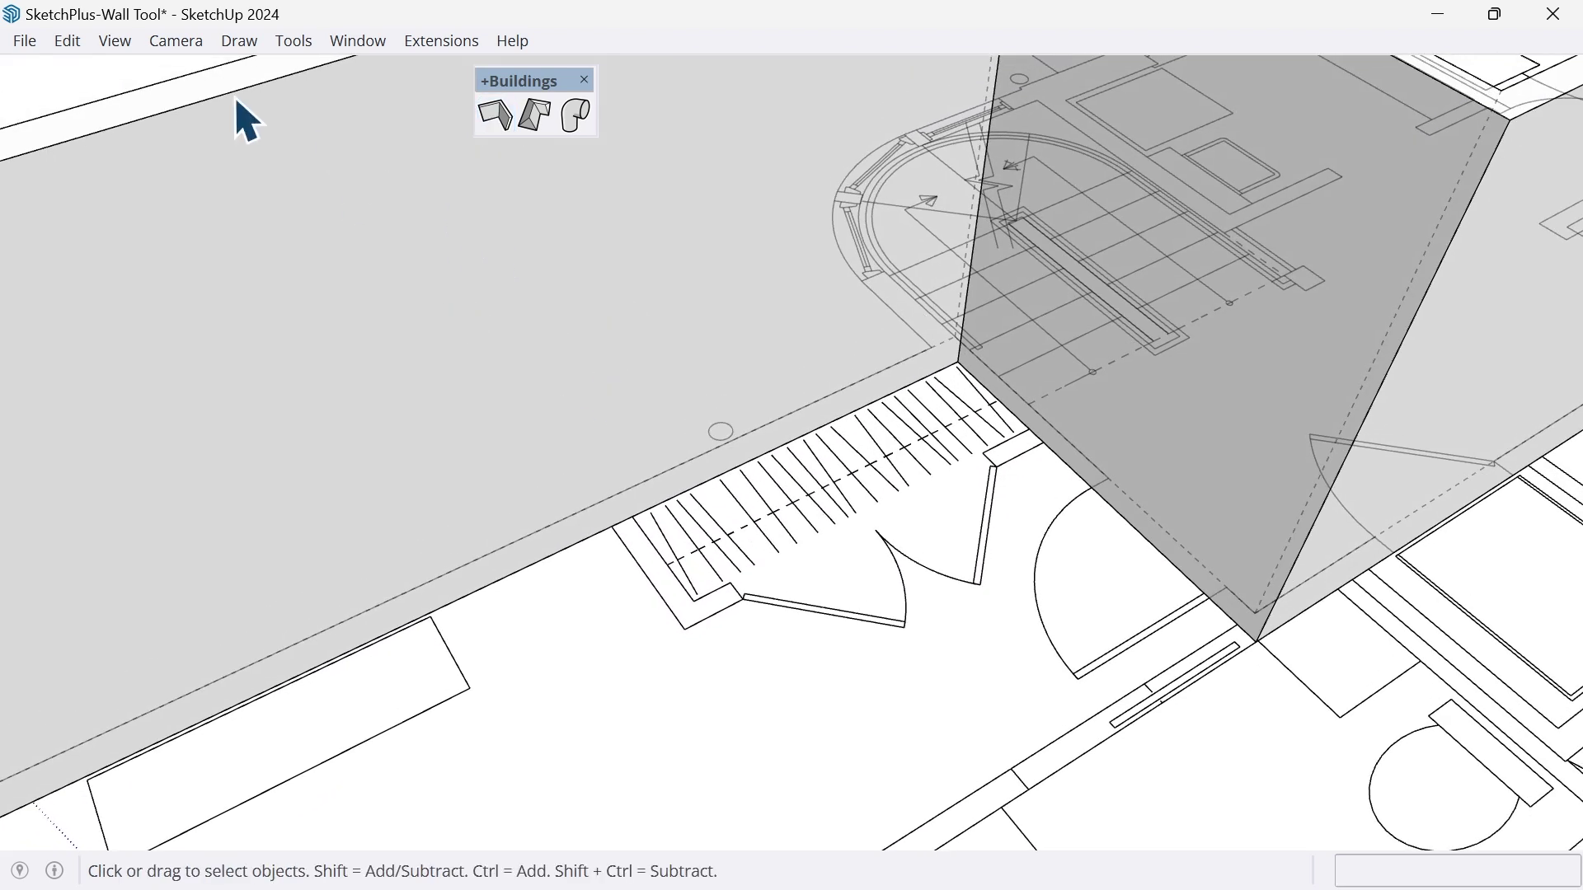
- Draw the closet's side and front walls, 4 1/2" thick and 9' high, joined to the bedroom's exterior walls
{"action": "left_click", "coordinate": [495, 115]}
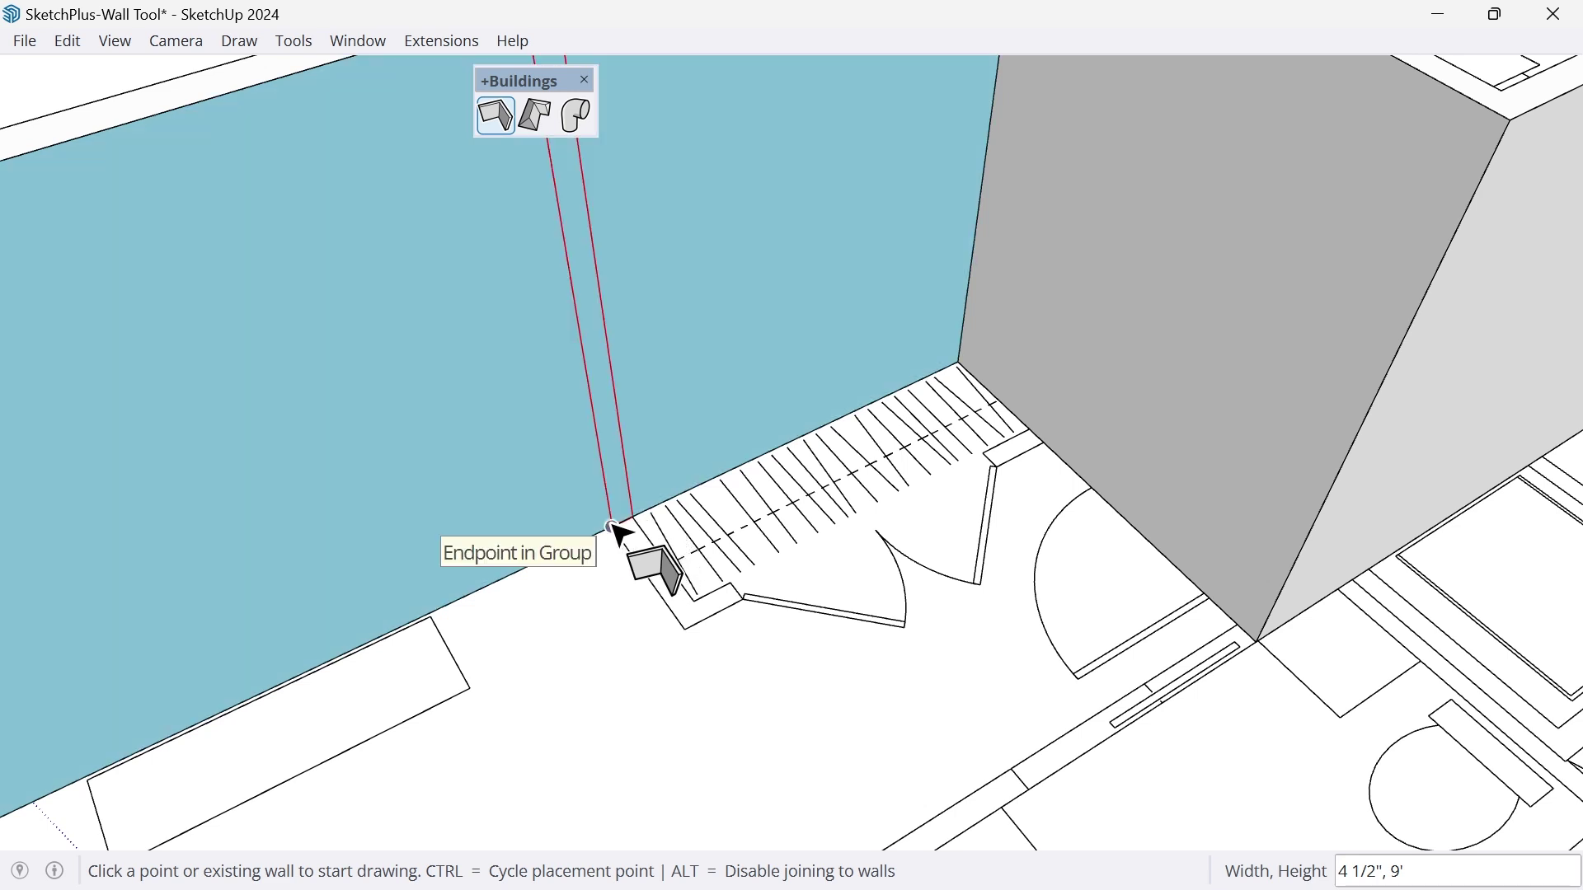
{"action": "left_click", "coordinate": [612, 527]}
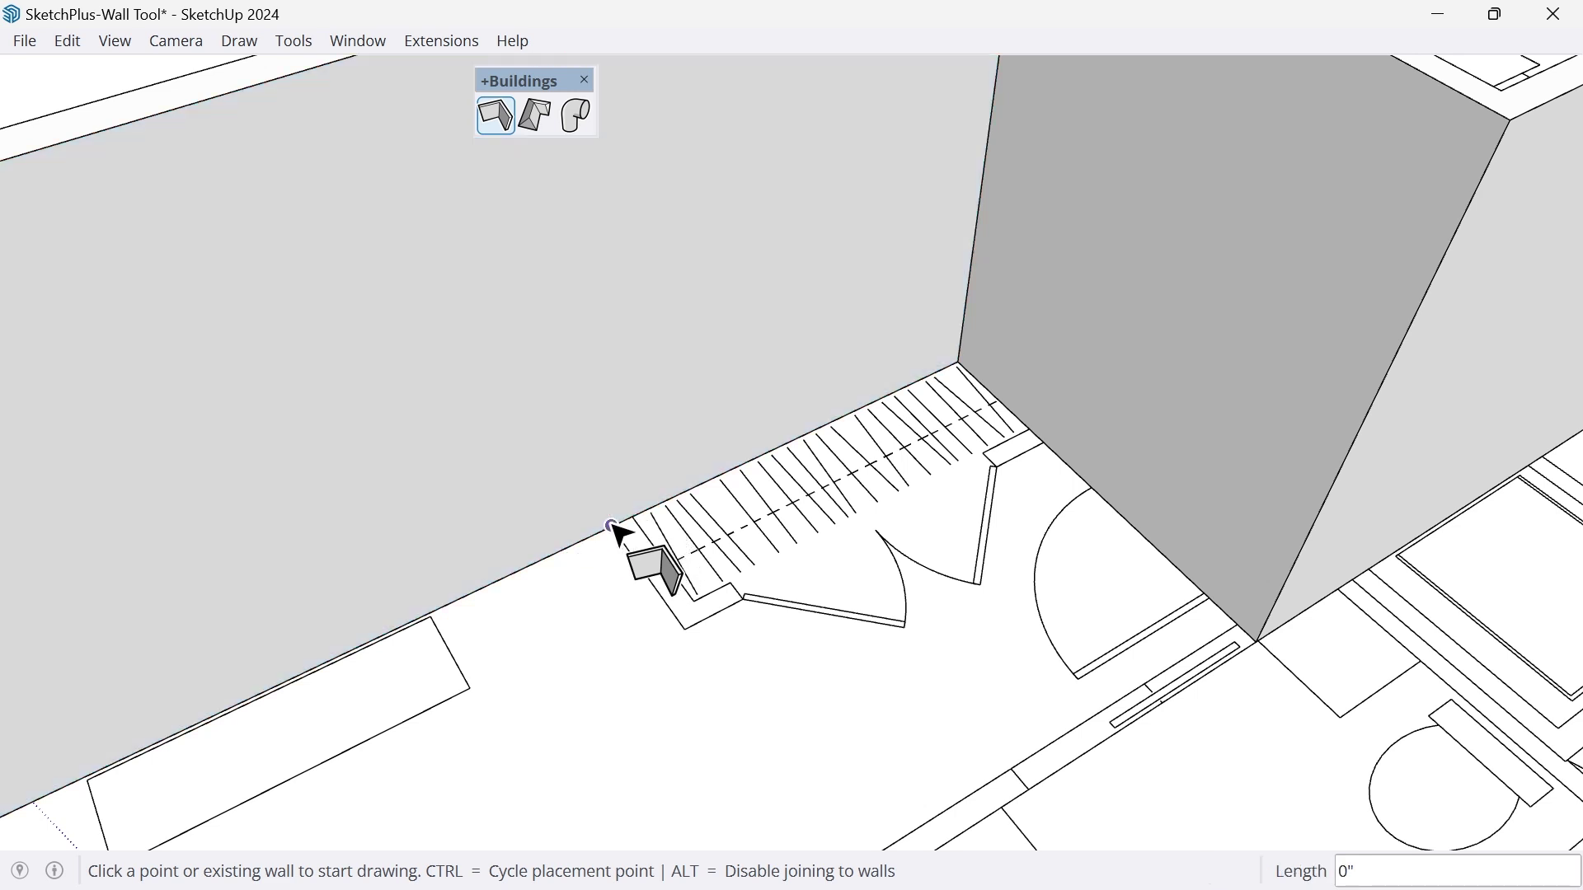
{"action": "left_click", "coordinate": [683, 629]}
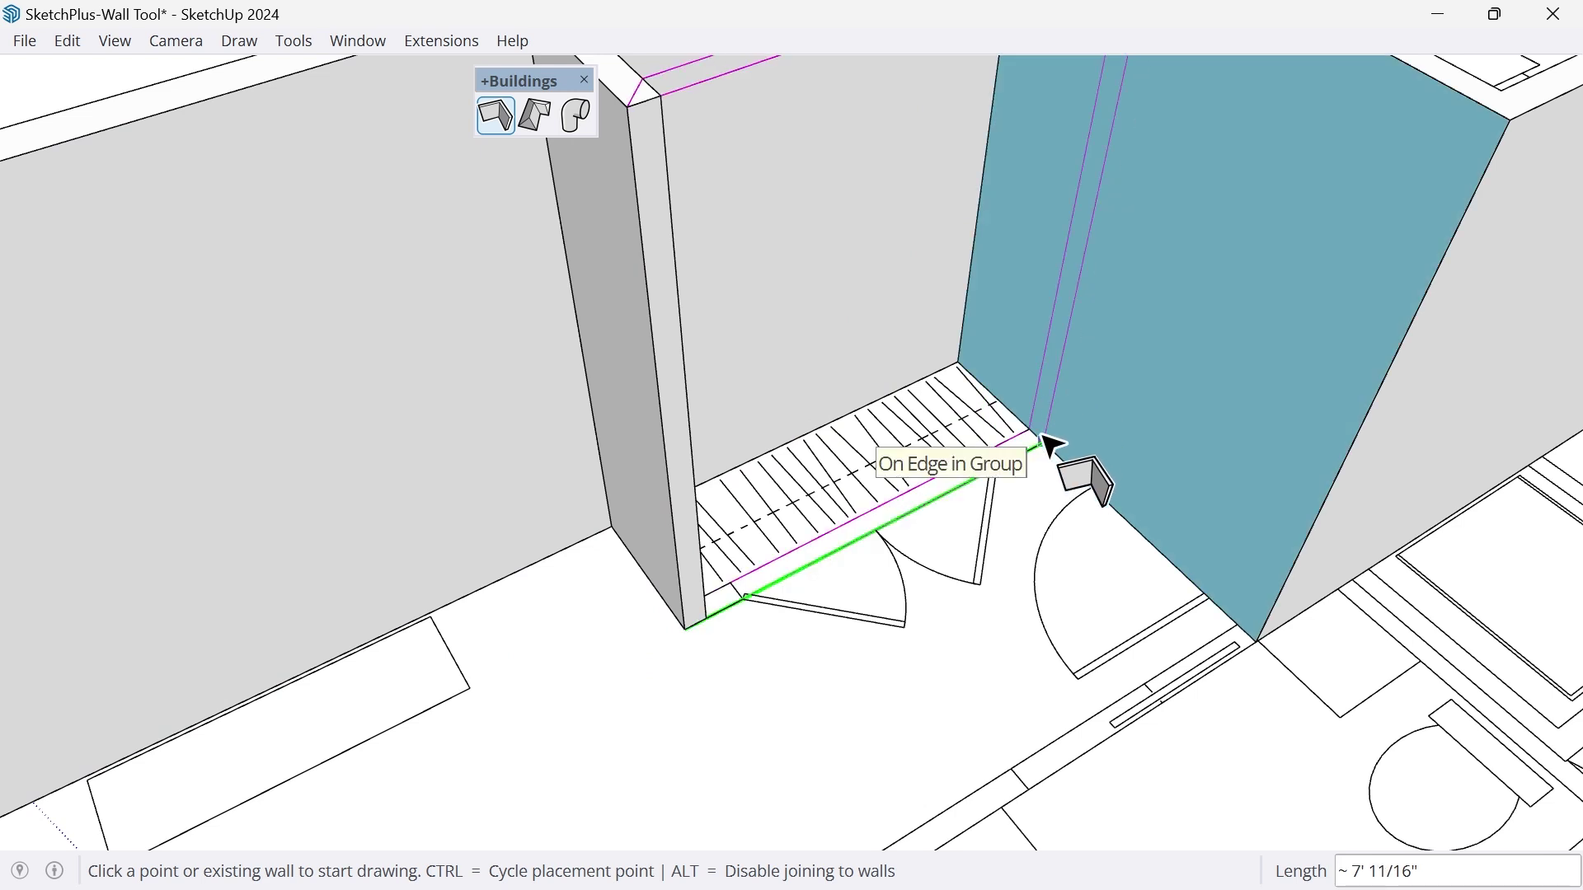
{"action": "left_click", "coordinate": [1043, 436]}
{"action": "scroll", "coordinate": [1045, 439], "scroll_direction": "down", "scroll_amount": 1}
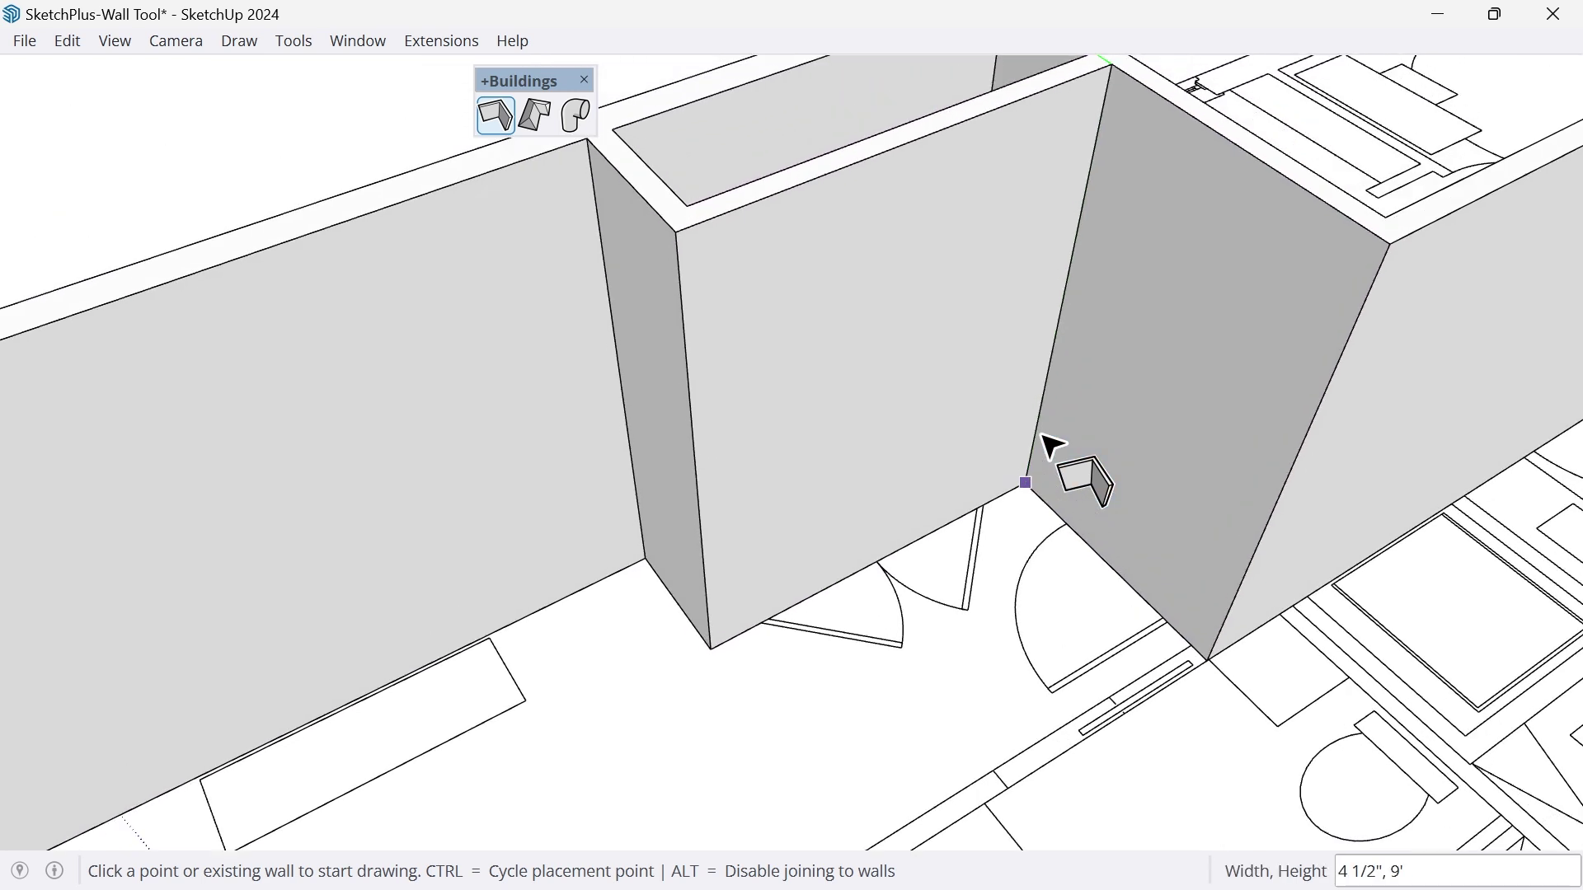
- Open the joined wall group and try drawing a dividing line on its top face at the closet's outer corner
{"action": "key", "text": "space"}
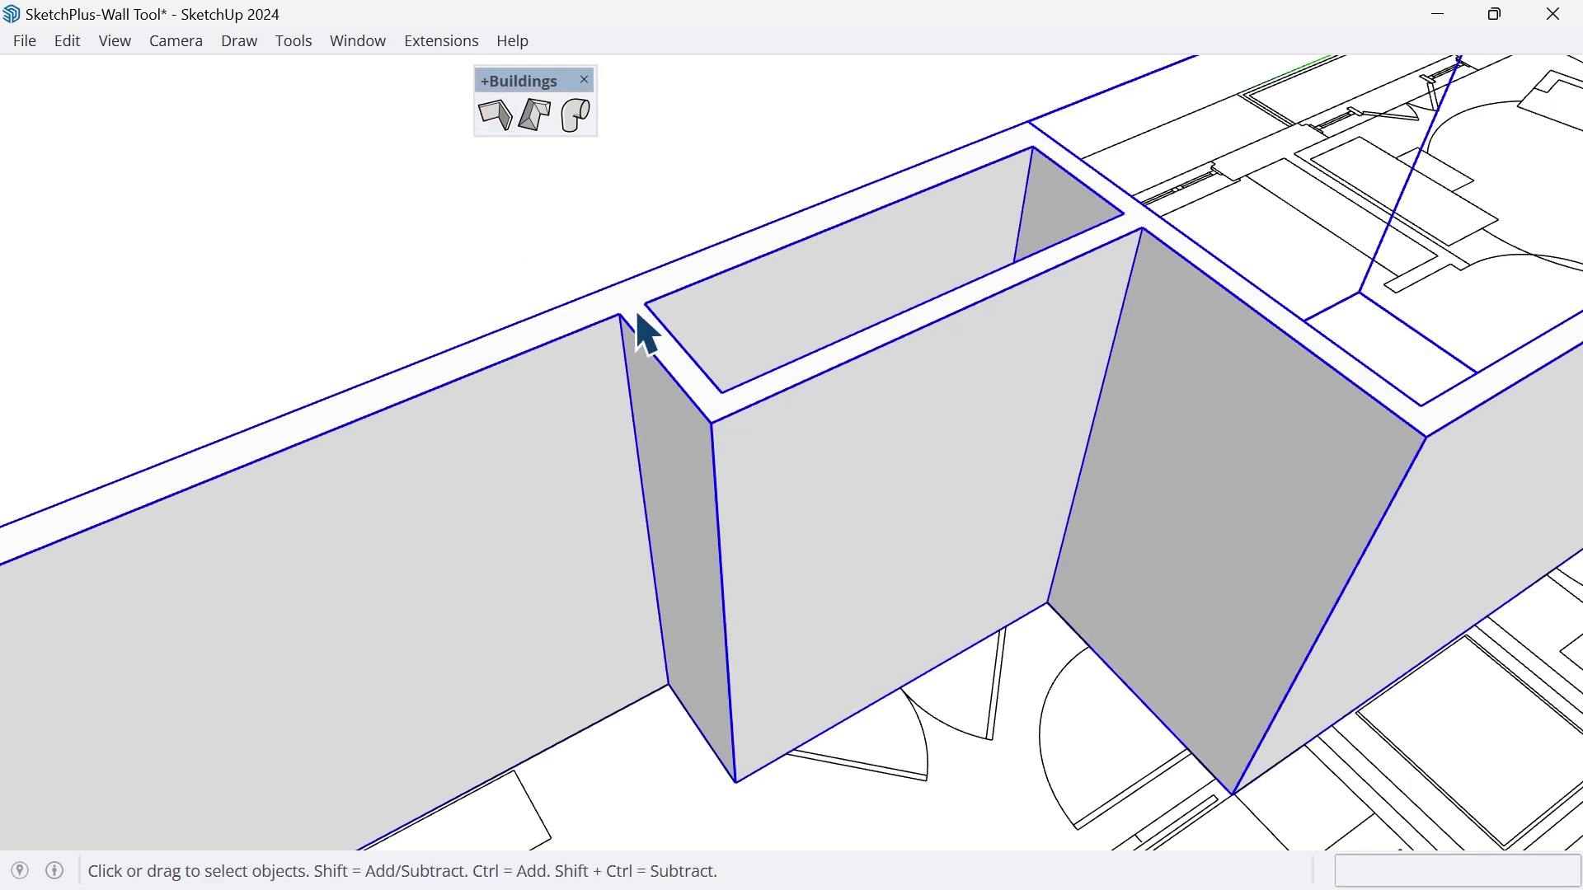
{"action": "double_click", "coordinate": [640, 320]}
{"action": "key", "text": "l"}
{"action": "left_click", "coordinate": [623, 311]}
{"action": "left_click", "coordinate": [619, 313]}
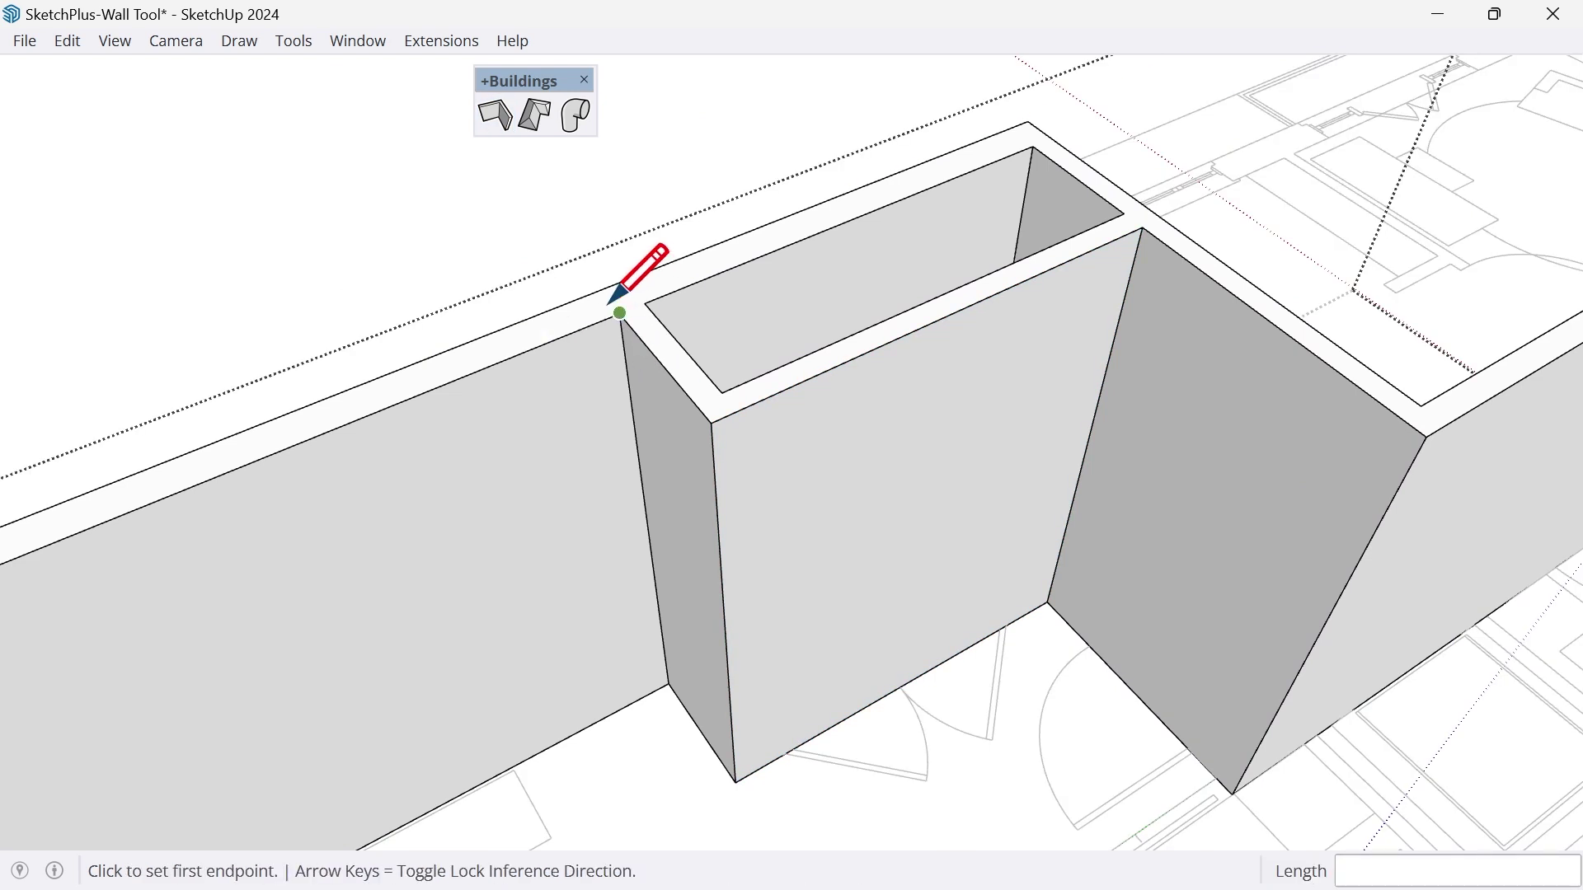
- Undo the dividing line and the joined closet walls
{"action": "middle_click_drag", "start_coordinate": [657, 208], "coordinate": [827, 312]}
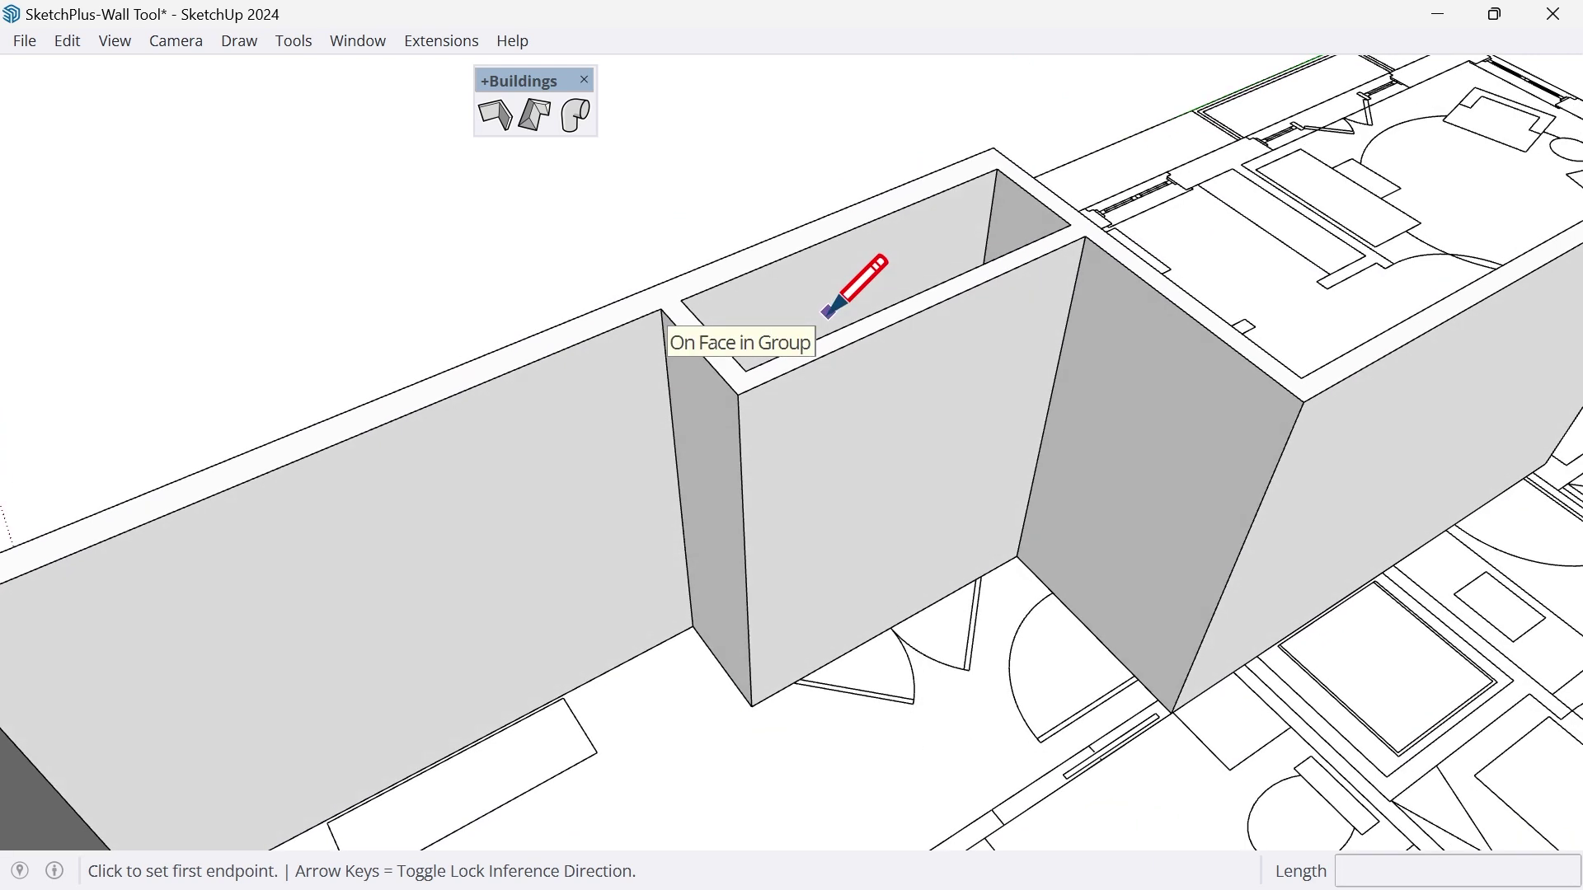
{"action": "middle_click_drag", "start_coordinate": [829, 313], "coordinate": [829, 313]}
{"action": "key", "text": "ctrl+z"}
{"action": "key", "text": "space"}
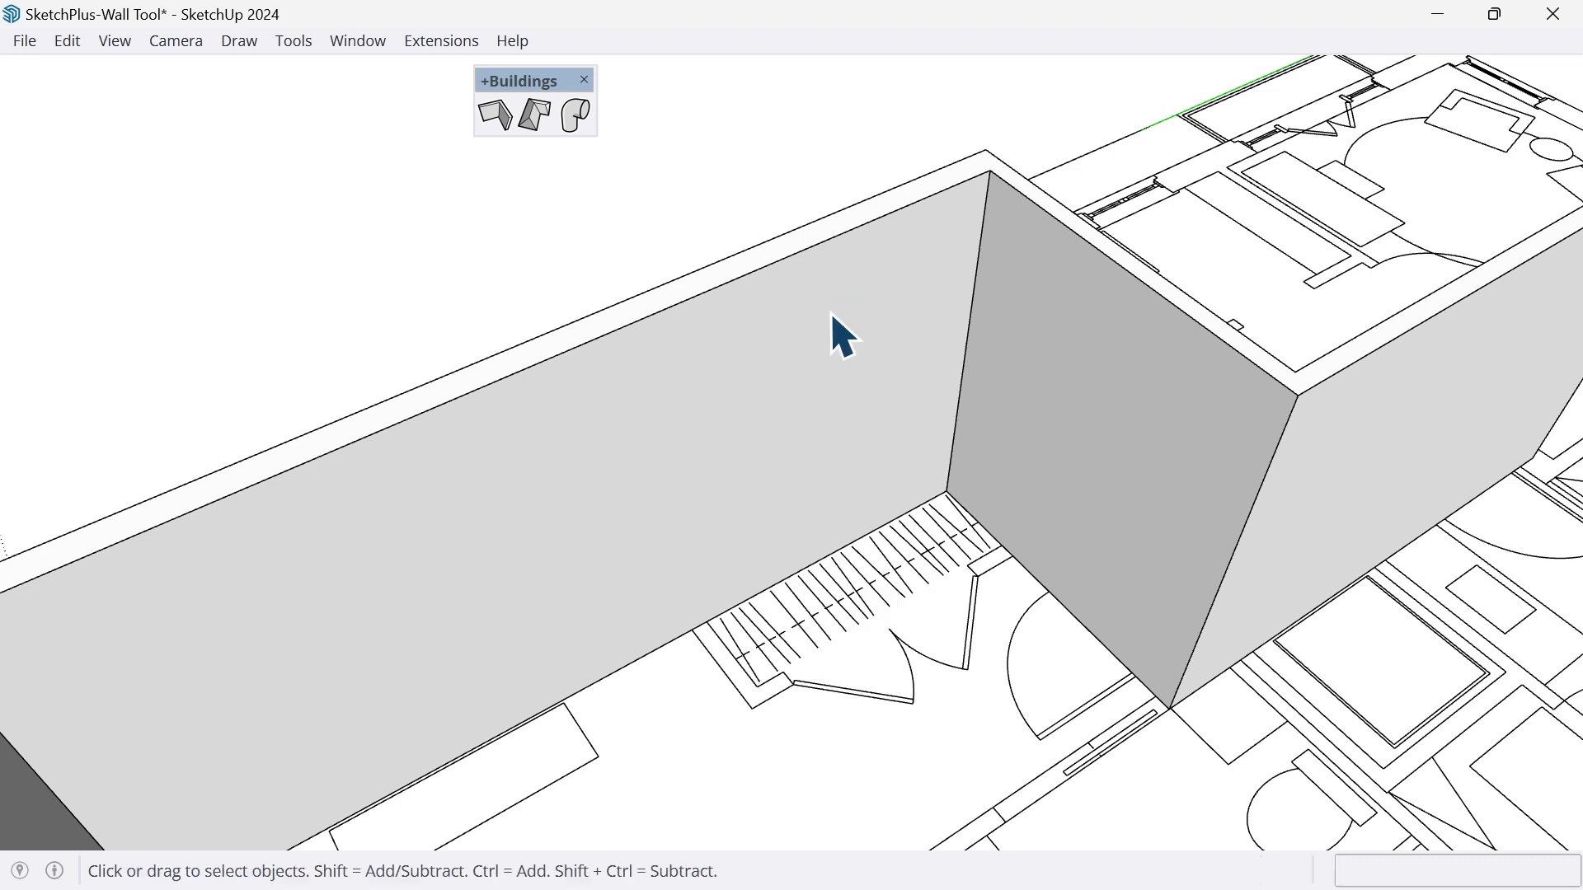
- Draw the closet's 2' 4 1/2" side wall and its front wall up to the adjoining bedroom wall, with joining to existing walls disabled
{"action": "middle_click_drag", "start_coordinate": [836, 285], "coordinate": [860, 636]}
{"action": "middle_click_drag", "start_coordinate": [937, 541], "coordinate": [775, 746]}
{"action": "scroll", "coordinate": [731, 555], "scroll_direction": "up", "scroll_amount": 5}
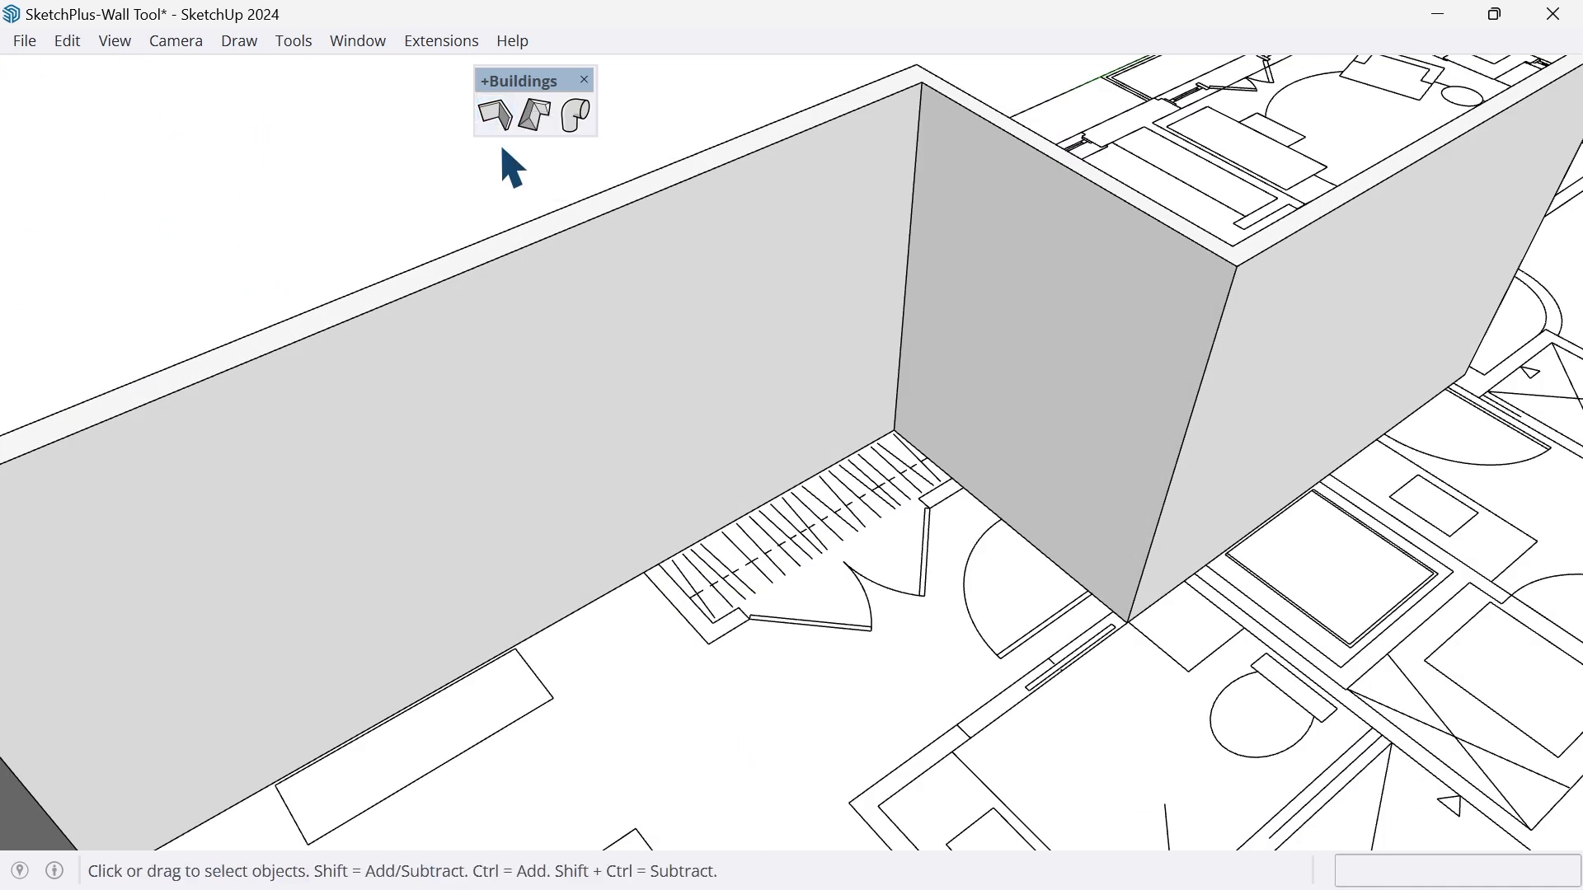
{"action": "left_click", "coordinate": [497, 130]}
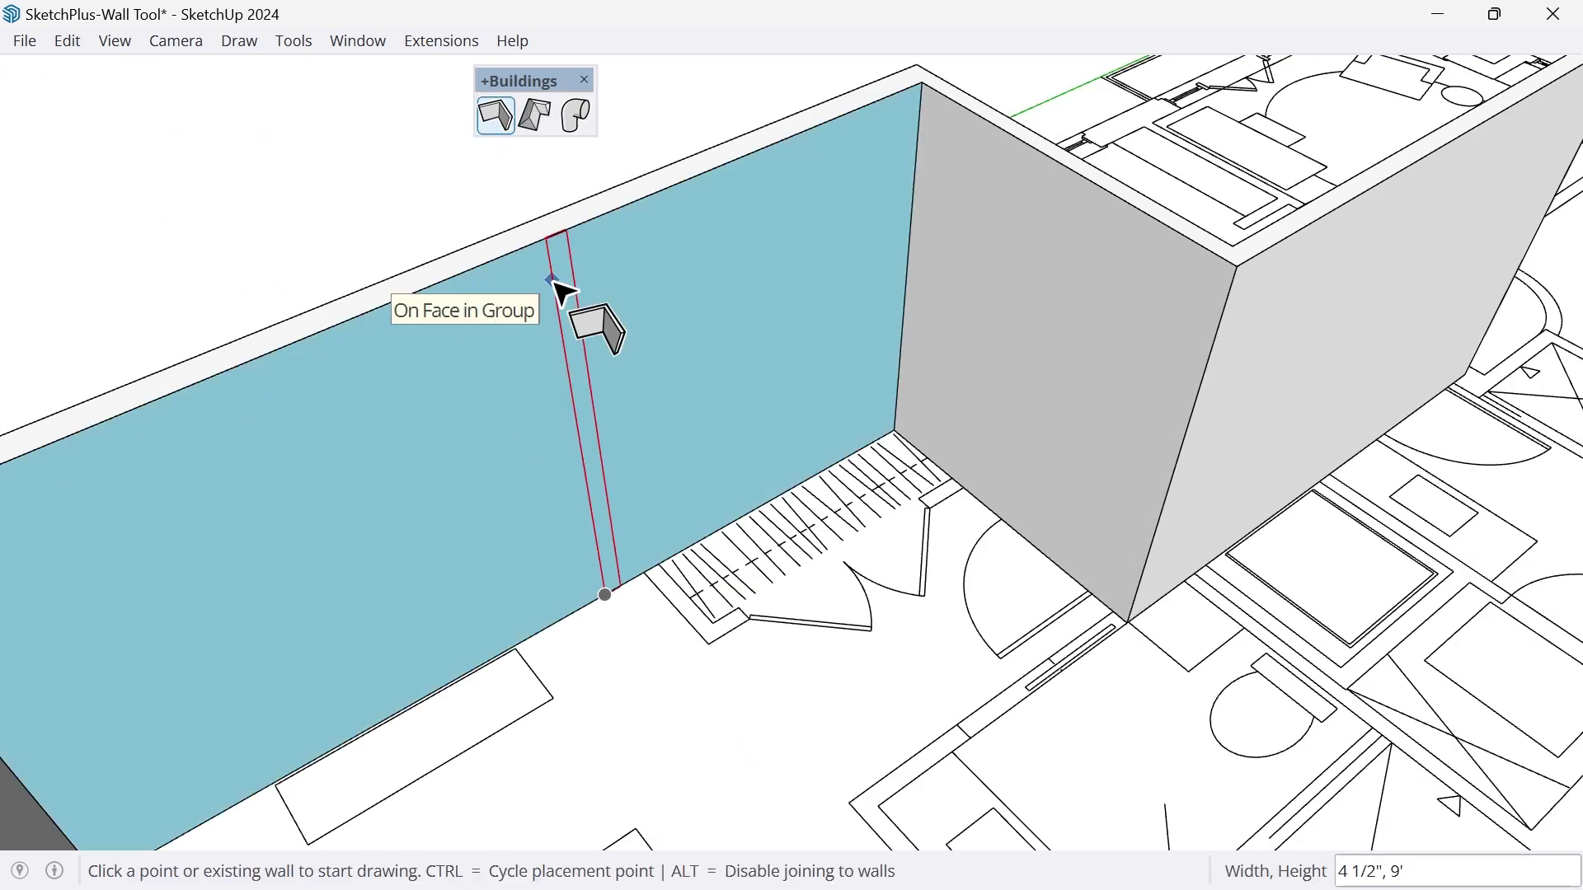
{"action": "left_click", "coordinate": [644, 571]}
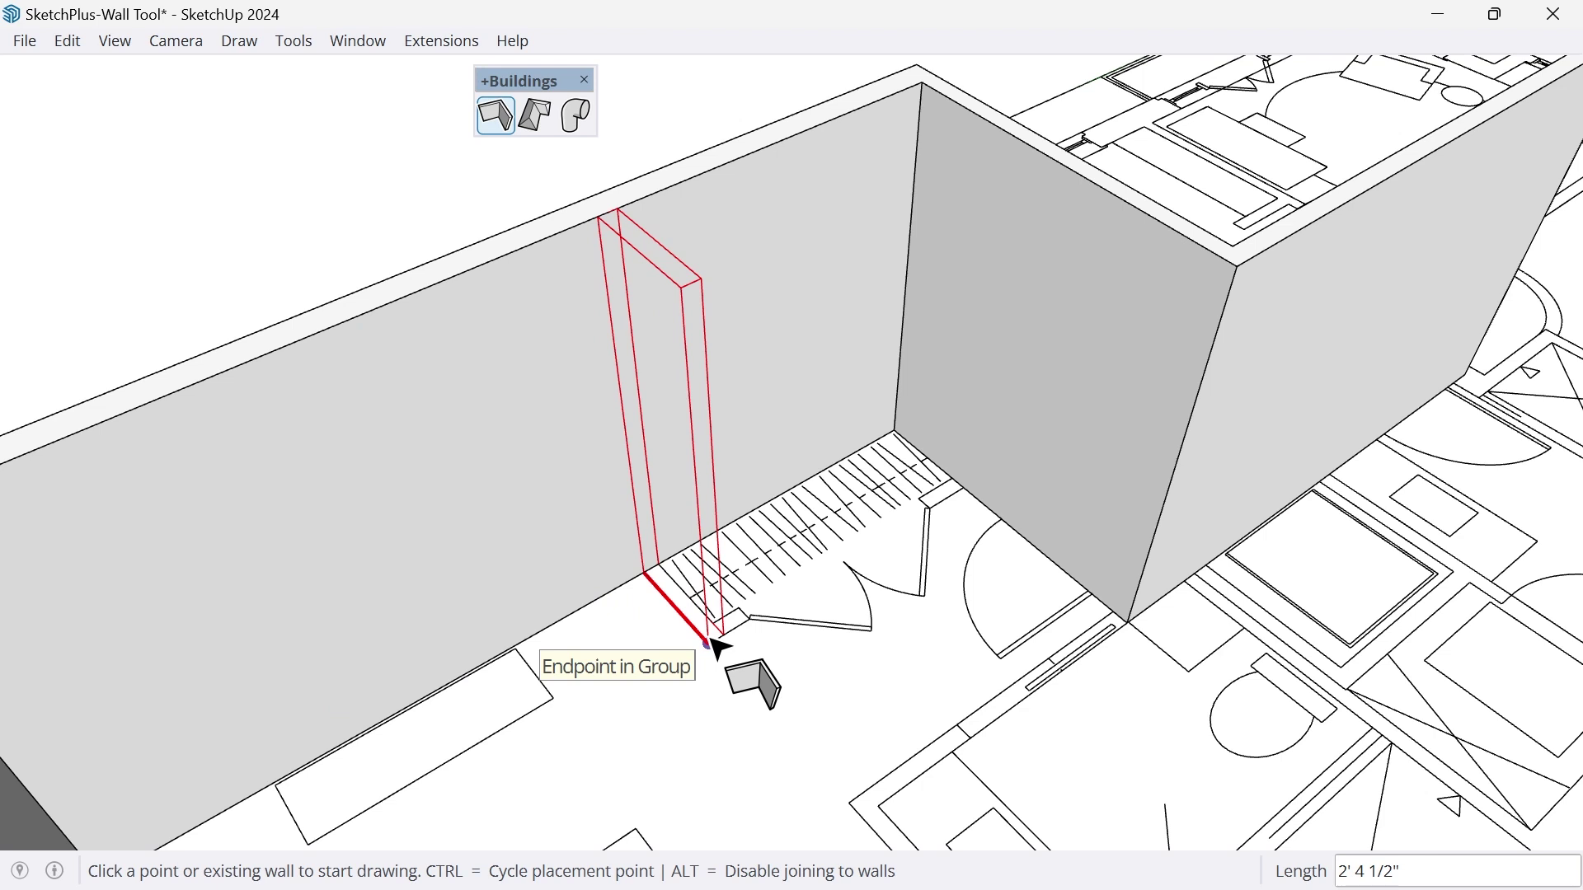
{"action": "left_click", "coordinate": [707, 642]}
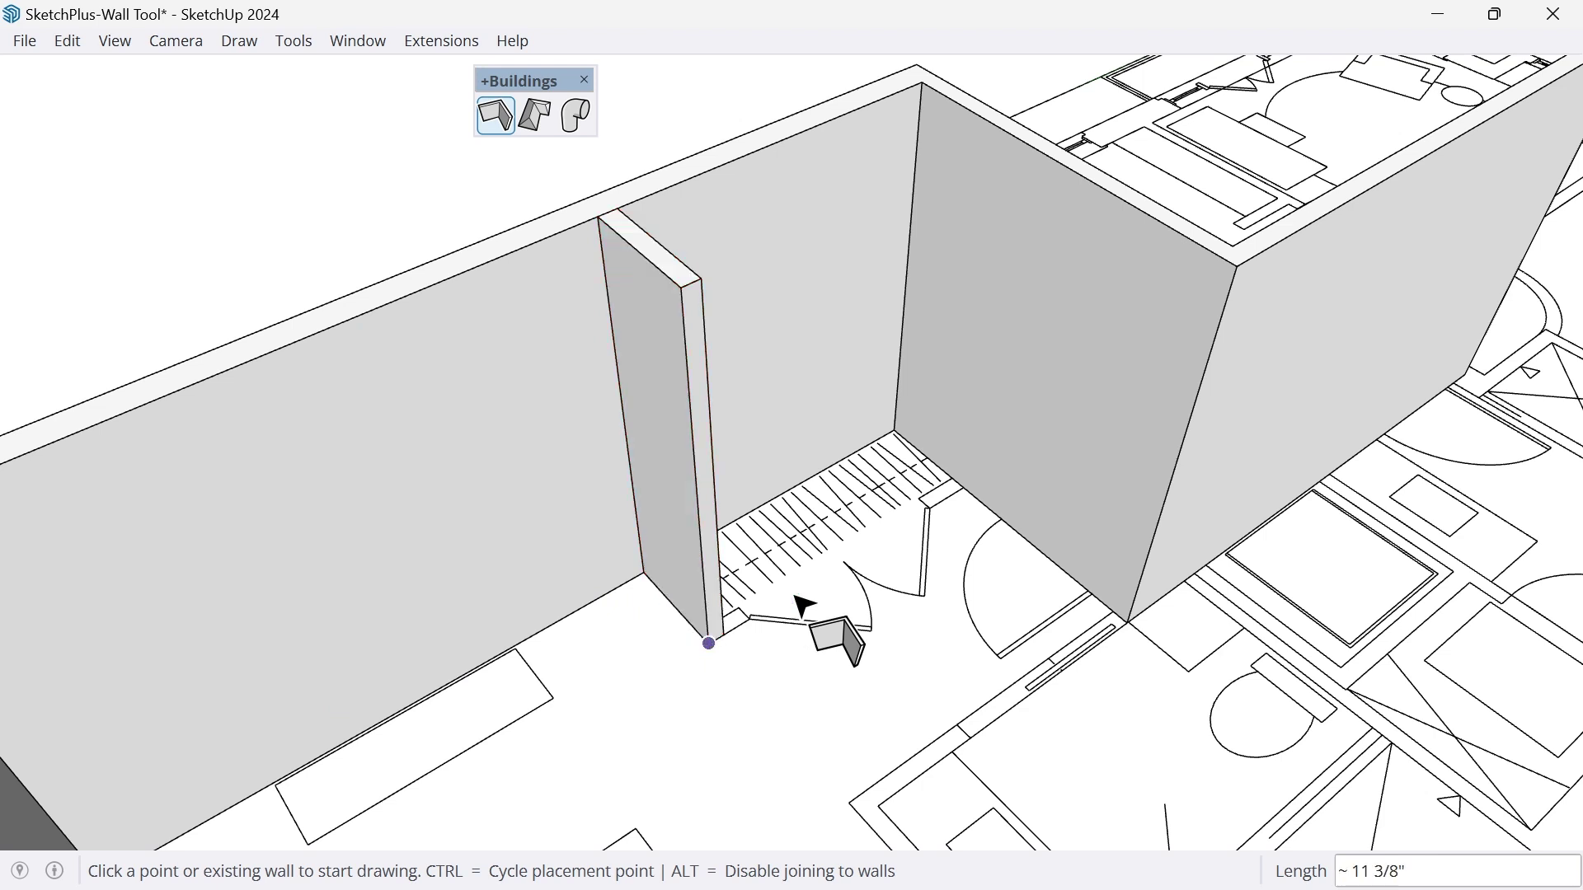
{"action": "left_click", "coordinate": [963, 486]}
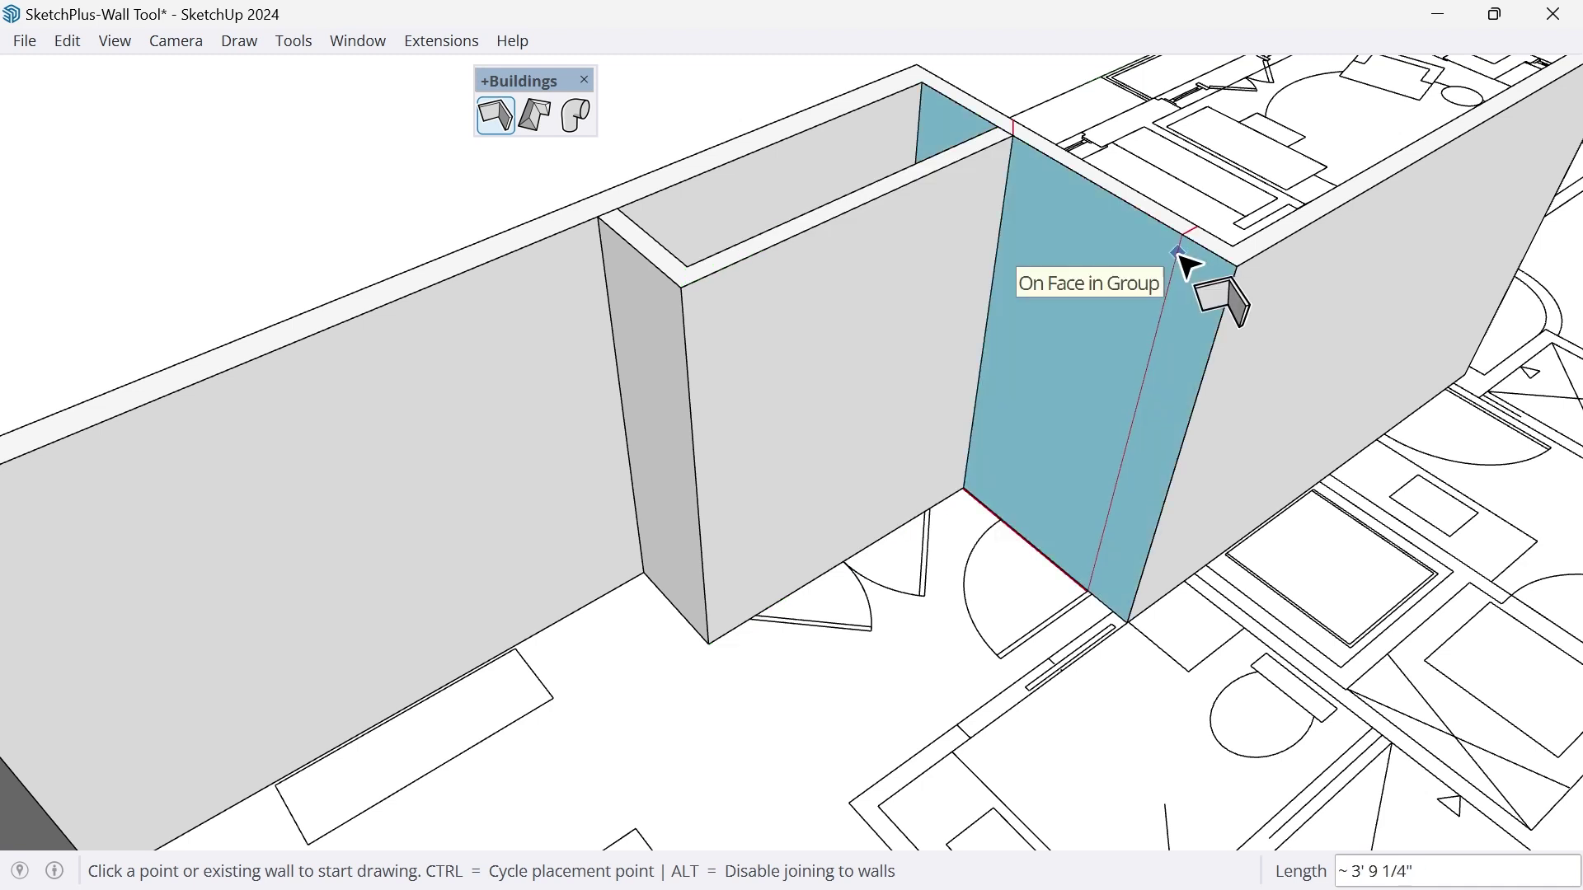
{"action": "middle_click_drag", "start_coordinate": [1182, 186], "coordinate": [1127, 213]}
{"action": "middle_click_drag", "start_coordinate": [988, 203], "coordinate": [973, 198]}
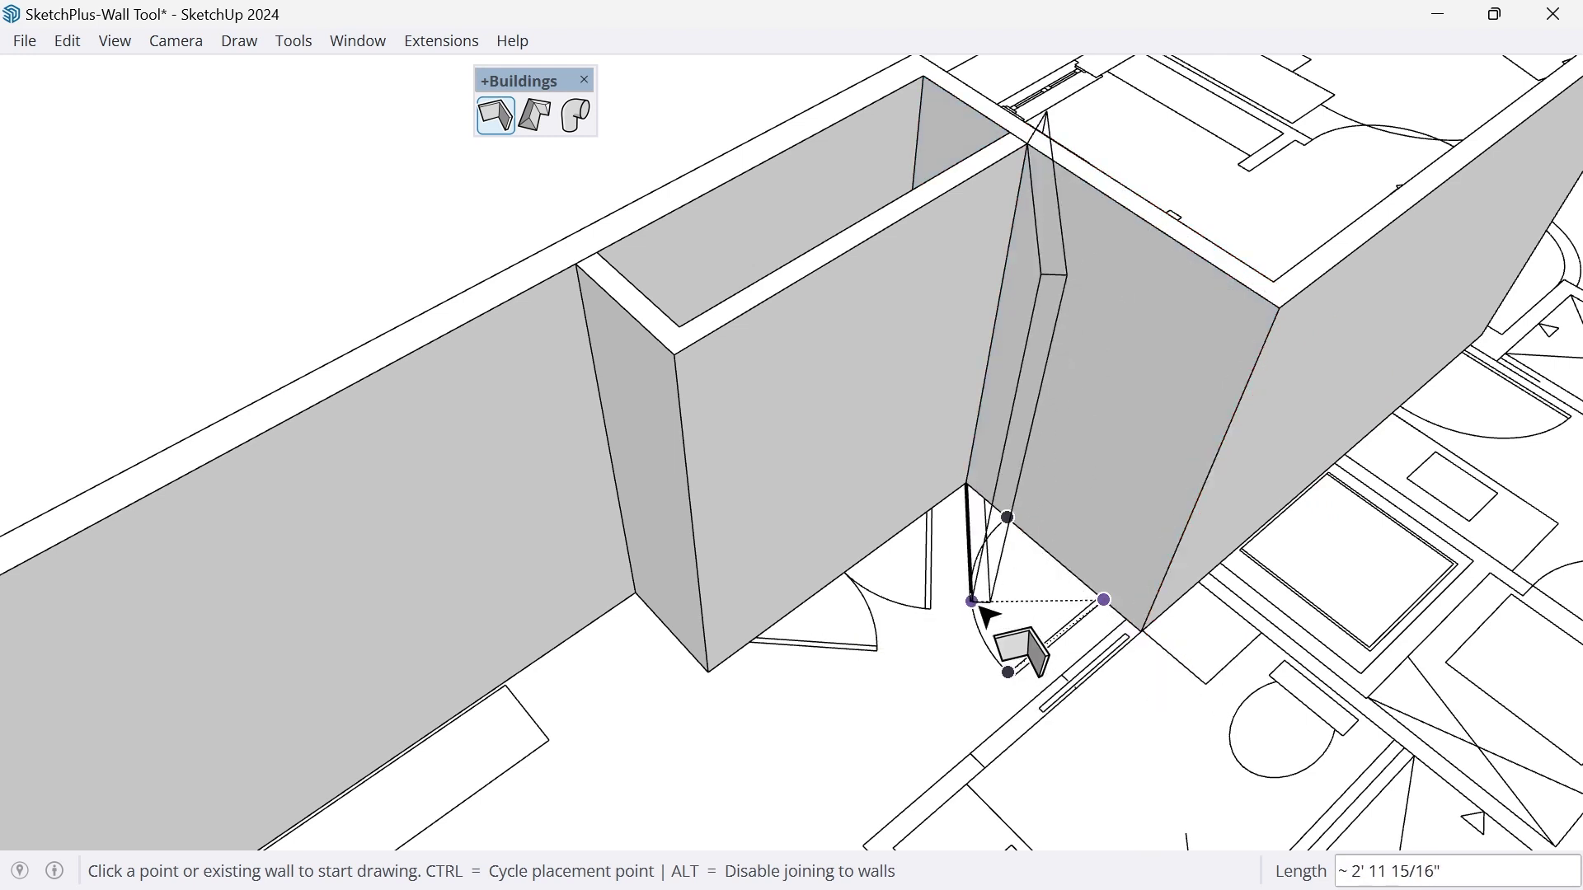
{"action": "key", "text": "Escape"}
{"action": "key", "text": "space"}
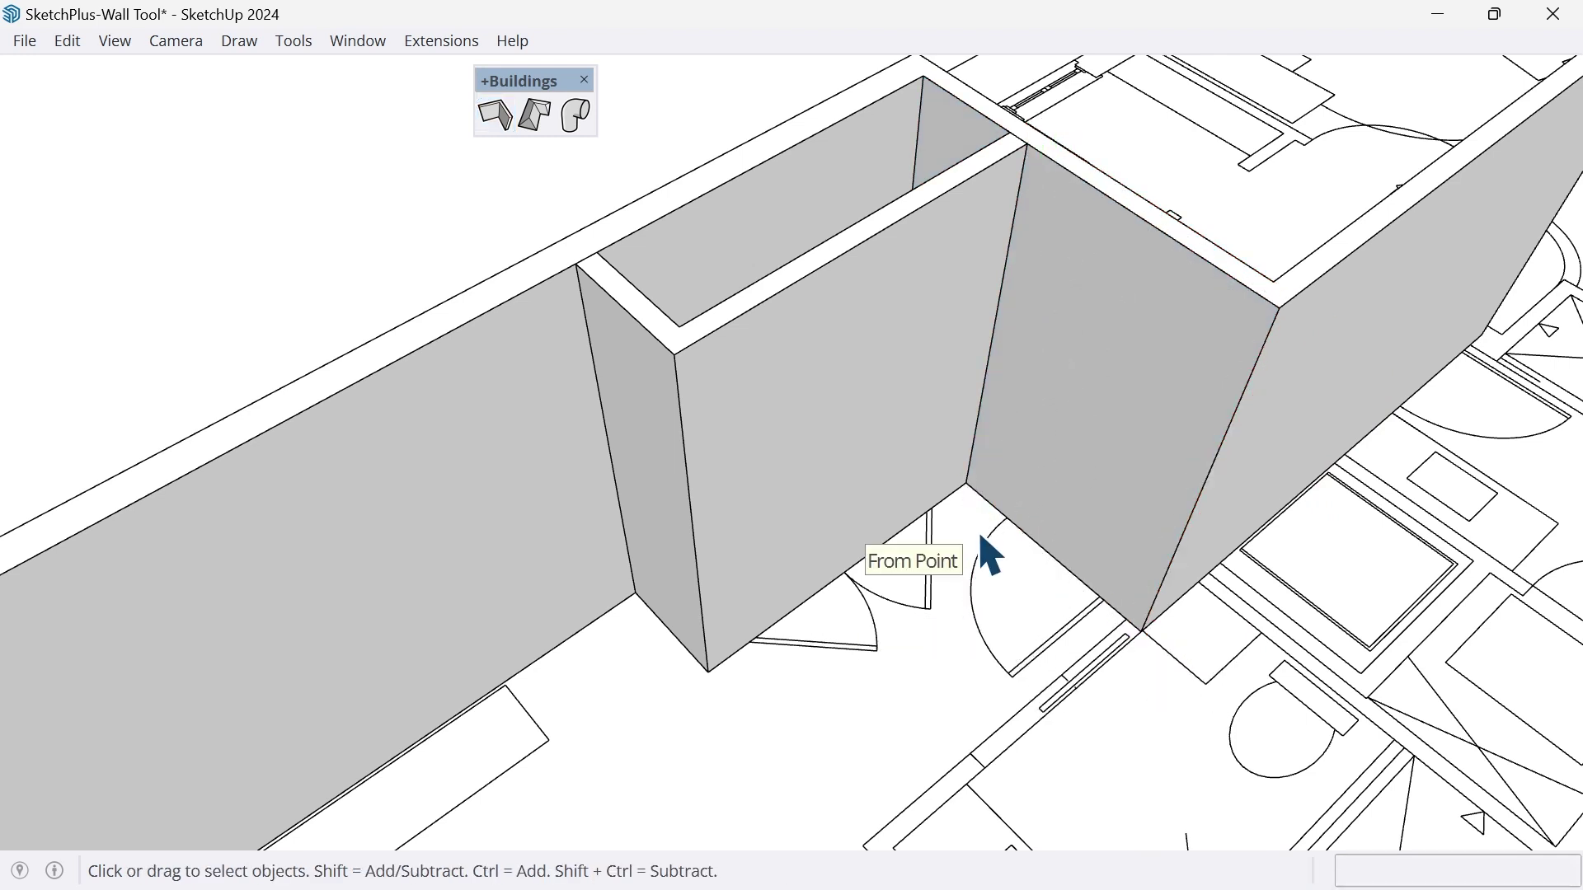
- Test-move the closet walls and the exterior walls as separate groups, cancelling each move
{"action": "left_click", "coordinate": [824, 402]}
{"action": "scroll", "coordinate": [816, 387], "scroll_direction": "down", "scroll_amount": 3}
{"action": "key", "text": "m"}
{"action": "left_click", "coordinate": [824, 382]}
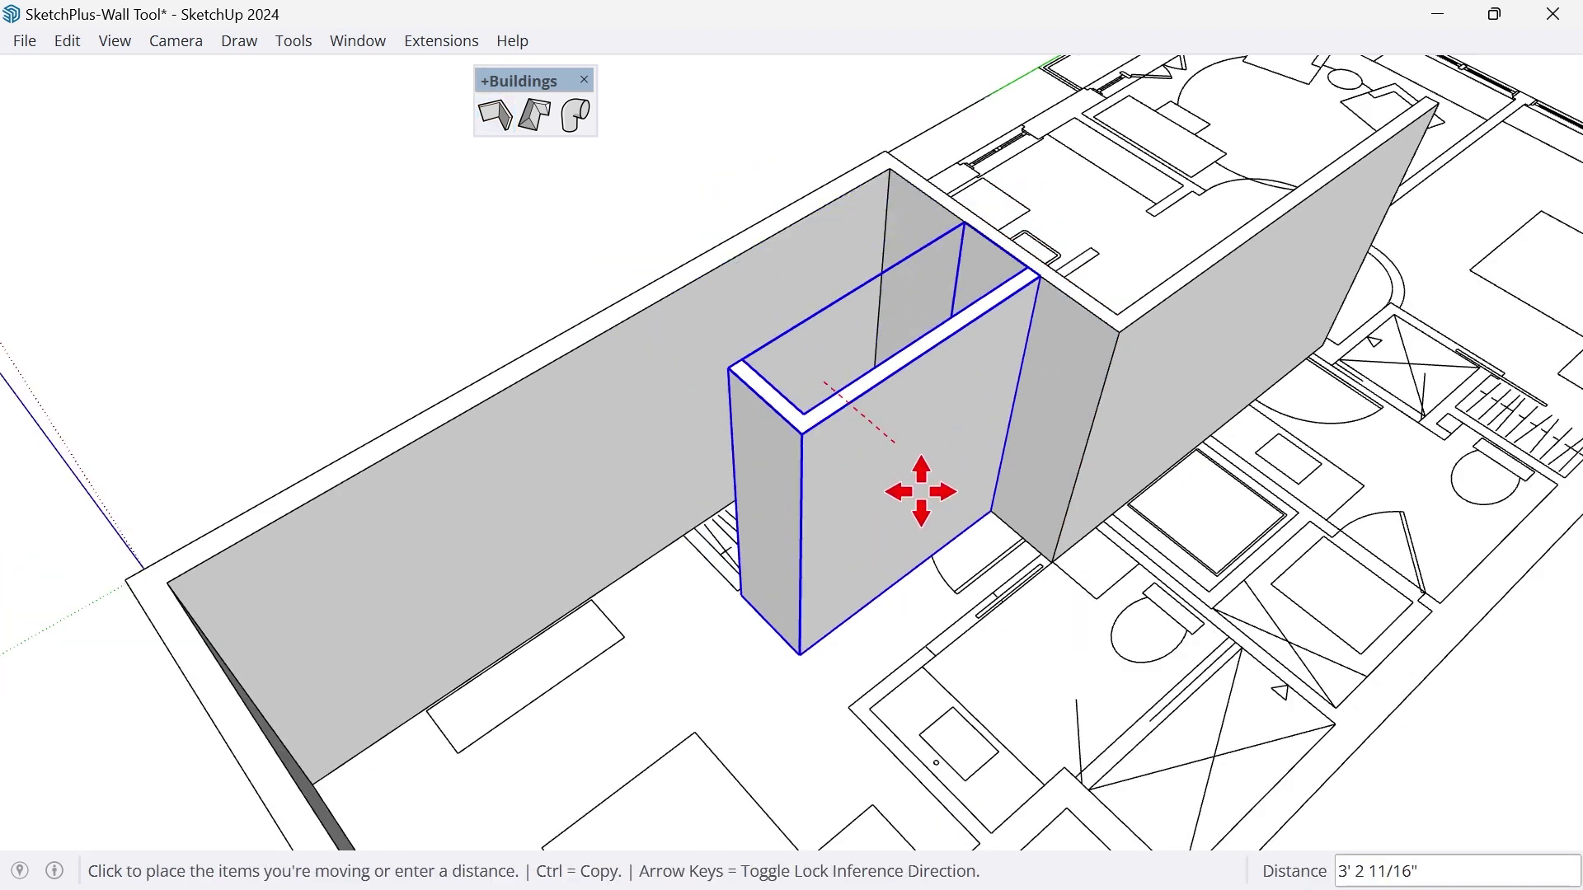
{"action": "left_click", "coordinate": [848, 260]}
{"action": "left_click", "coordinate": [1105, 328]}
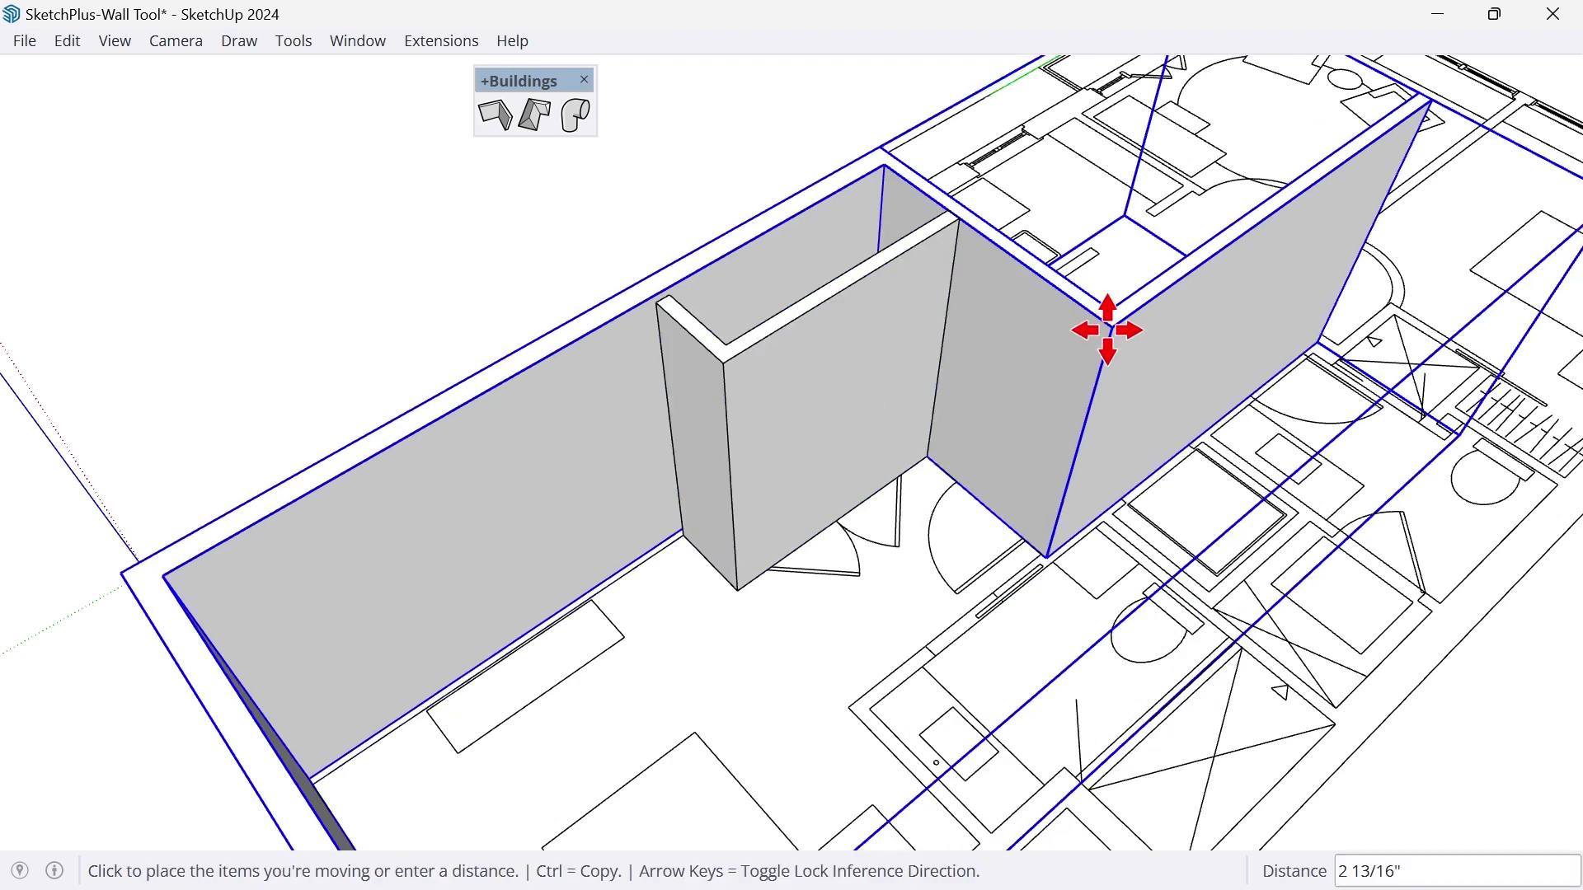
{"action": "key", "text": "Escape"}
{"action": "left_click", "coordinate": [860, 365]}
{"action": "key", "text": "Escape"}
{"action": "left_click", "coordinate": [870, 402]}
{"action": "key", "text": "Escape"}
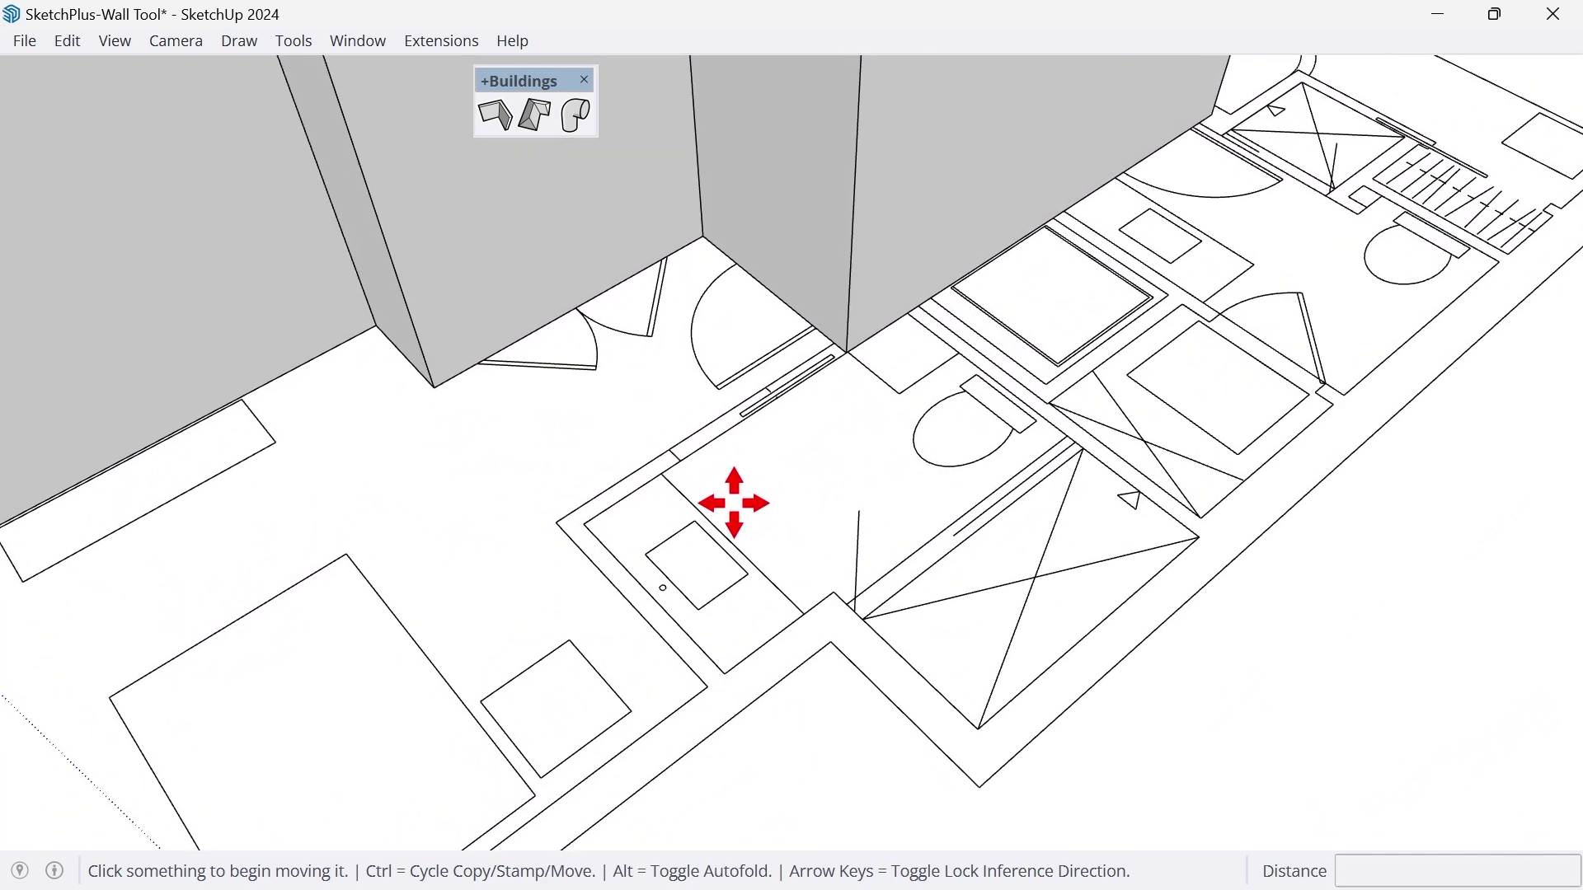
- Draw the bathroom's partition walls, 4 1/2" thick and 9' high, from the existing wall corner around the sink corner, unjoined, and end the run
{"action": "left_click", "coordinate": [495, 116]}
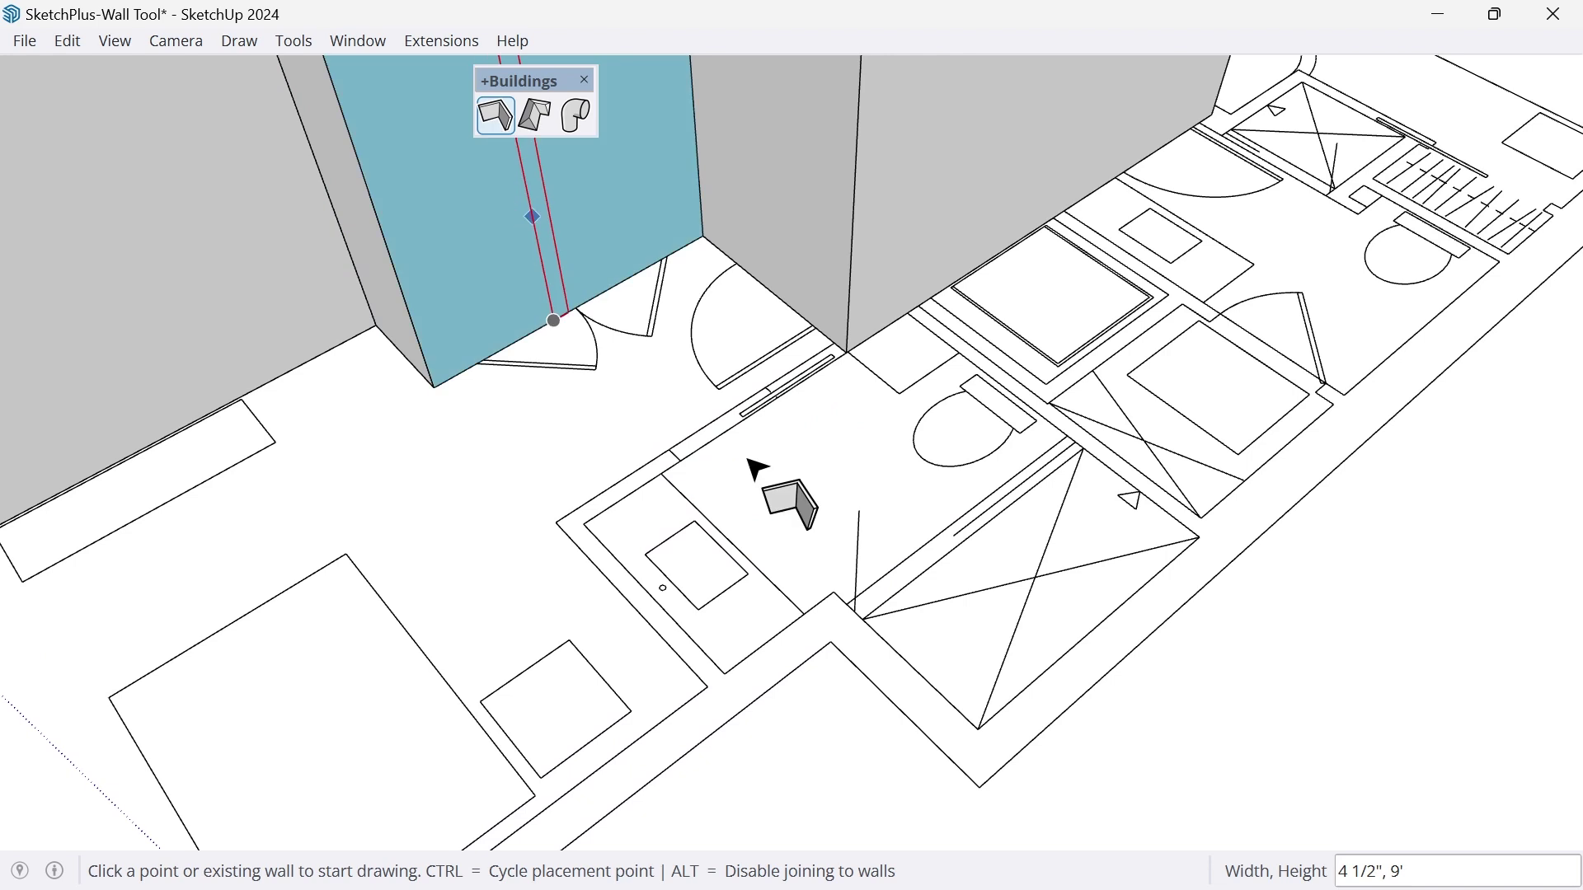
{"action": "left_click", "coordinate": [846, 352]}
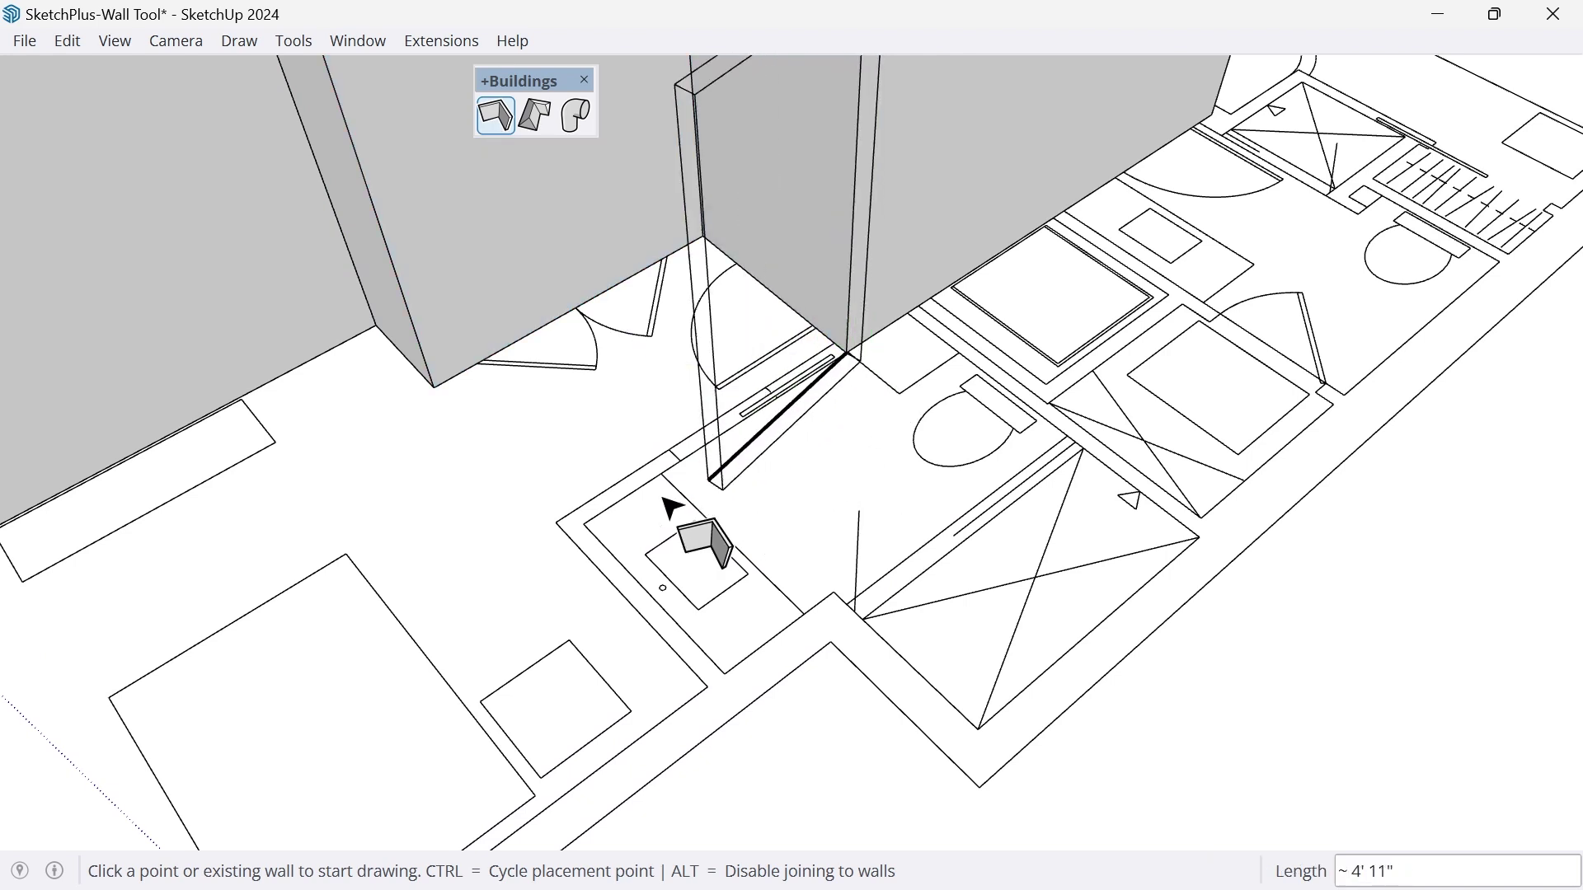
{"action": "left_click", "coordinate": [582, 523]}
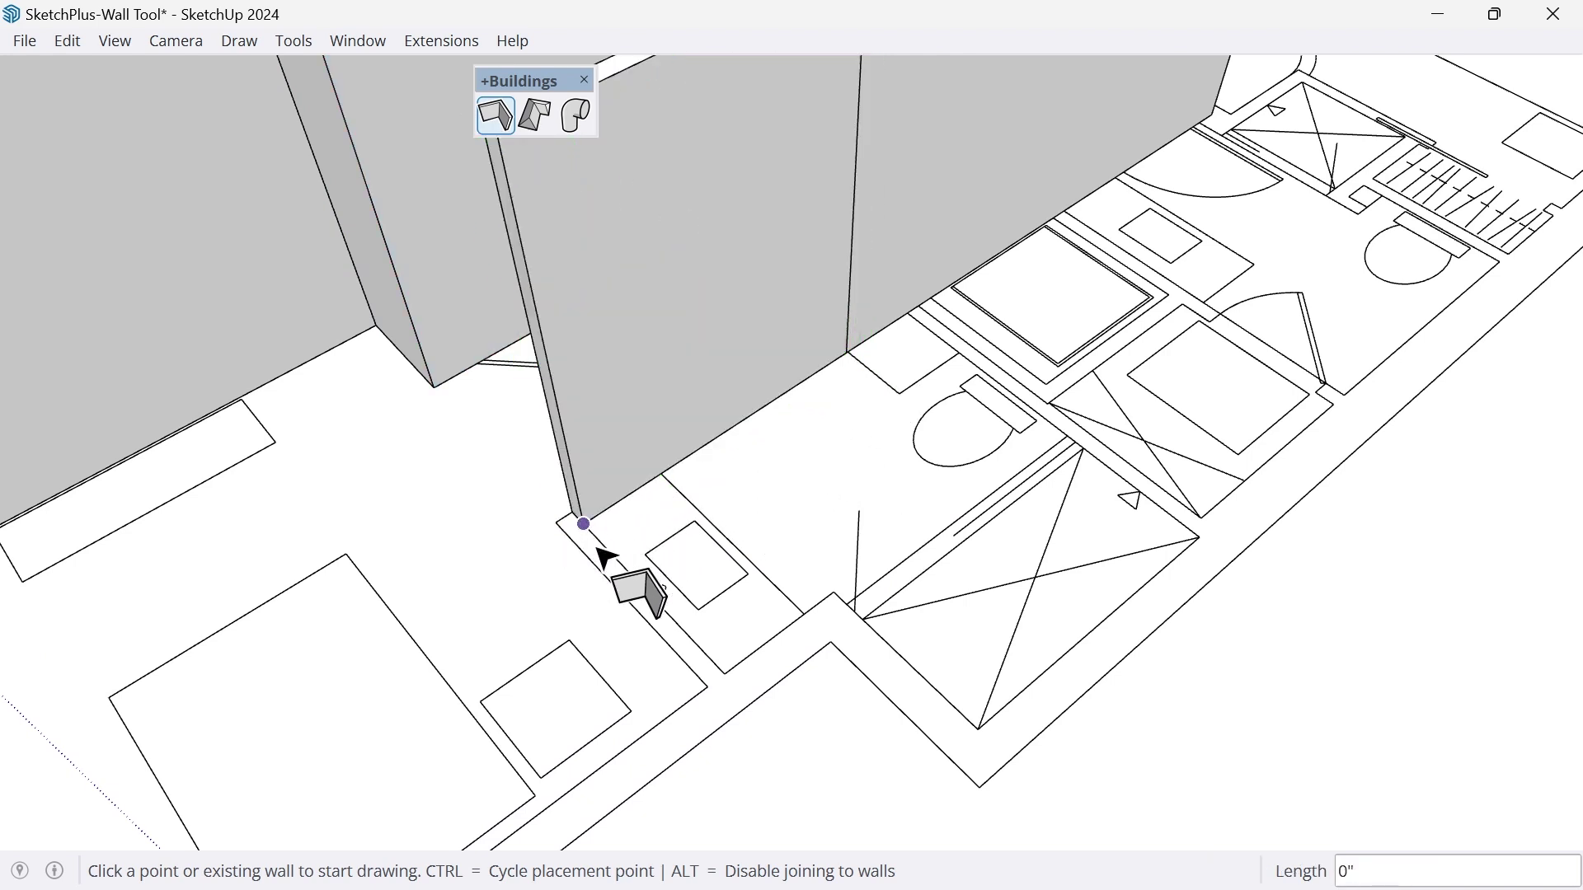
{"action": "left_click", "coordinate": [725, 674]}
{"action": "key", "text": "Escape"}
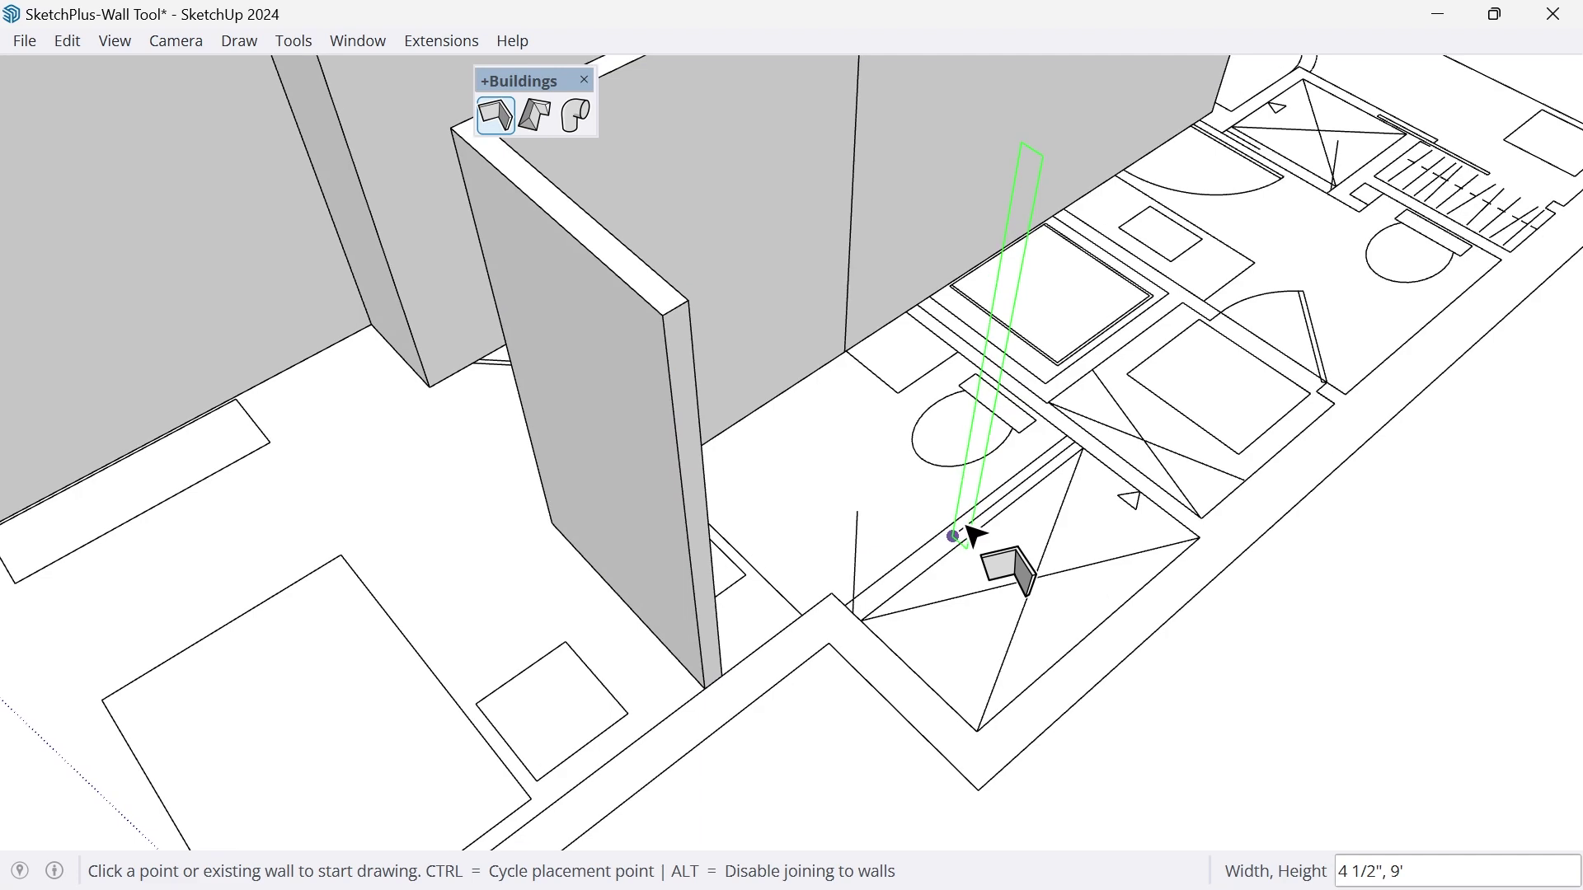
{"action": "scroll", "coordinate": [951, 535], "scroll_direction": "down", "scroll_amount": 4}
{"action": "scroll", "coordinate": [943, 532], "scroll_direction": "up", "scroll_amount": 3}
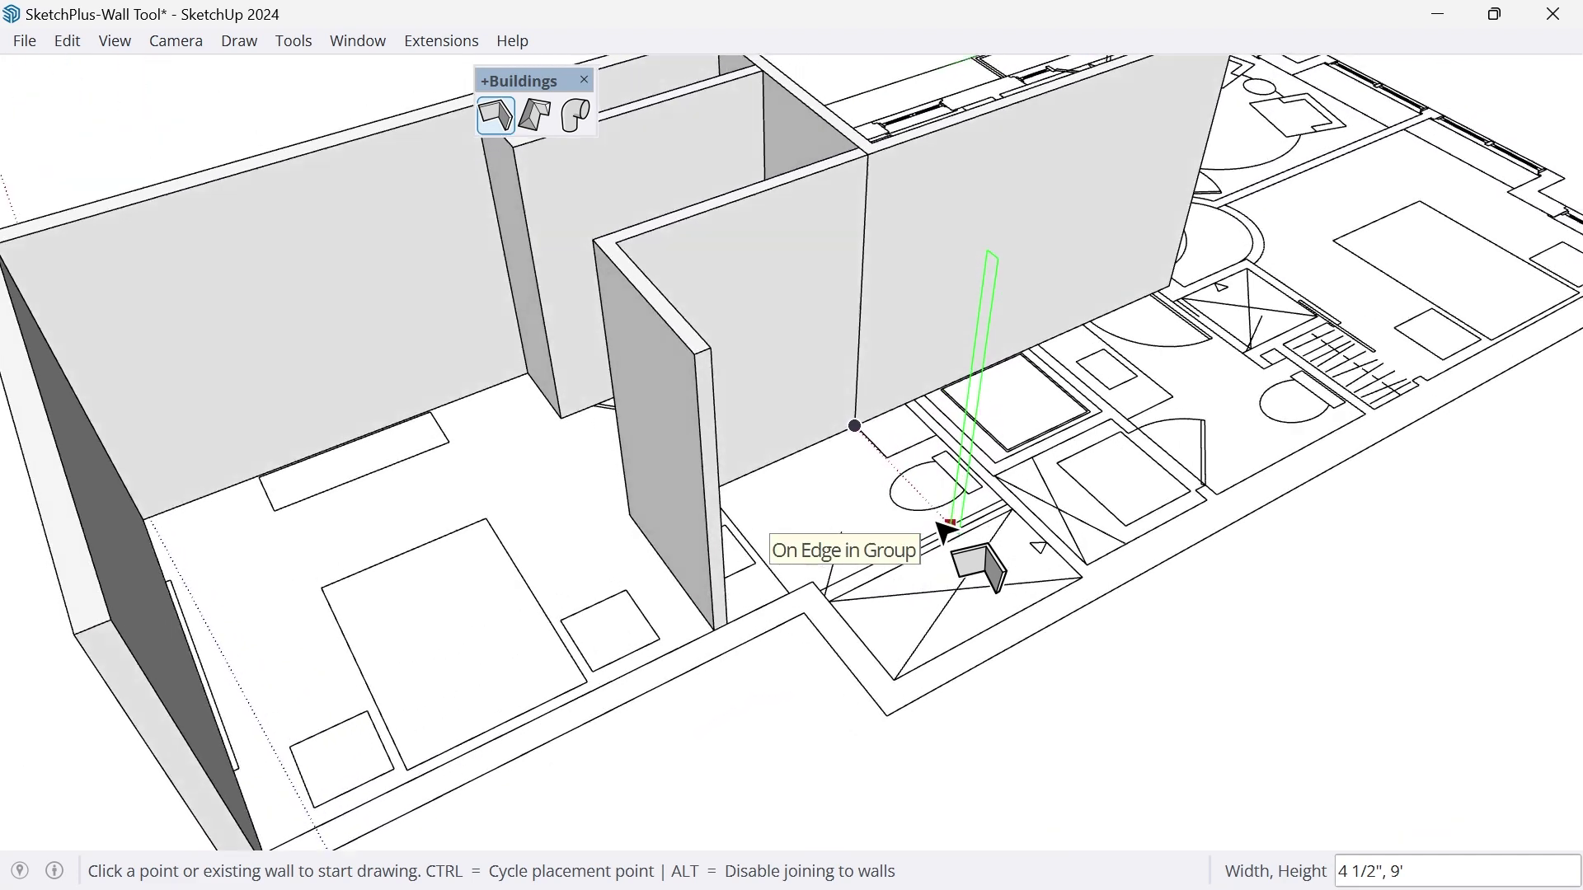
{"action": "scroll", "coordinate": [941, 532], "scroll_direction": "up", "scroll_amount": 5}
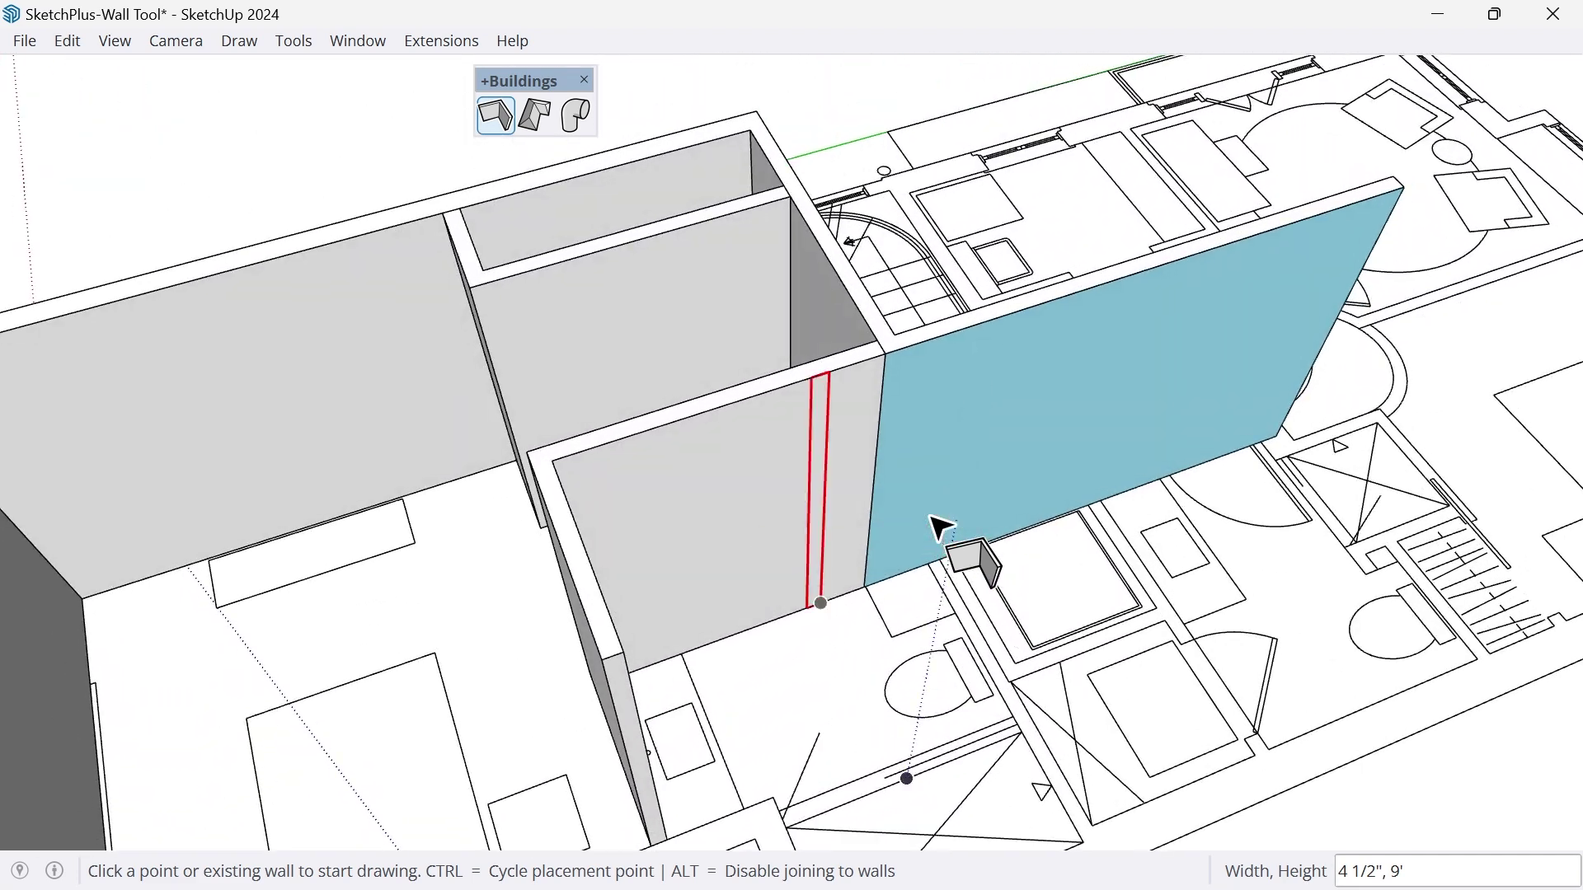
{"action": "middle_click_drag", "start_coordinate": [871, 387], "coordinate": [841, 413]}
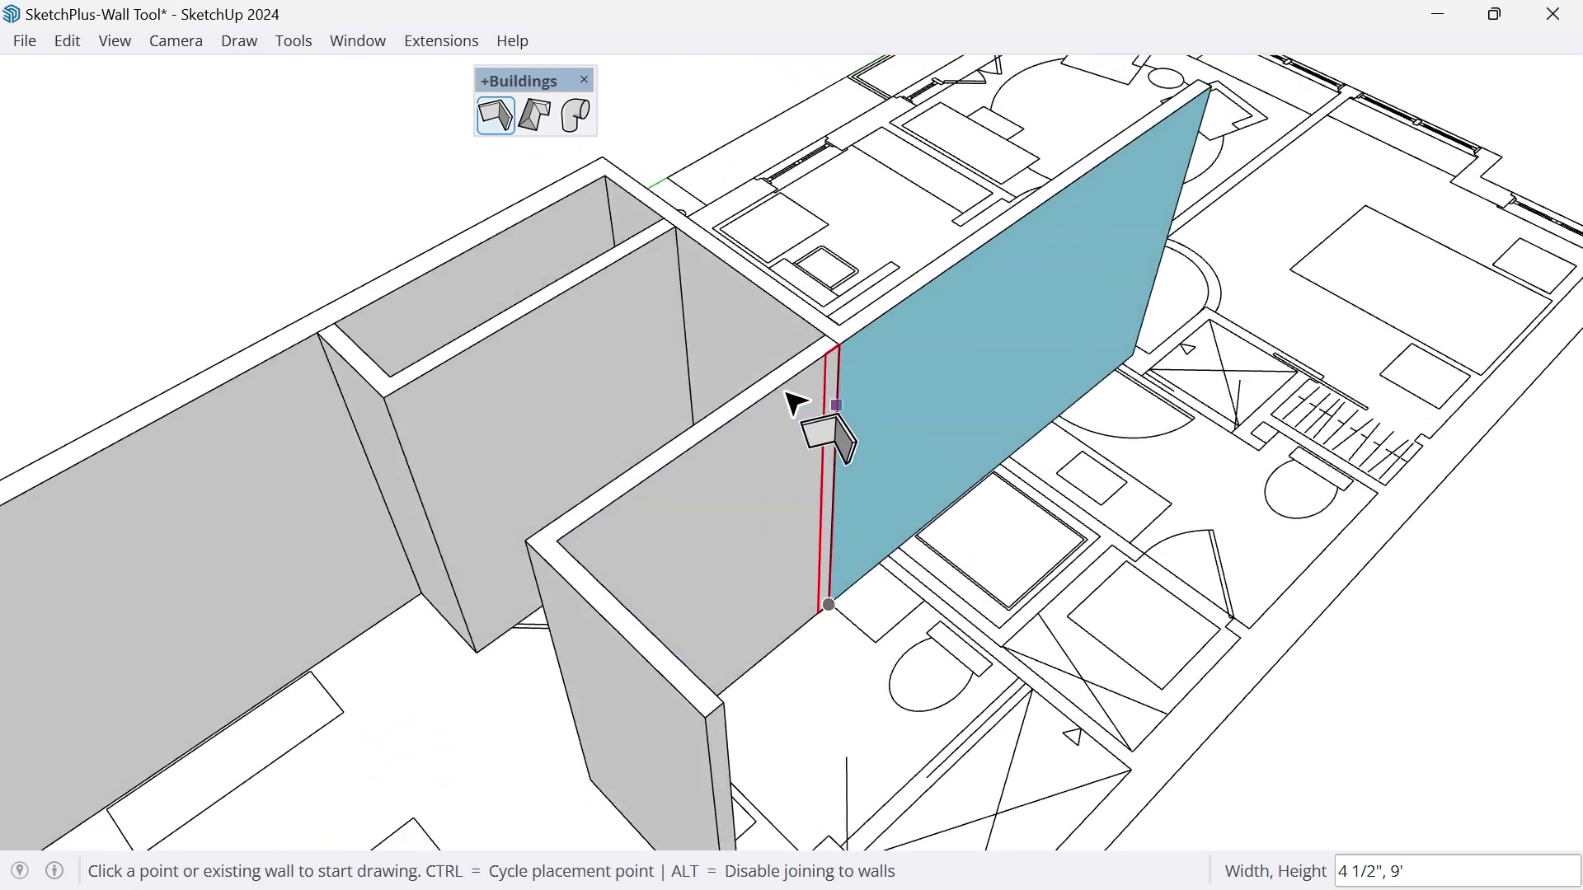
{"action": "key", "text": "space"}
- Show the Solid Tools toolbar and place it floating over the drawing area
{"action": "left_click", "coordinate": [115, 40]}
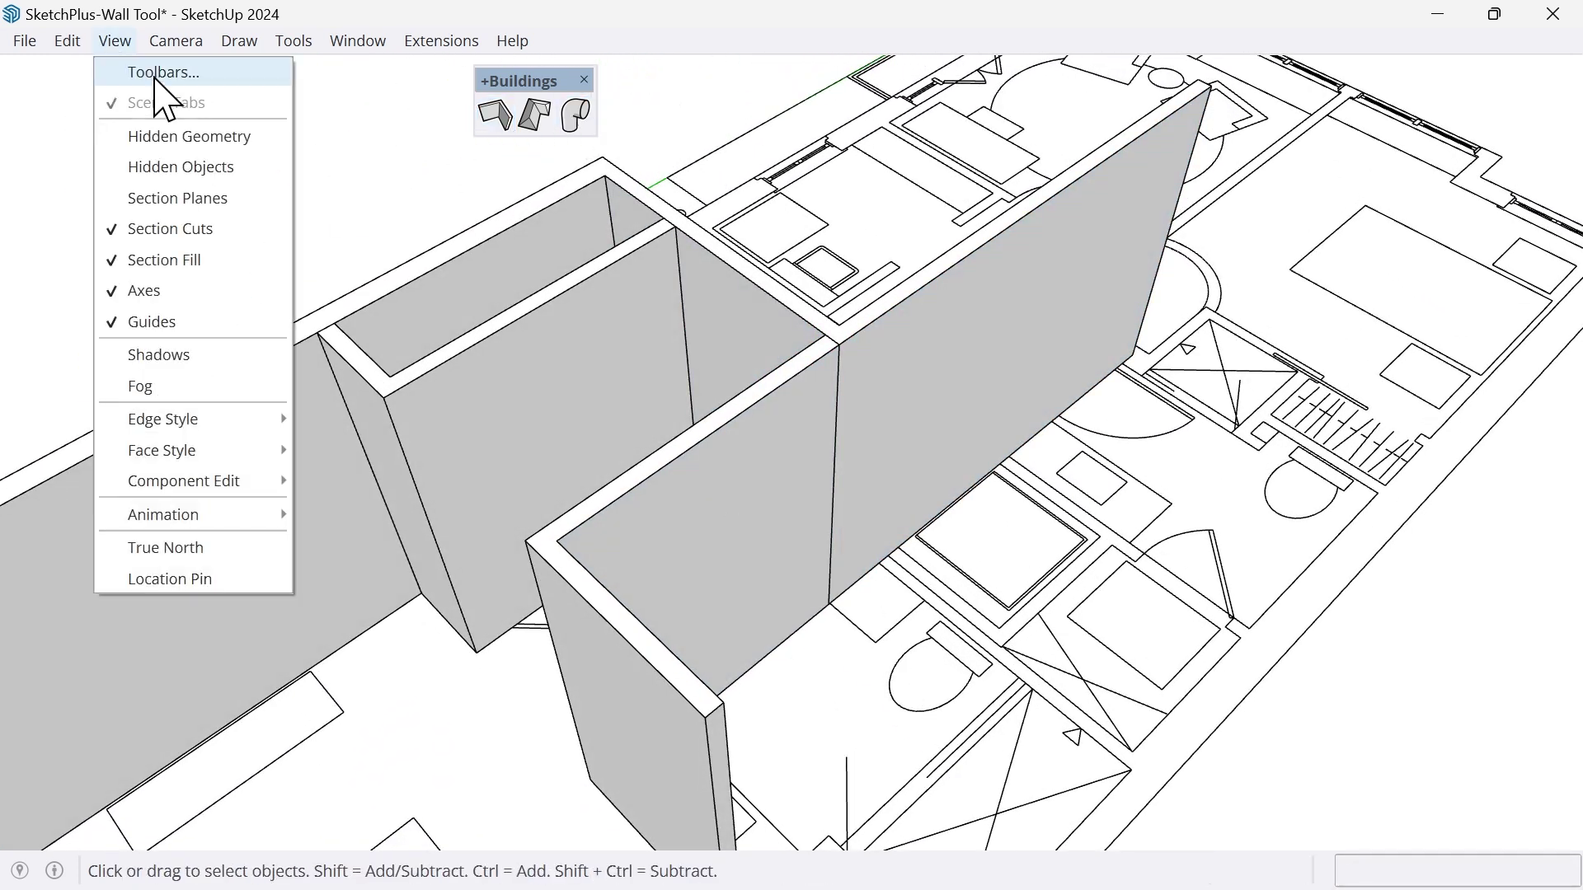
{"action": "left_click", "coordinate": [157, 73]}
{"action": "scroll", "coordinate": [614, 445], "scroll_direction": "down", "scroll_amount": 2}
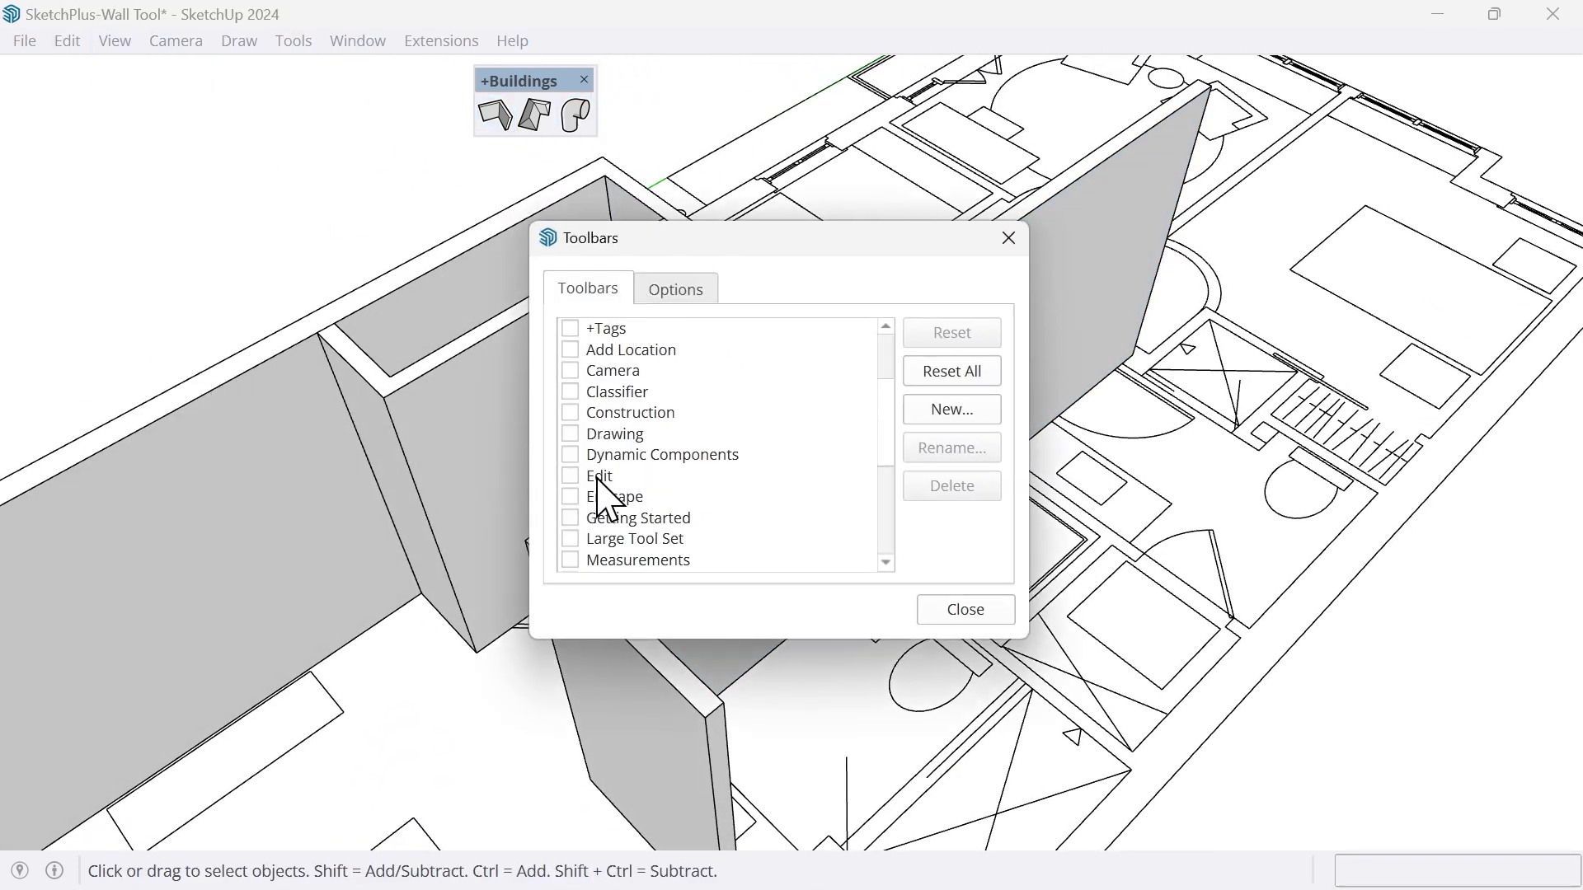
{"action": "scroll", "coordinate": [600, 518], "scroll_direction": "down", "scroll_amount": 2}
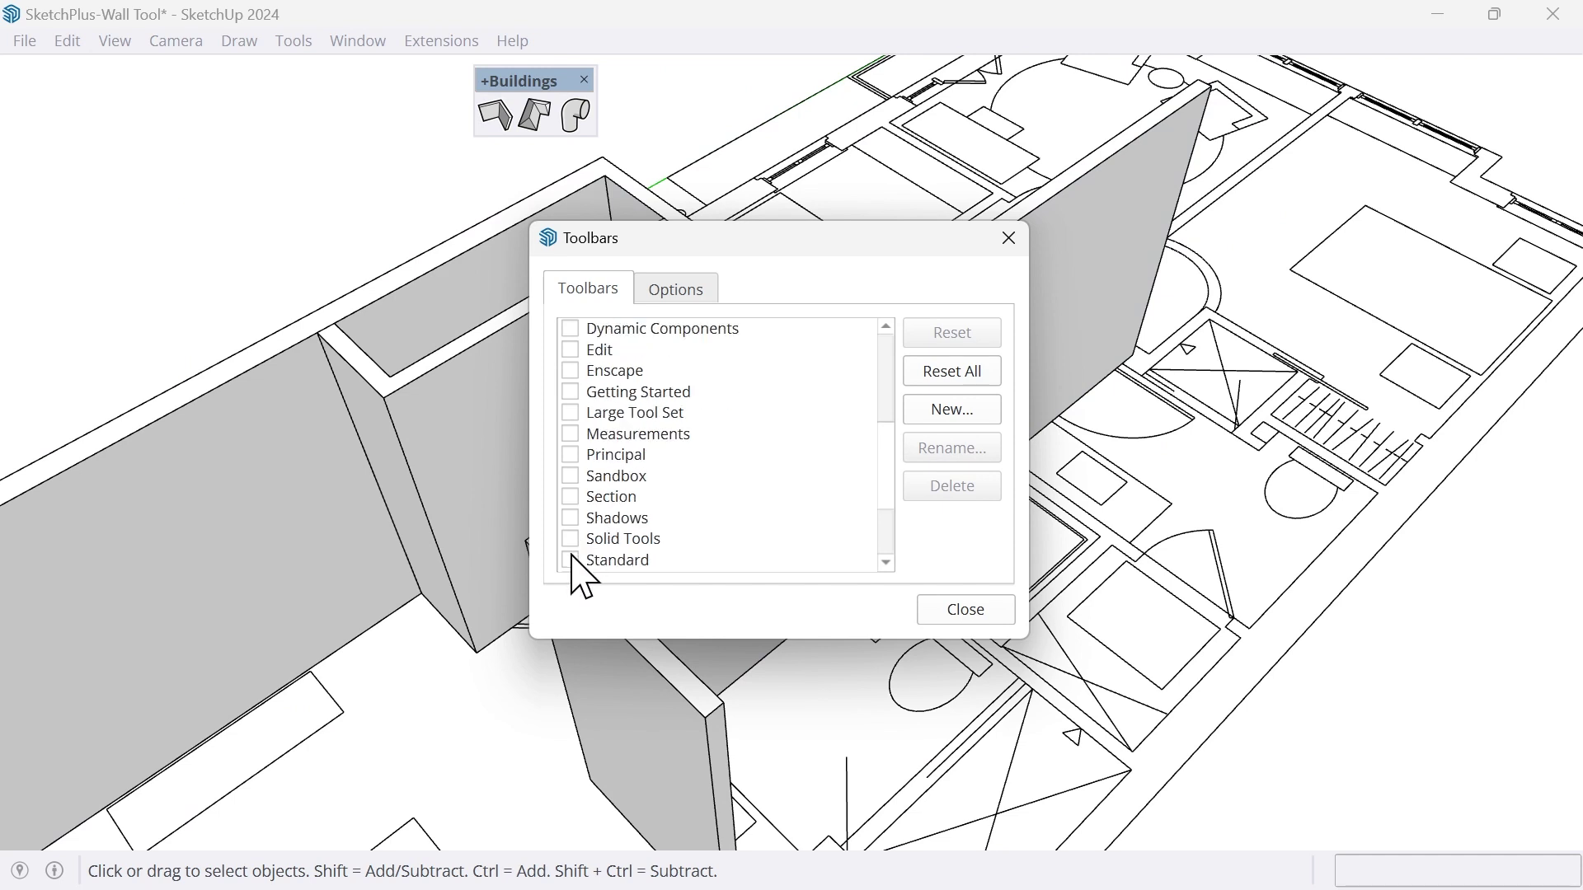
{"action": "left_click", "coordinate": [570, 538]}
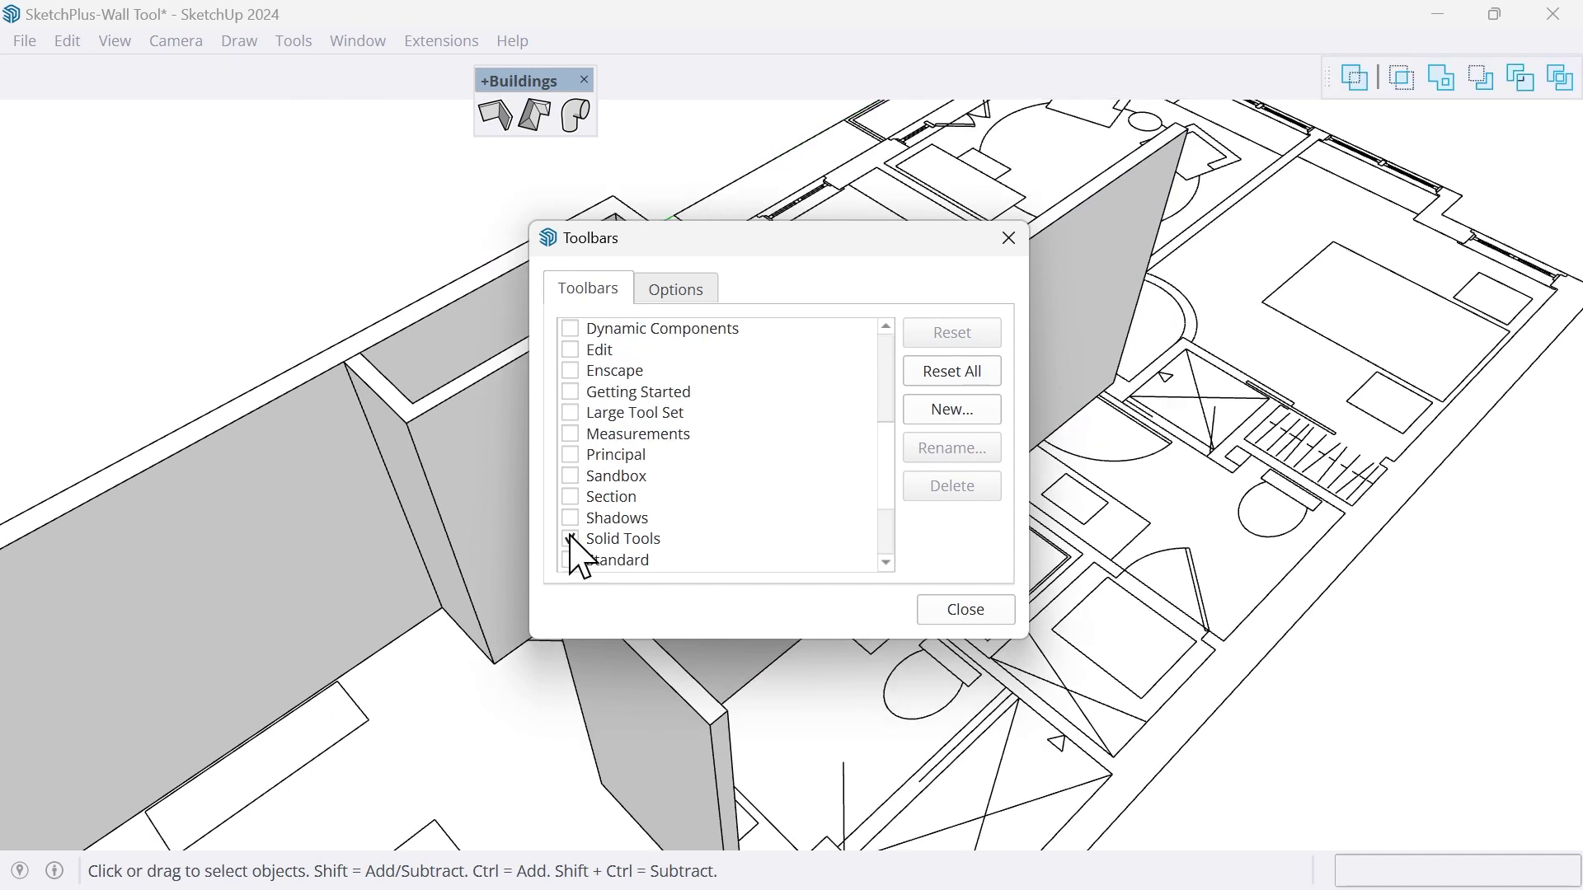
{"action": "left_click", "coordinate": [970, 612]}
{"action": "left_click_drag", "start_coordinate": [1318, 68], "coordinate": [623, 265]}
- Select the bathroom partition wall group and show the Default Tray
{"action": "left_click", "coordinate": [733, 540]}
{"action": "left_click", "coordinate": [357, 40]}
{"action": "mouse_move", "coordinate": [392, 77]}
{"action": "left_click", "coordinate": [614, 70]}
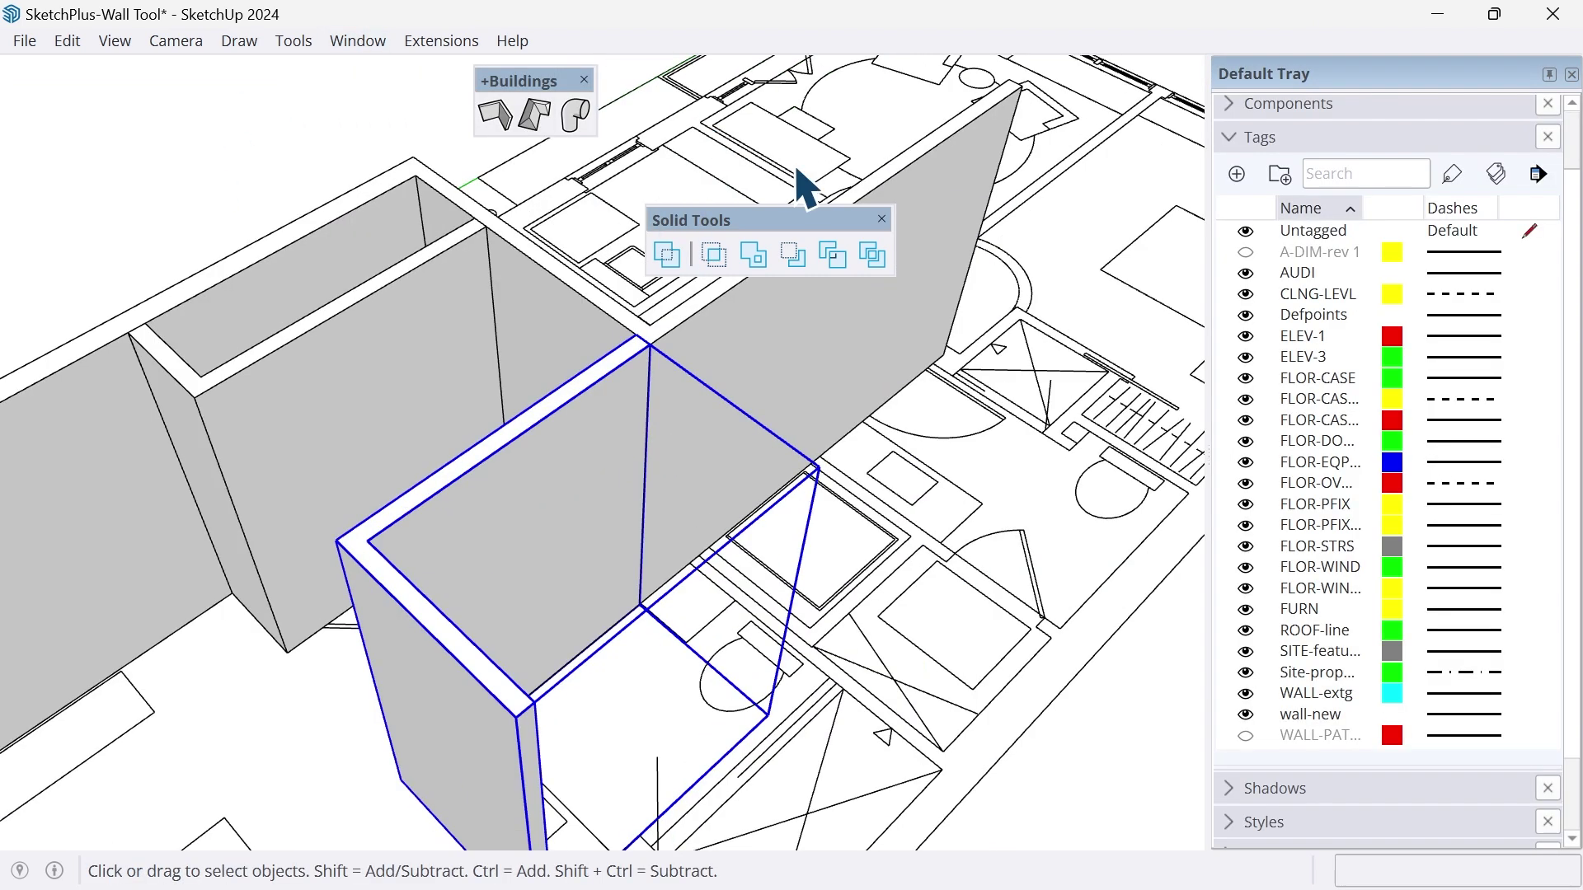
- Collapse the Tags list and check in Entity Info whether the bathroom partition and closet wall groups are solid
{"action": "left_click", "coordinate": [1229, 137]}
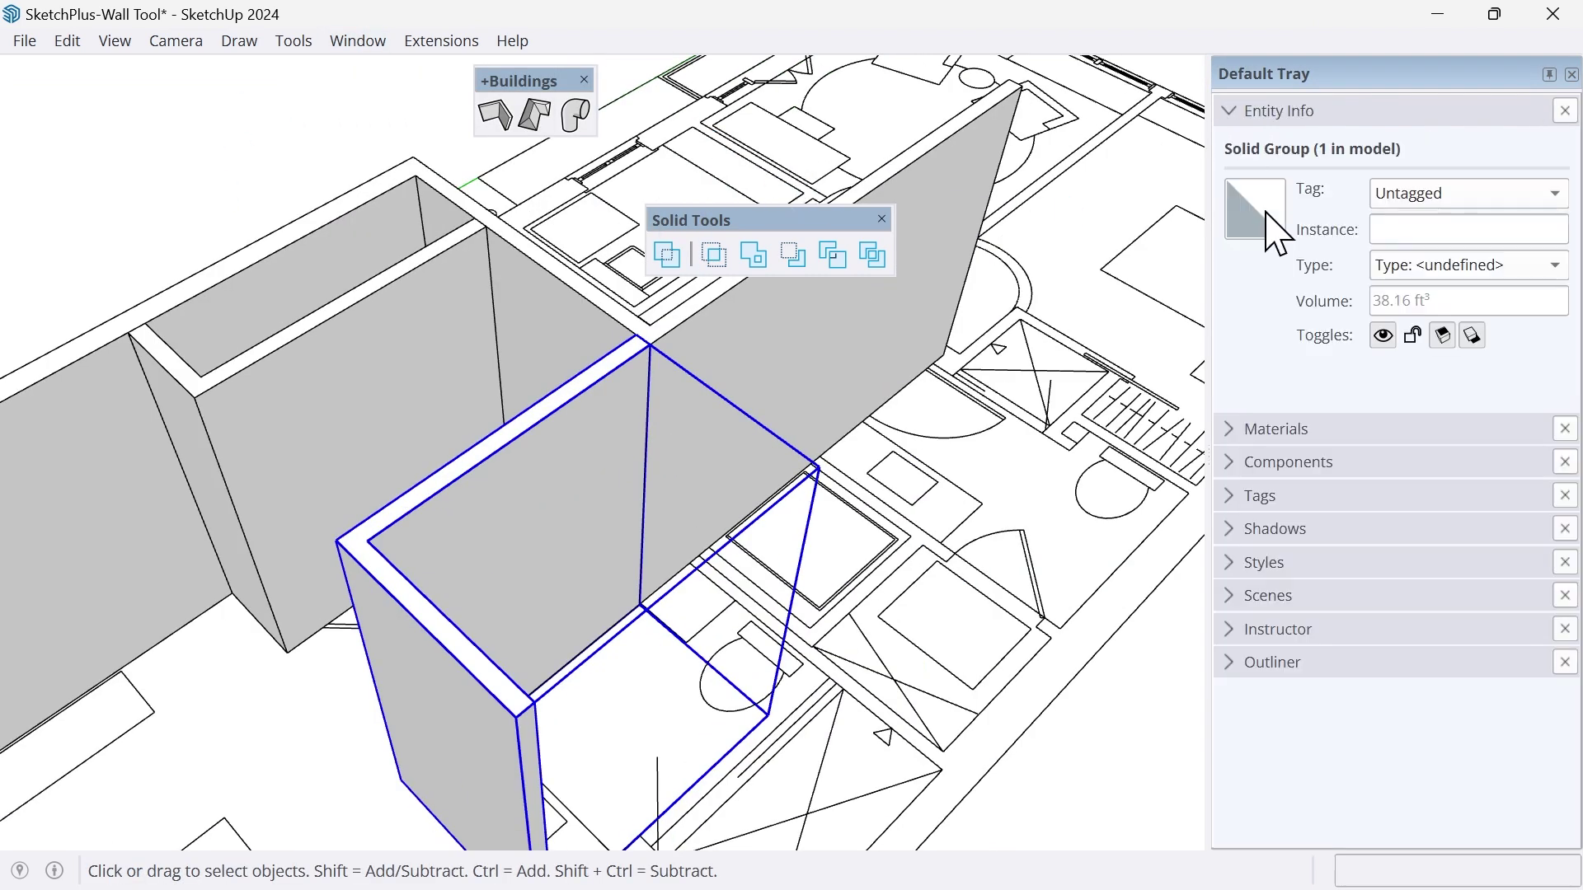
{"action": "left_click", "coordinate": [682, 341]}
{"action": "left_click", "coordinate": [350, 342]}
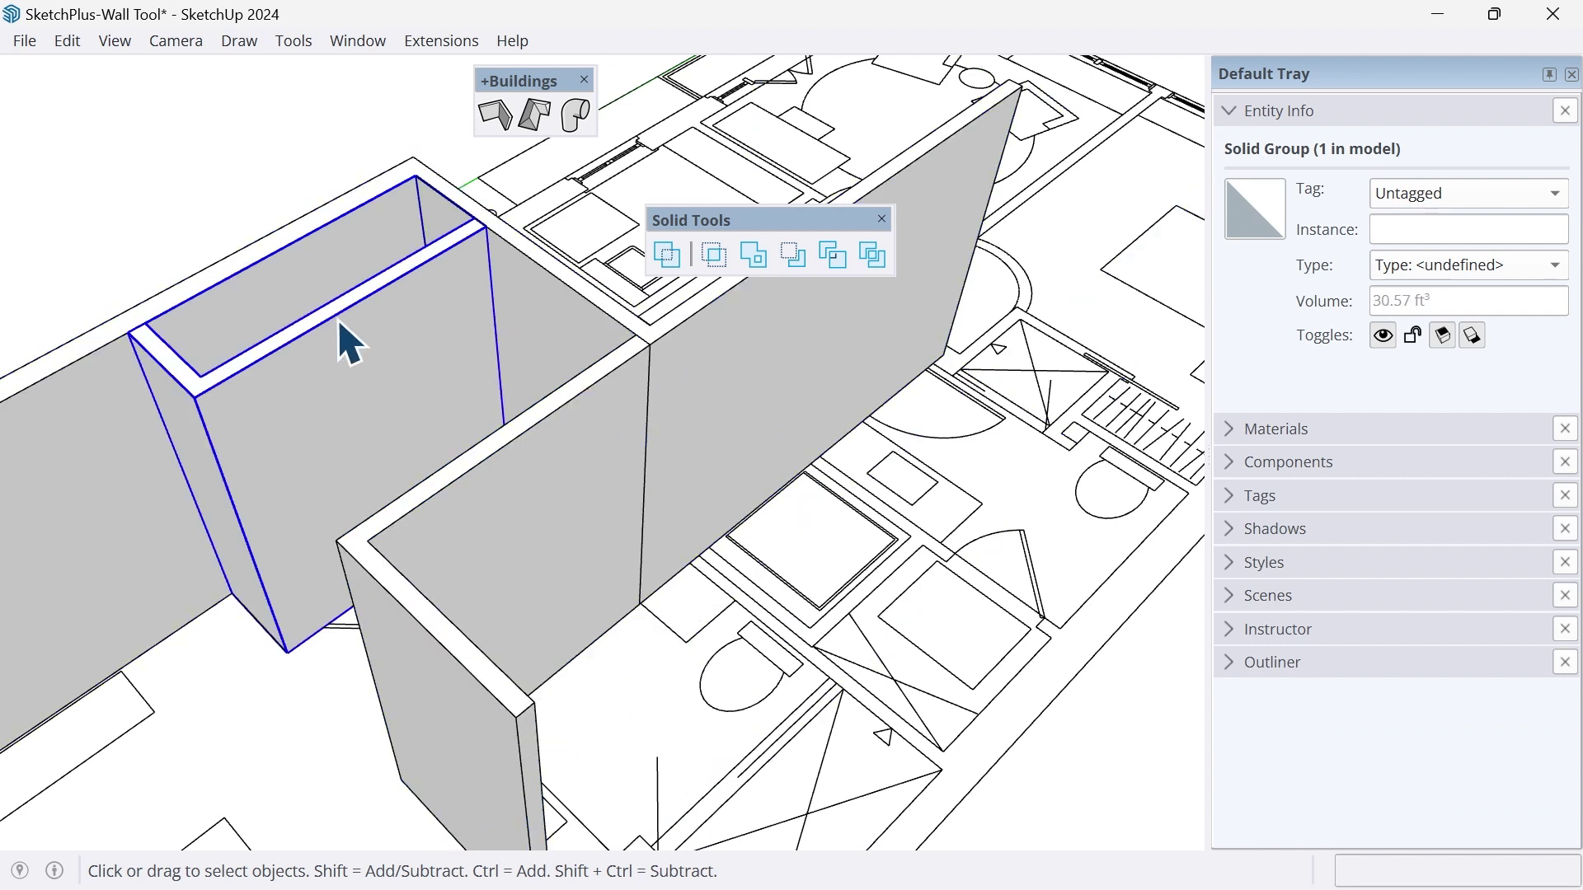
- Combine the exterior wall group and the bathroom partition wall group into one solid with Outer Shell
{"action": "left_click", "coordinate": [379, 220]}
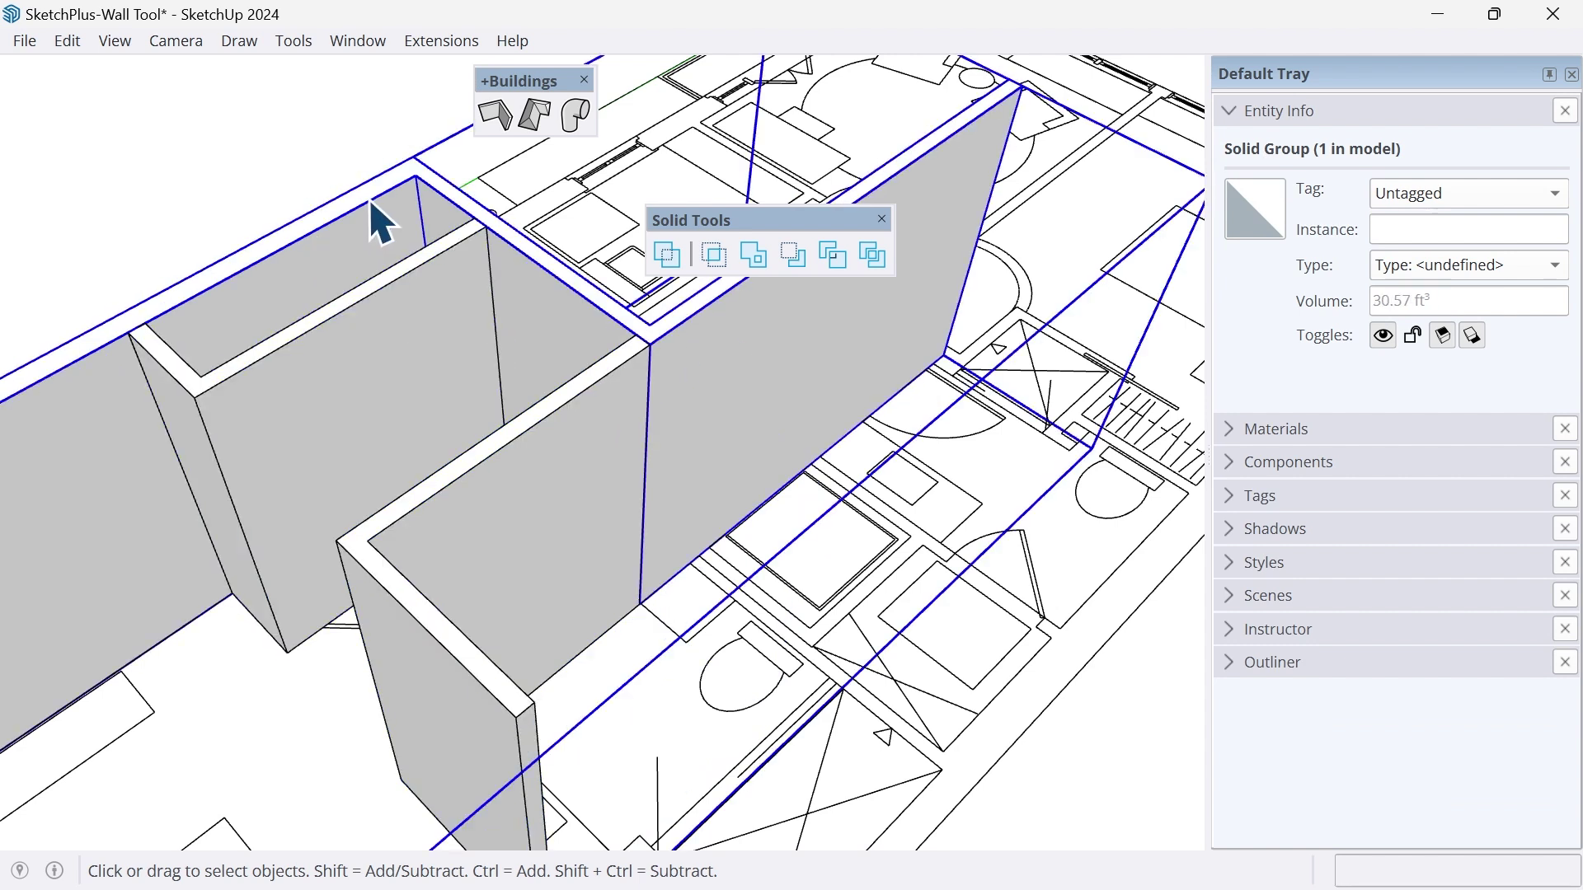
{"action": "left_click", "coordinate": [622, 487]}
{"action": "left_click", "coordinate": [723, 367], "text": "shift"}
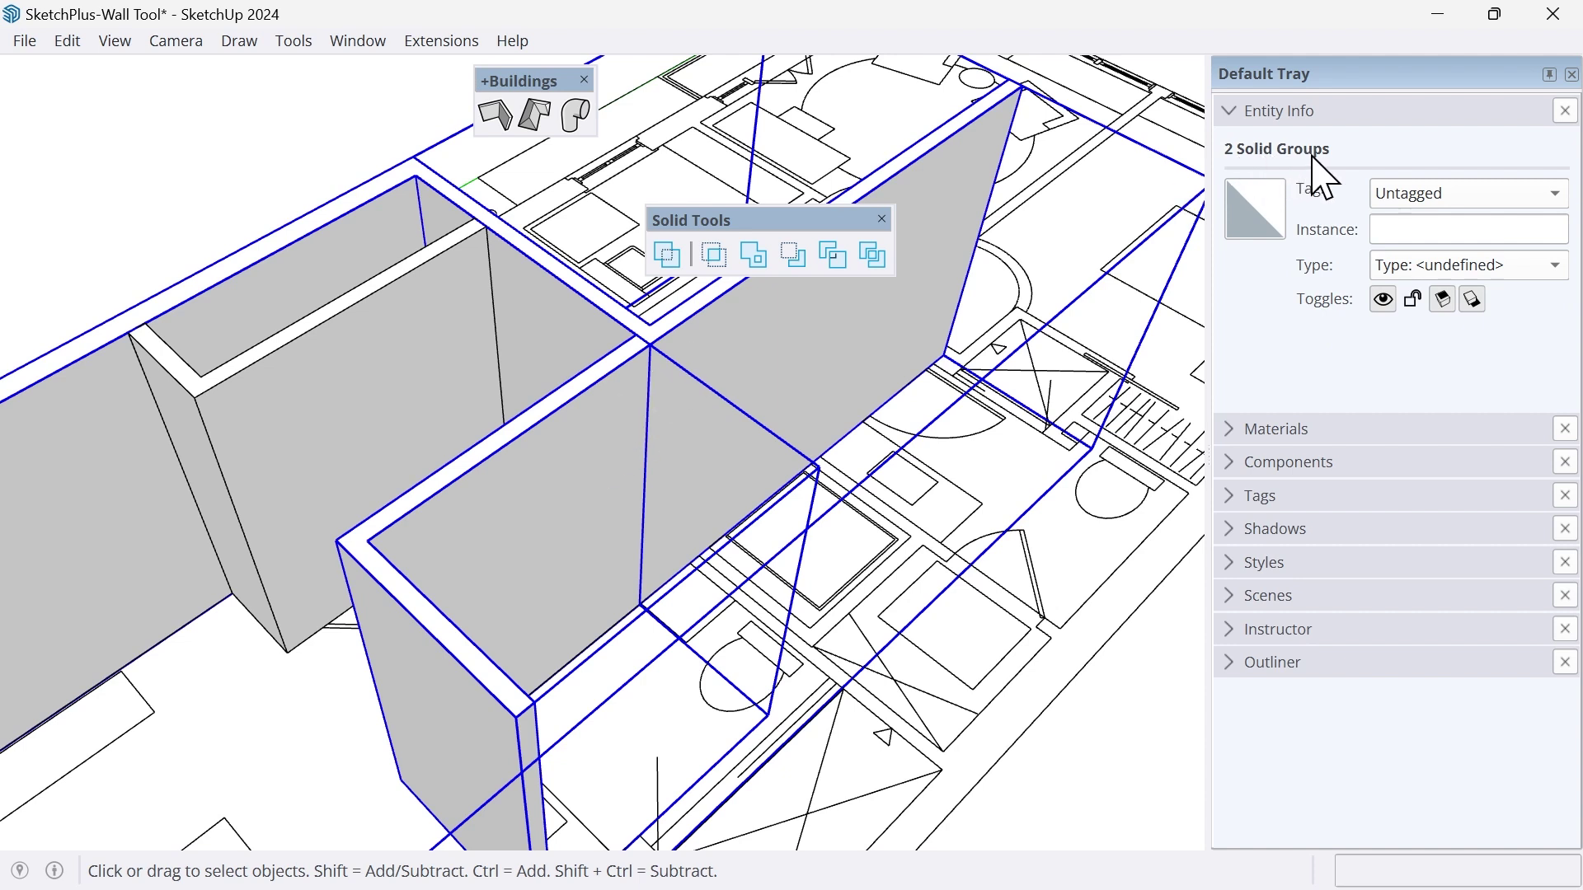
{"action": "left_click", "coordinate": [668, 256]}
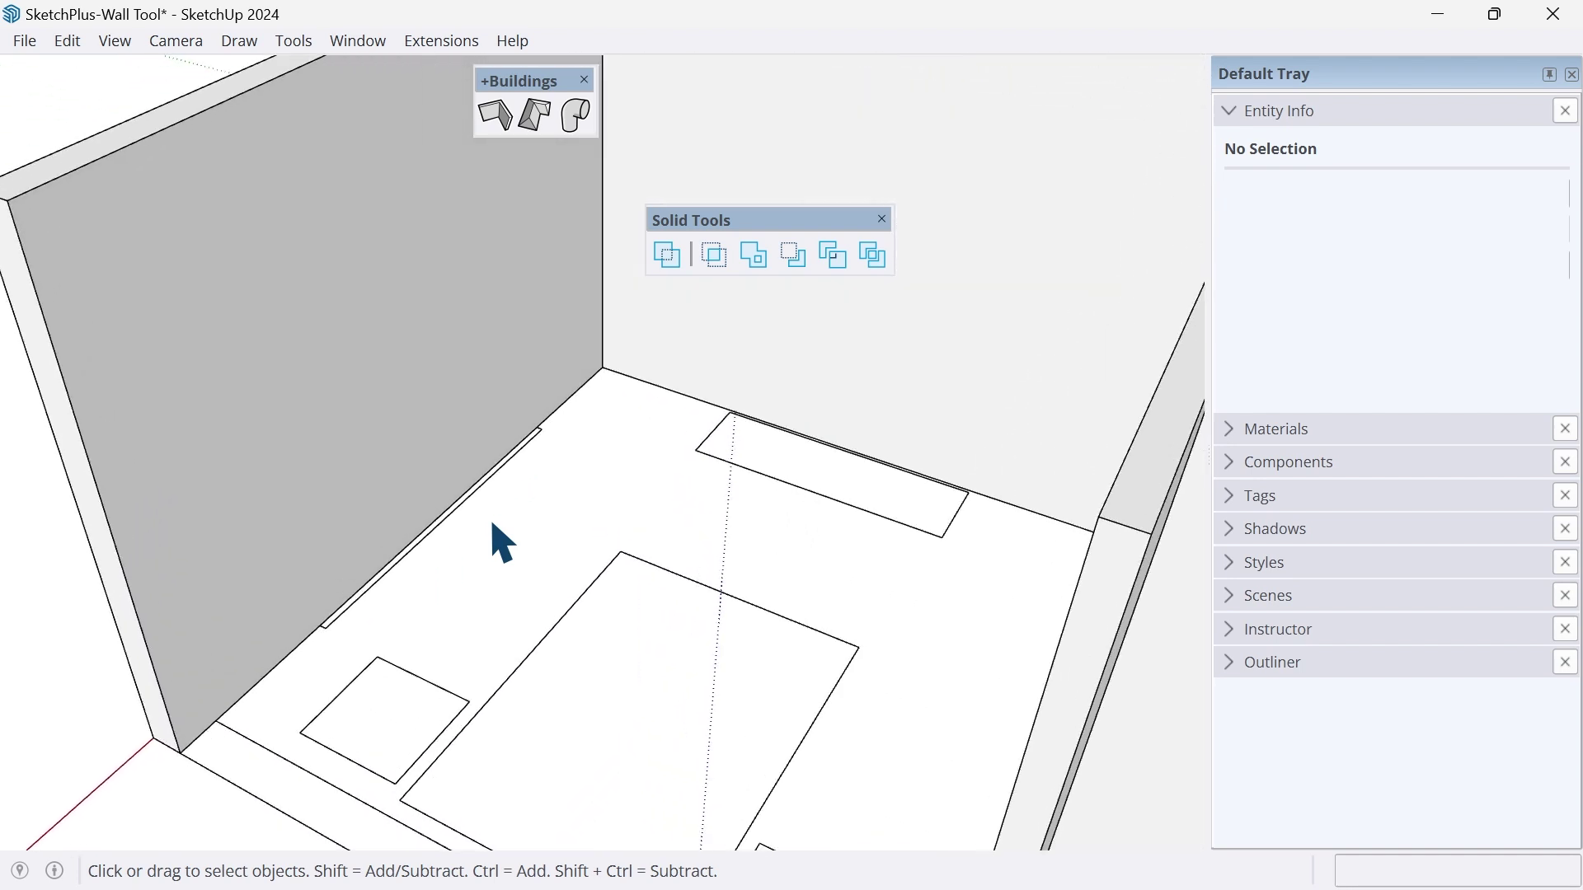
- Draw a baseboard with the Wall tool, 1/2" thick and 4" high, from the near floor plan line along the bedroom's side and back walls
{"action": "left_click", "coordinate": [495, 116]}
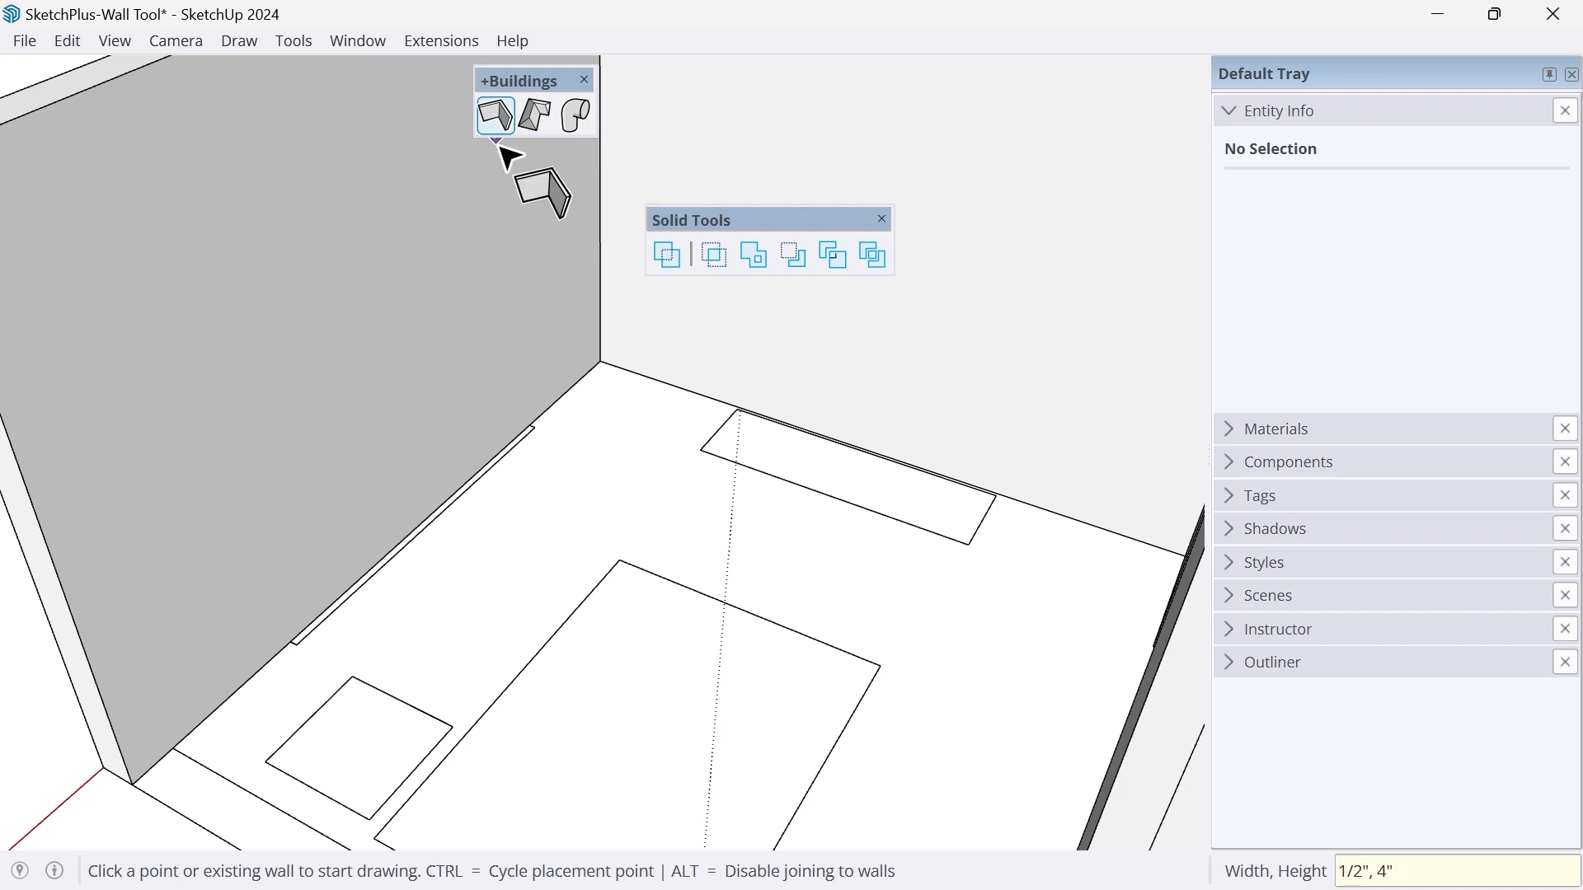
{"action": "scroll", "coordinate": [194, 750], "scroll_direction": "up", "scroll_amount": 5}
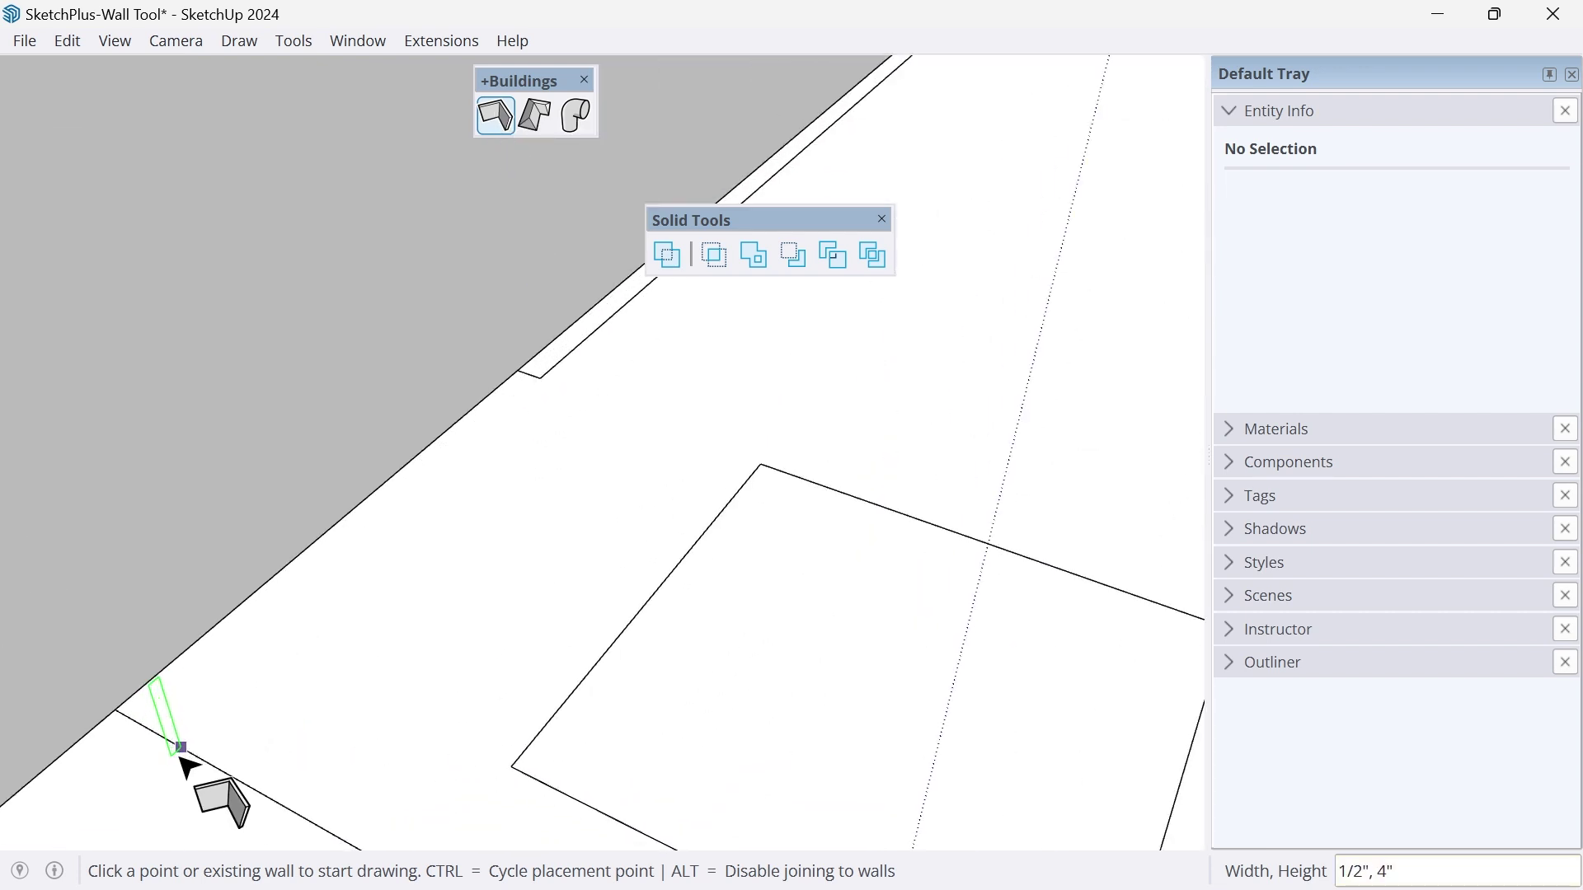
{"action": "scroll", "coordinate": [122, 729], "scroll_direction": "up", "scroll_amount": 2}
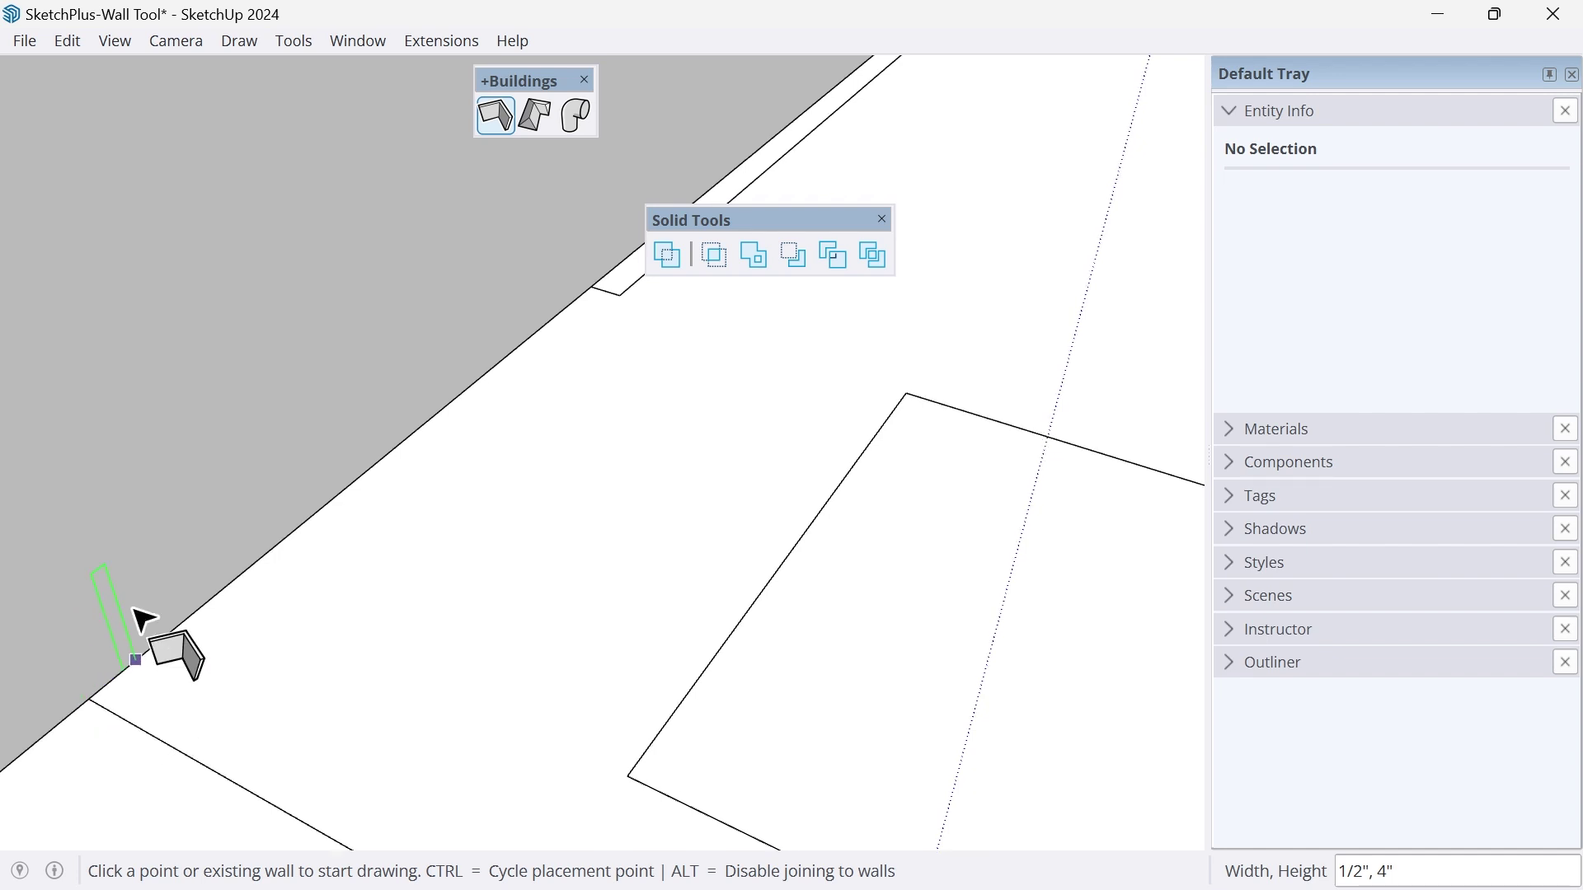
{"action": "scroll", "coordinate": [190, 589], "scroll_direction": "down", "scroll_amount": 3}
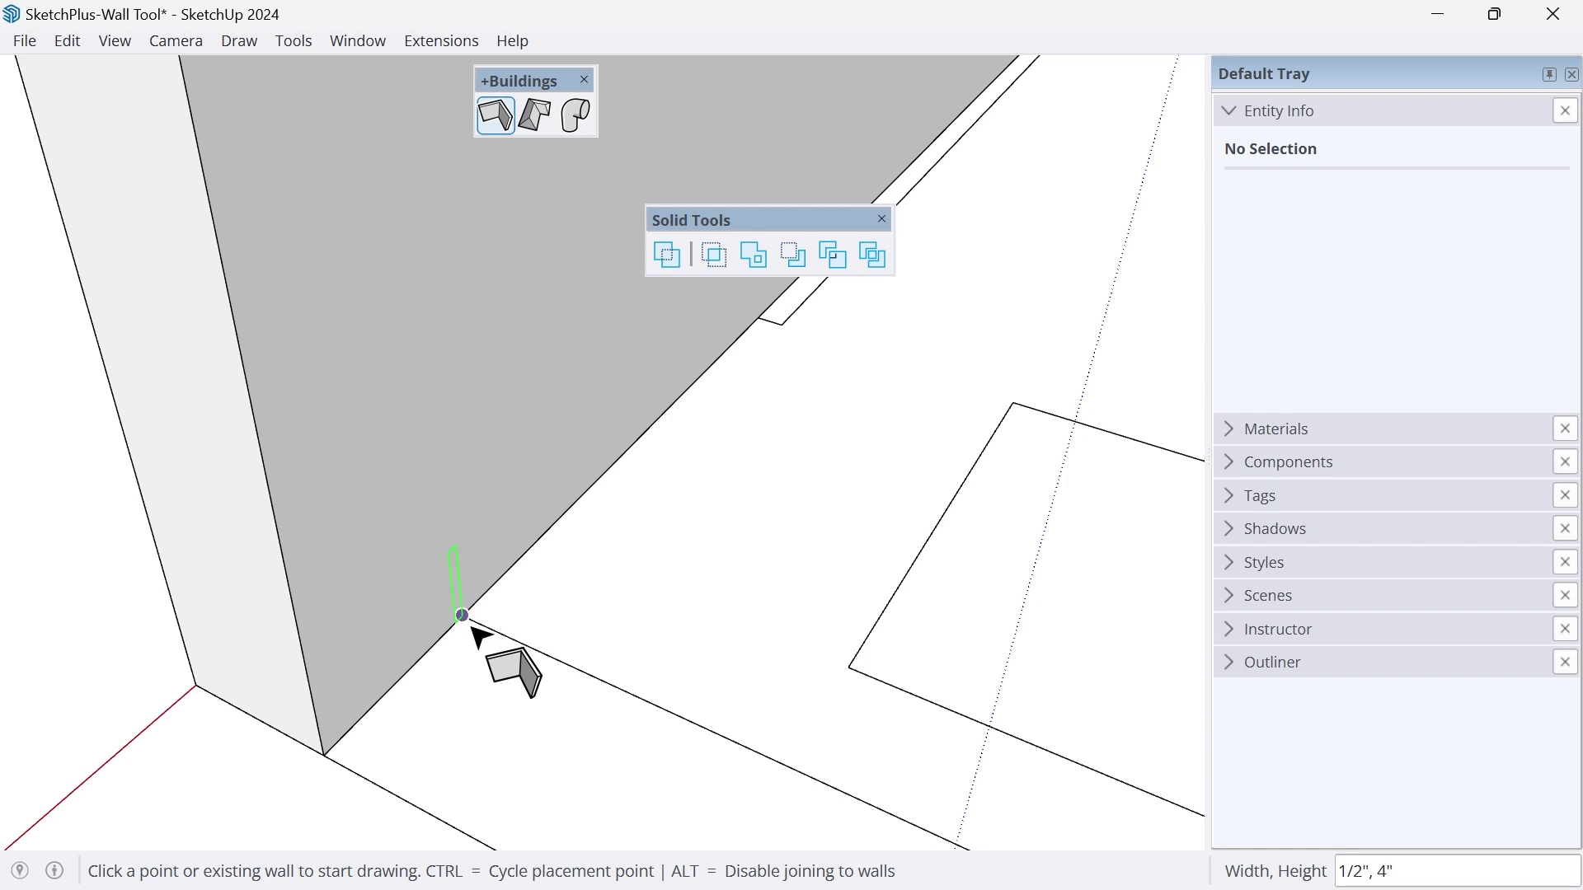
{"action": "left_click", "coordinate": [462, 615]}
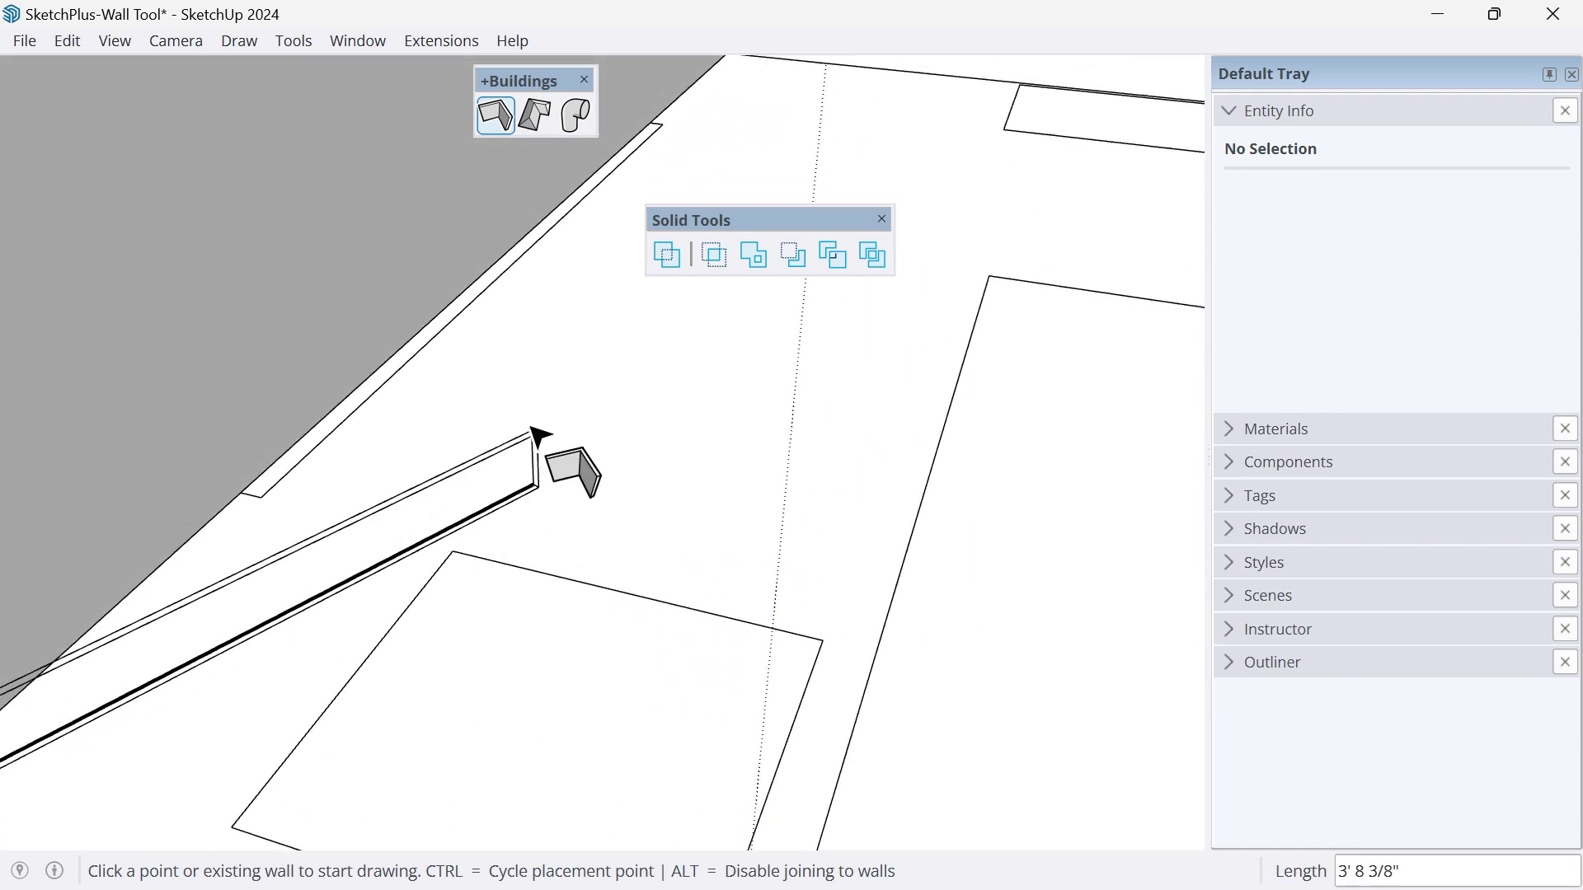
{"action": "left_click", "coordinate": [433, 382]}
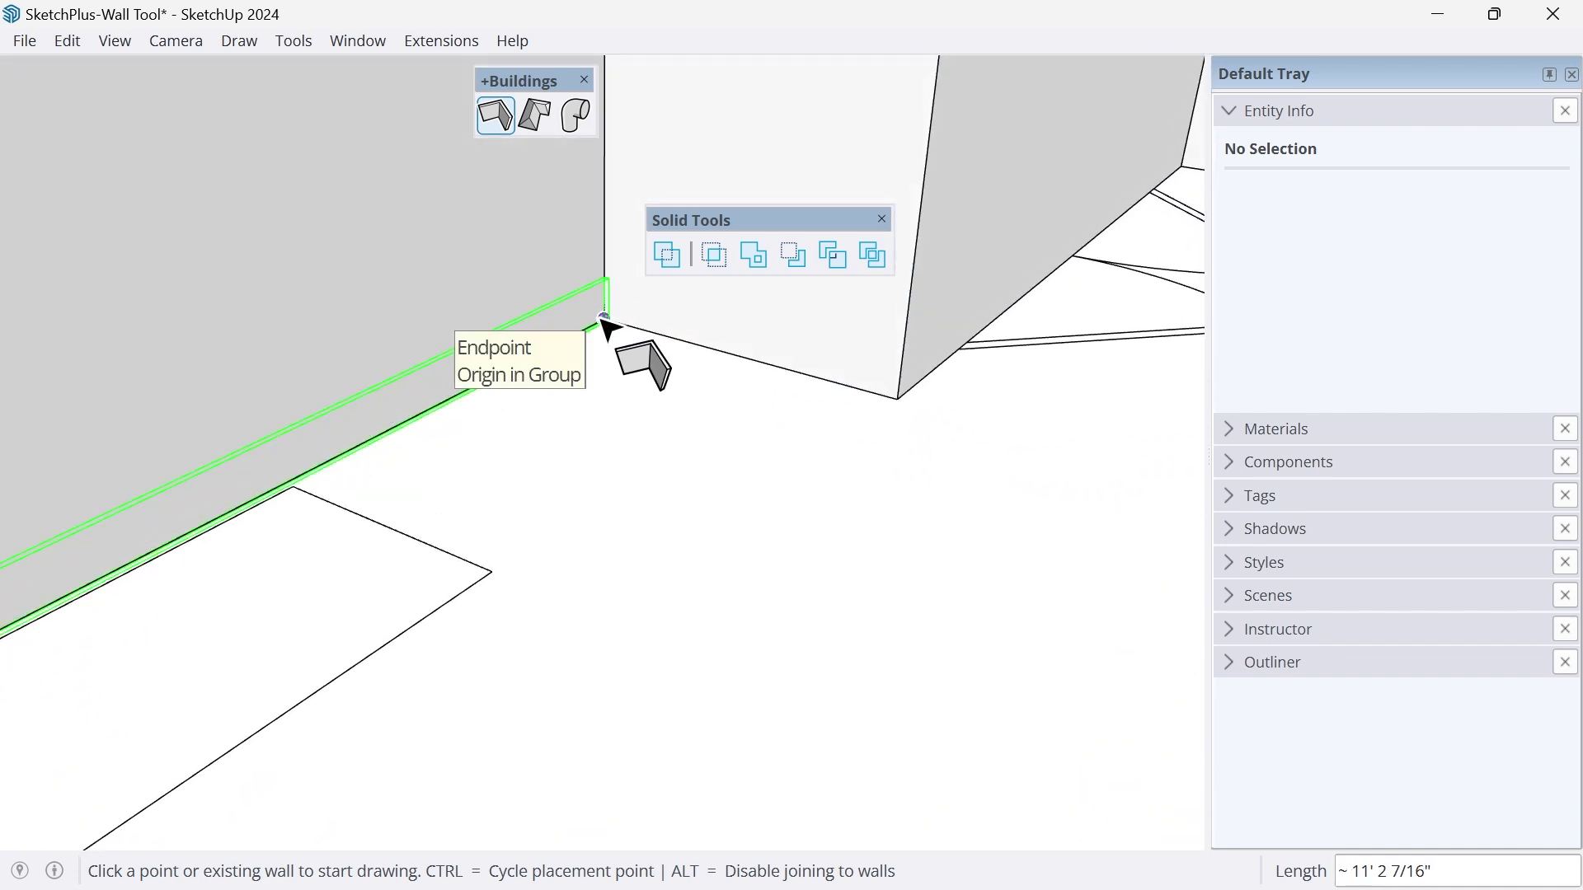
{"action": "left_click", "coordinate": [604, 317]}
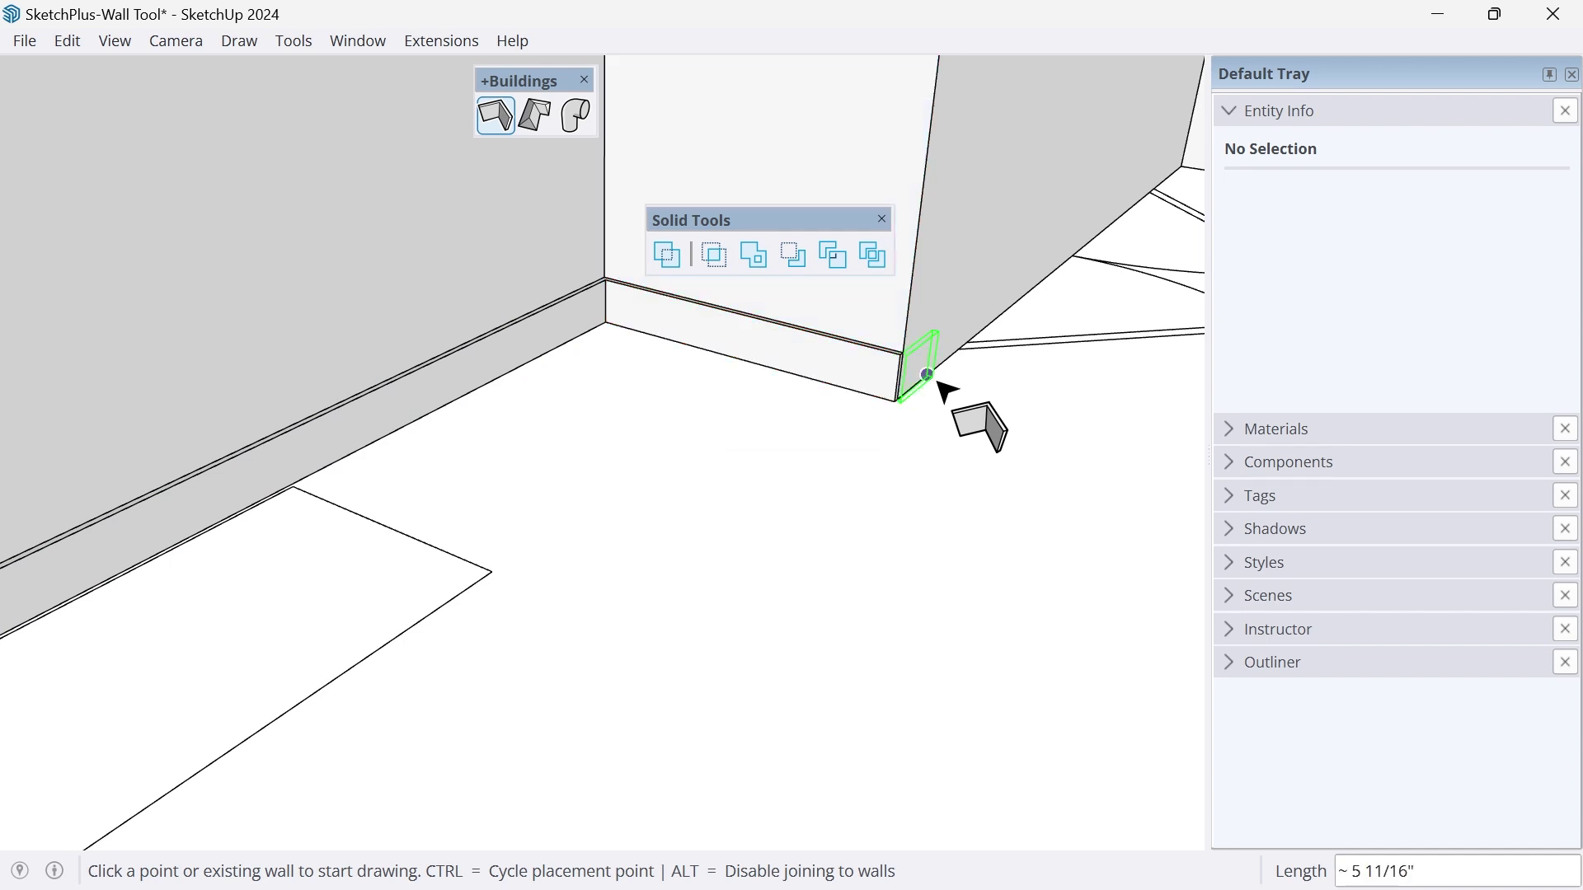
- Continue the baseboard around the projecting wall corner to the door opening, showing back edges temporarily to find the endpoint, and end the run
{"action": "scroll", "coordinate": [902, 399], "scroll_direction": "up", "scroll_amount": 3}
{"action": "scroll", "coordinate": [908, 389], "scroll_direction": "up", "scroll_amount": 1}
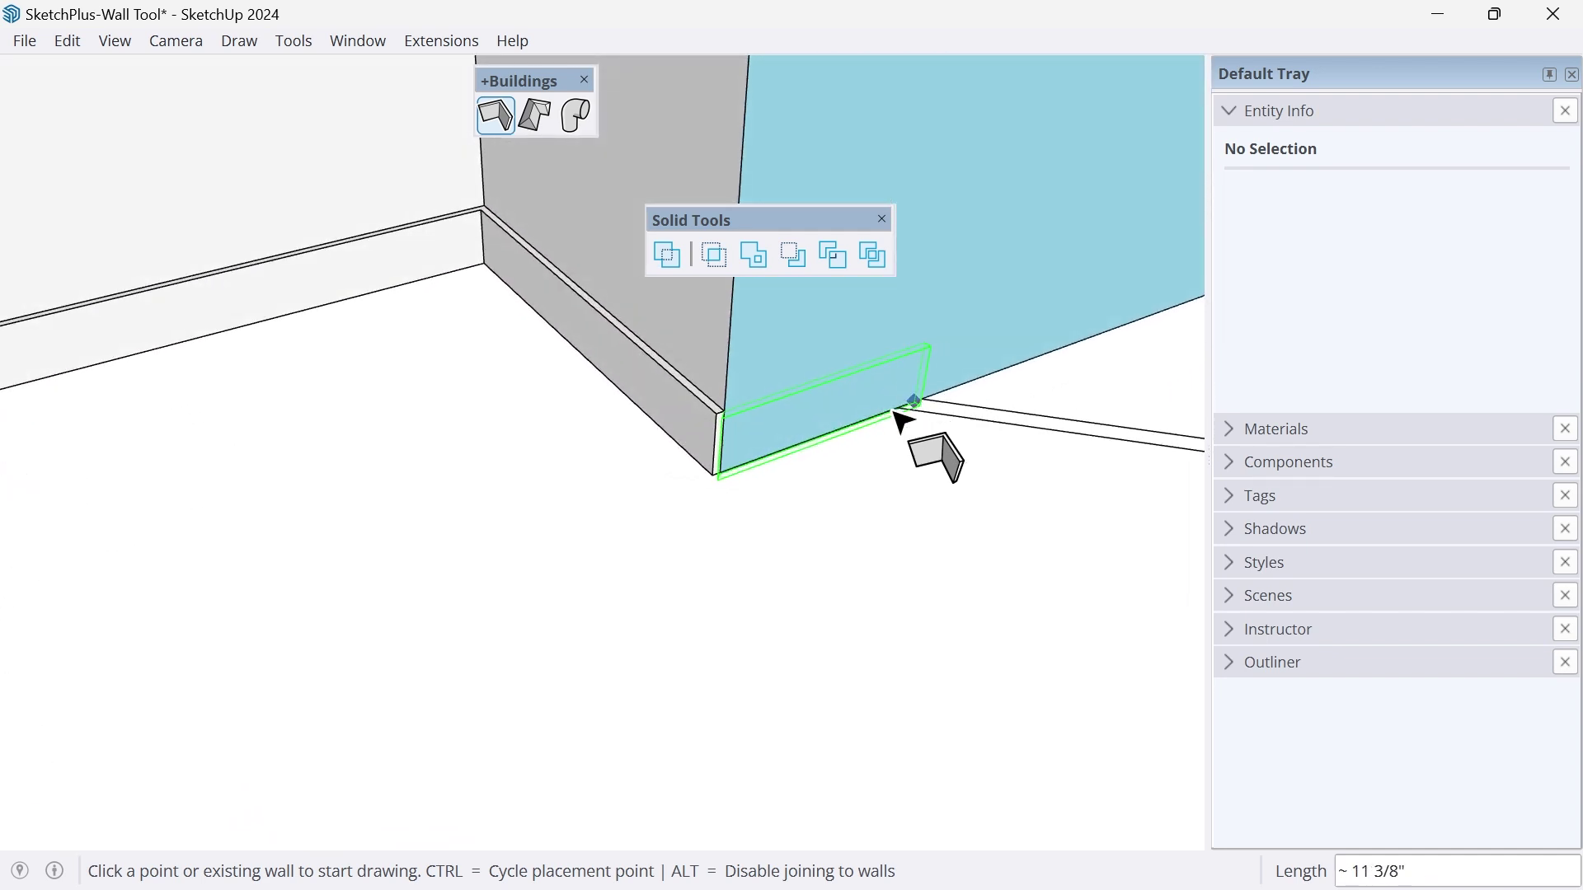
{"action": "key", "text": "k"}
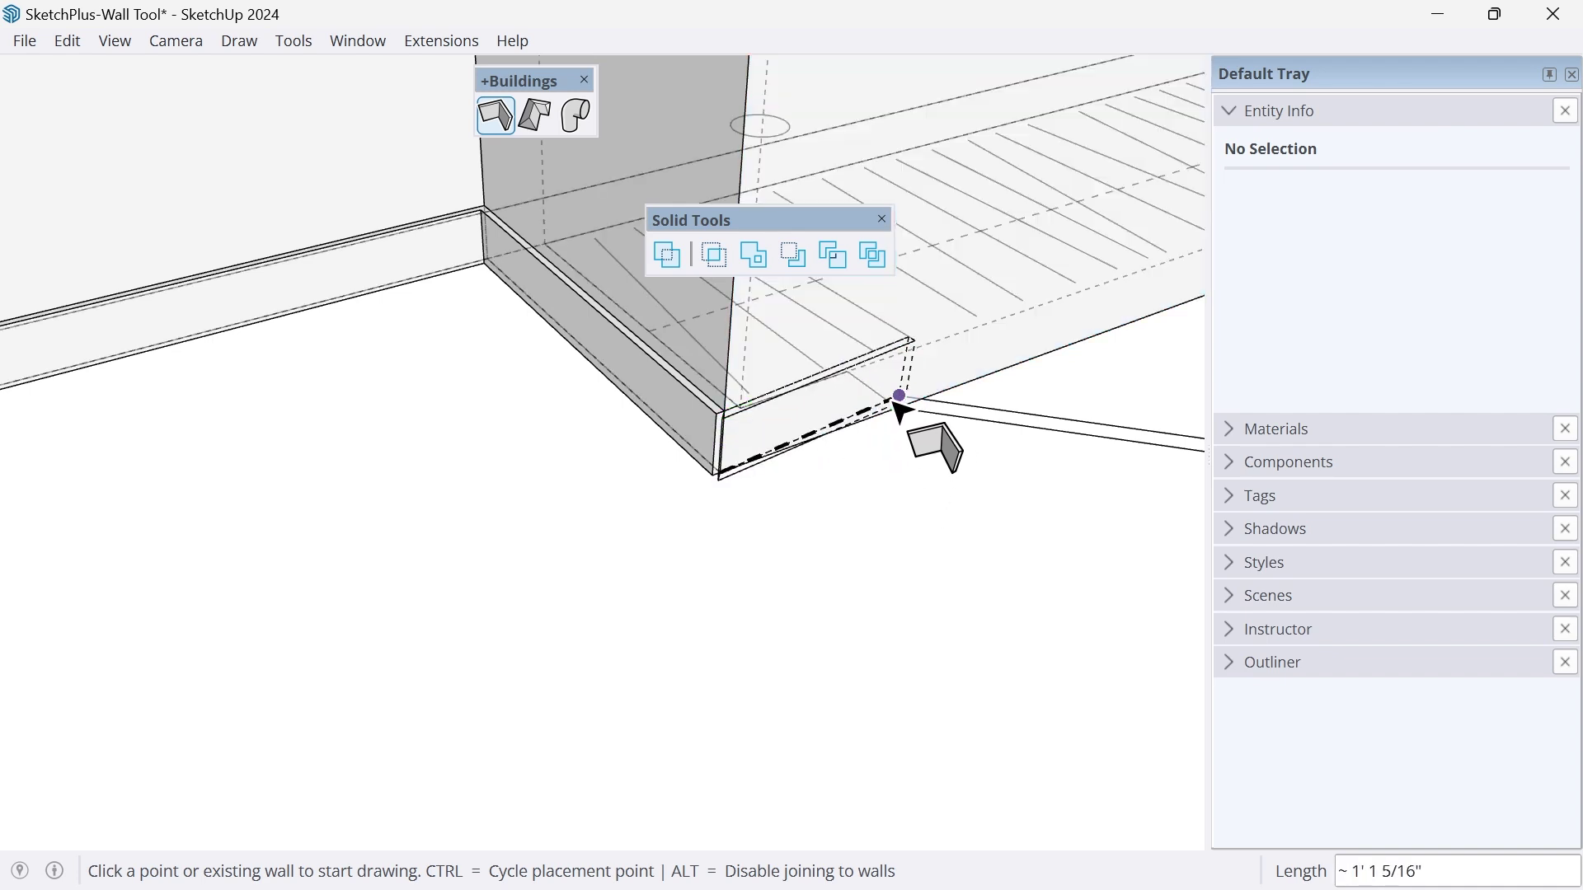
{"action": "key", "text": "k"}
{"action": "key", "text": "space"}
{"action": "scroll", "coordinate": [925, 465], "scroll_direction": "down", "scroll_amount": 5}
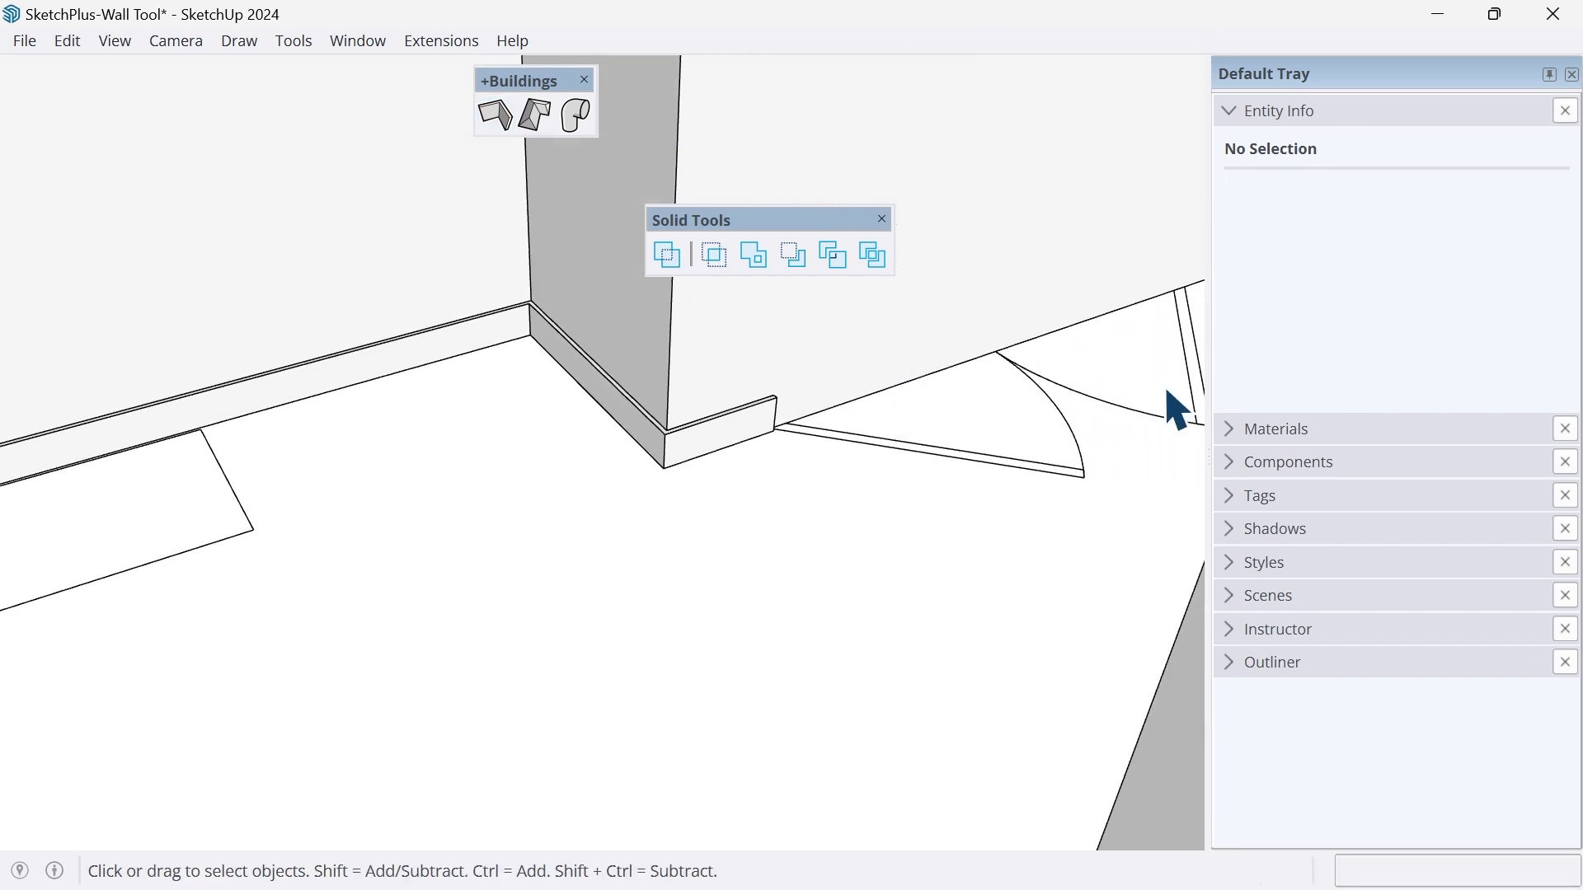
{"action": "scroll", "coordinate": [842, 519], "scroll_direction": "down", "scroll_amount": 4}
{"action": "scroll", "coordinate": [598, 462], "scroll_direction": "down", "scroll_amount": 6}
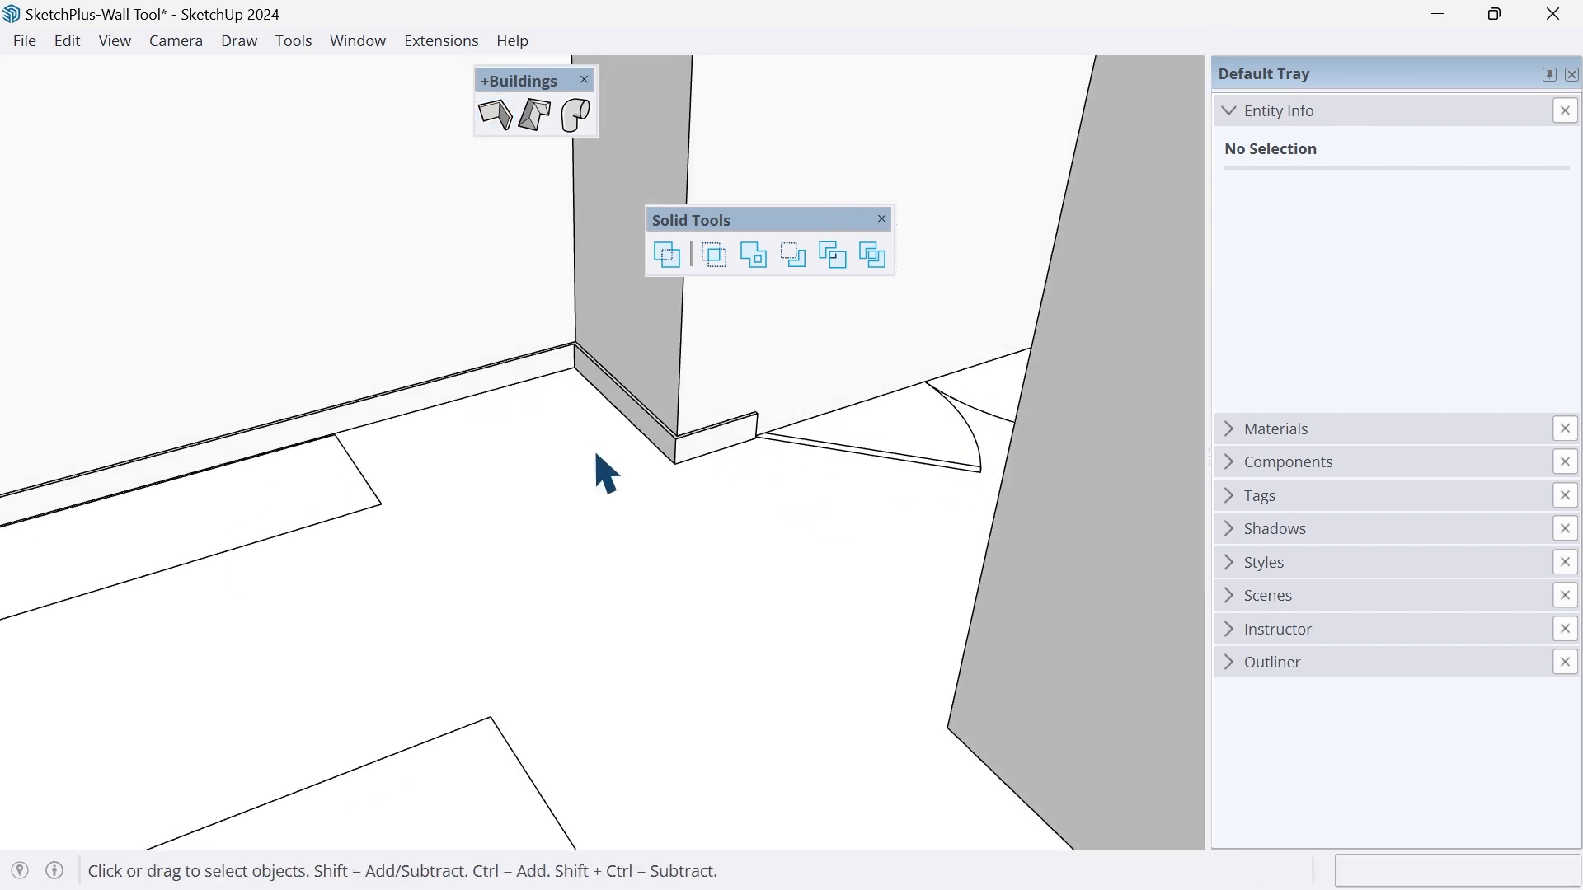
{"action": "scroll", "coordinate": [598, 461], "scroll_direction": "up", "scroll_amount": 3}
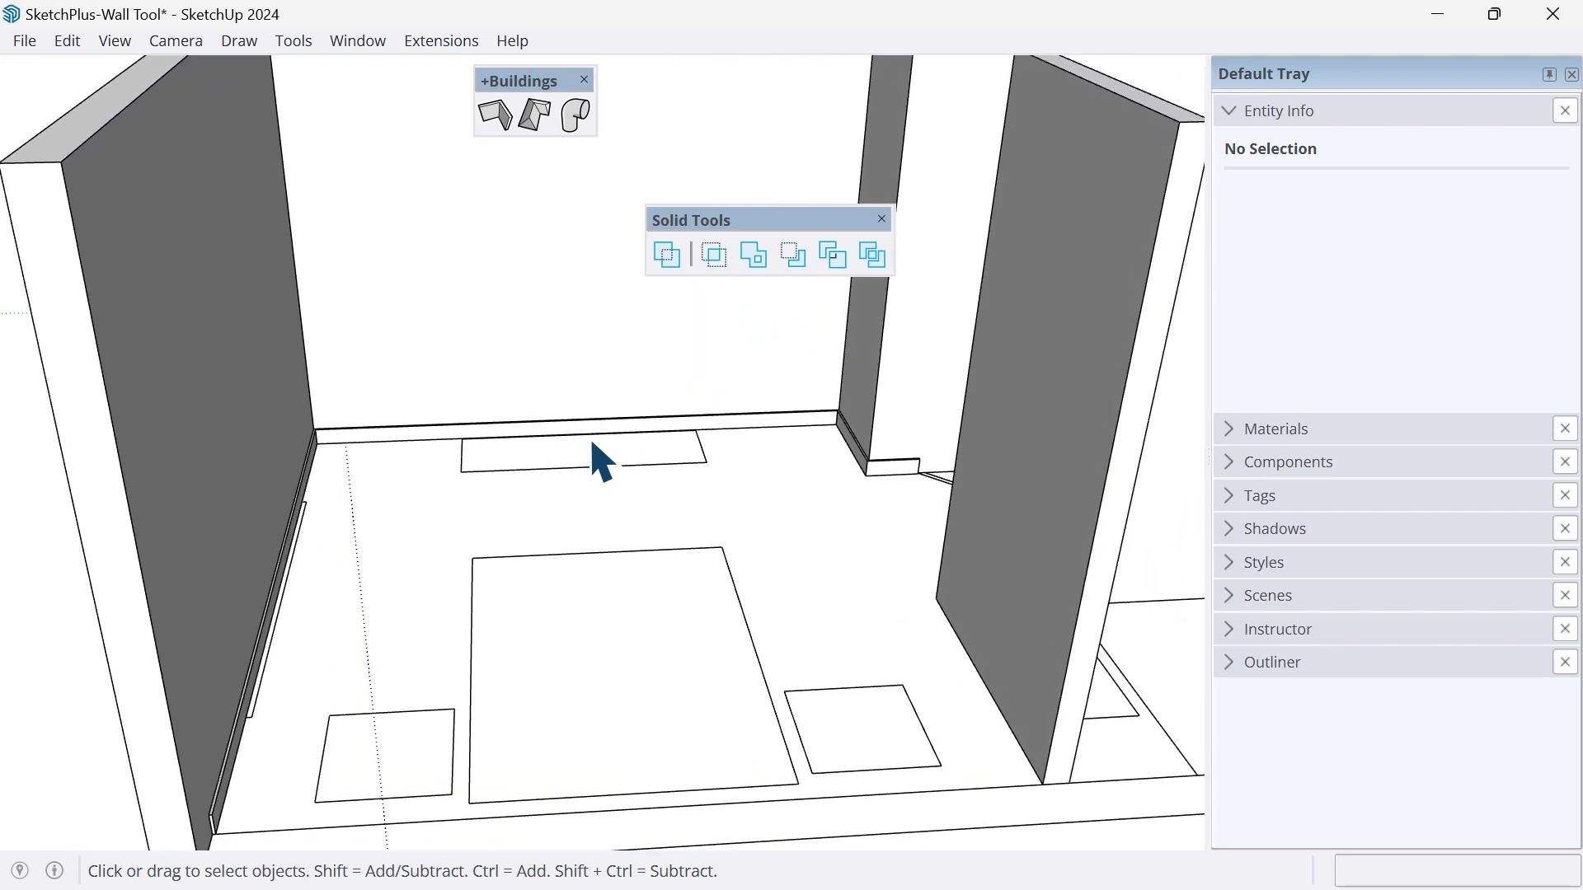
{"action": "scroll", "coordinate": [598, 462], "scroll_direction": "down", "scroll_amount": 4}
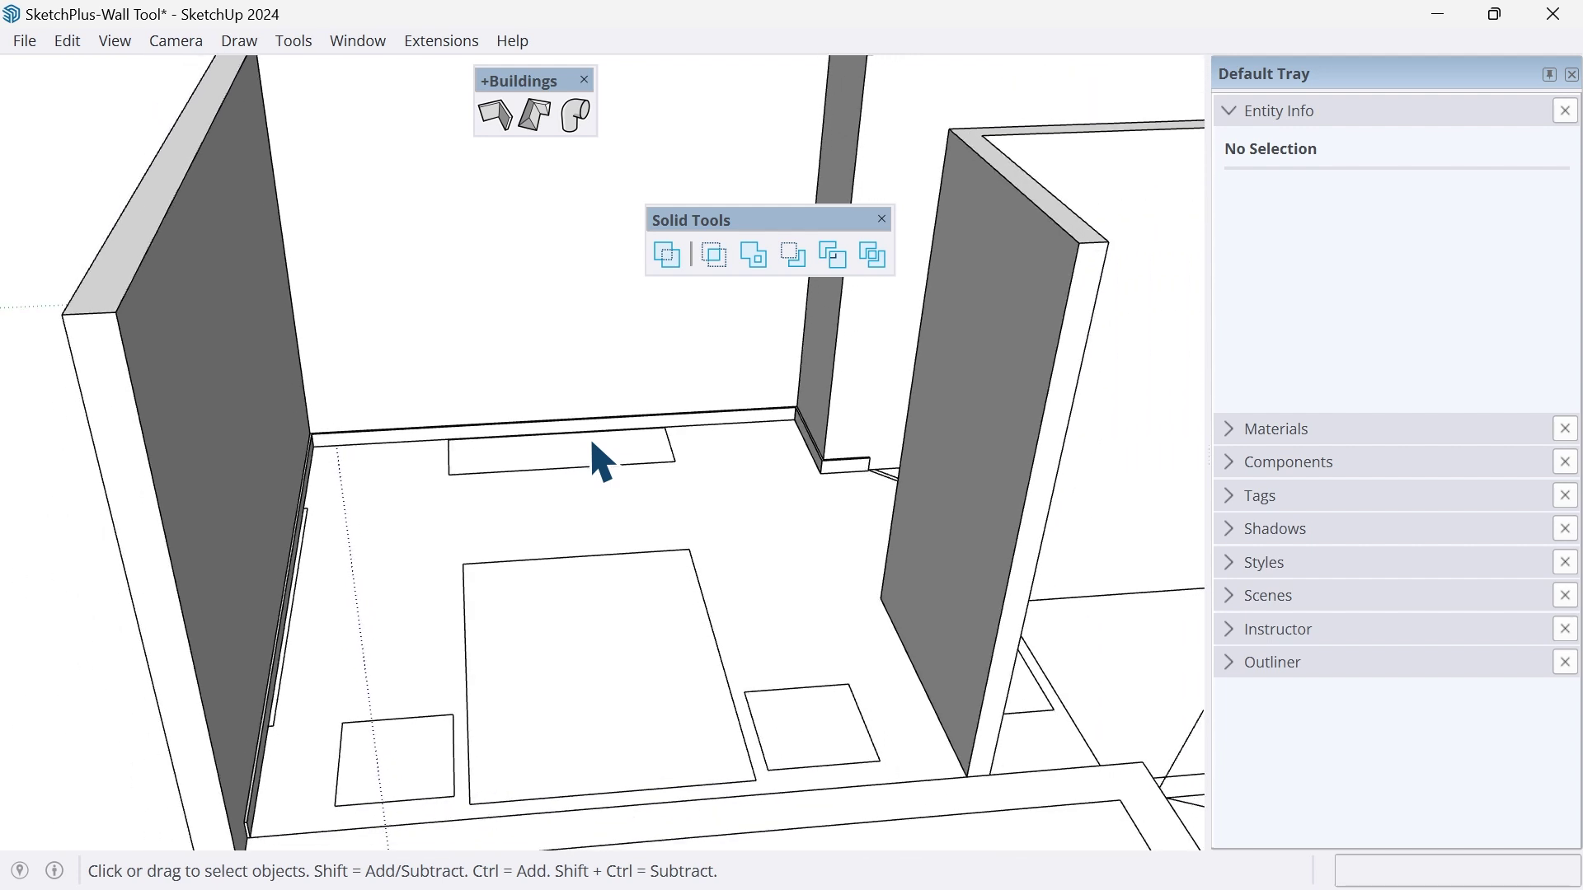